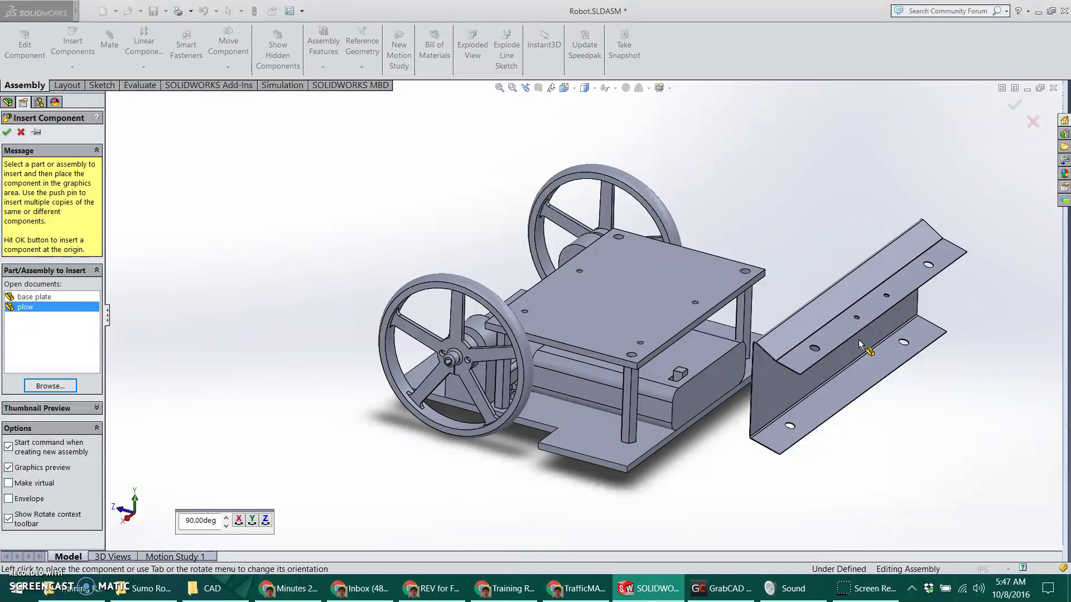
- Place the plow beside the robot and rotate it freely until its flanges face the chassis and it stands upright
left_click(858, 340)
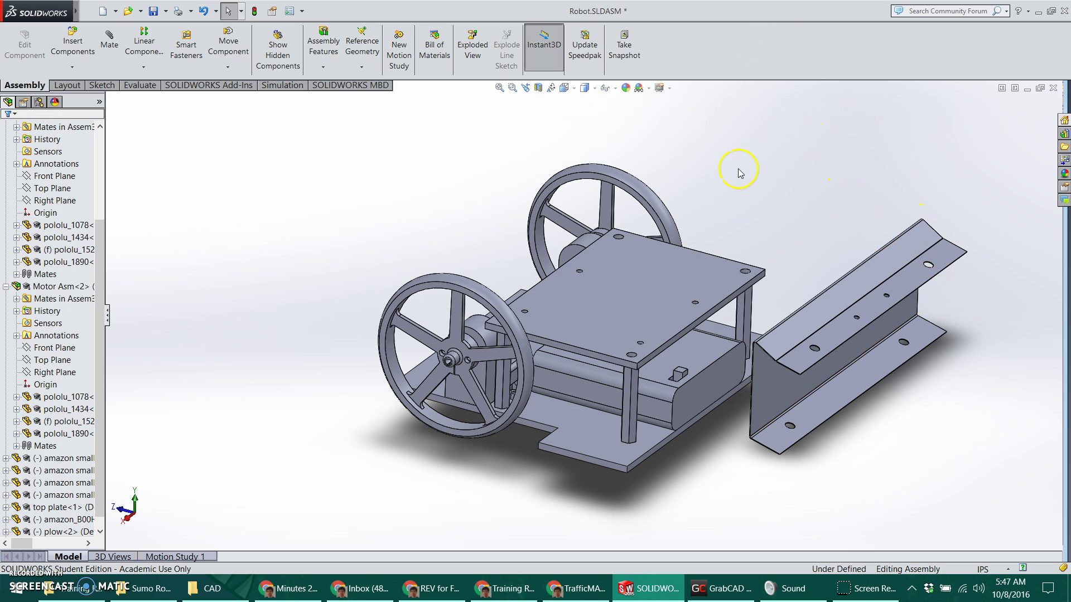
left_click(228, 67)
left_click(237, 93)
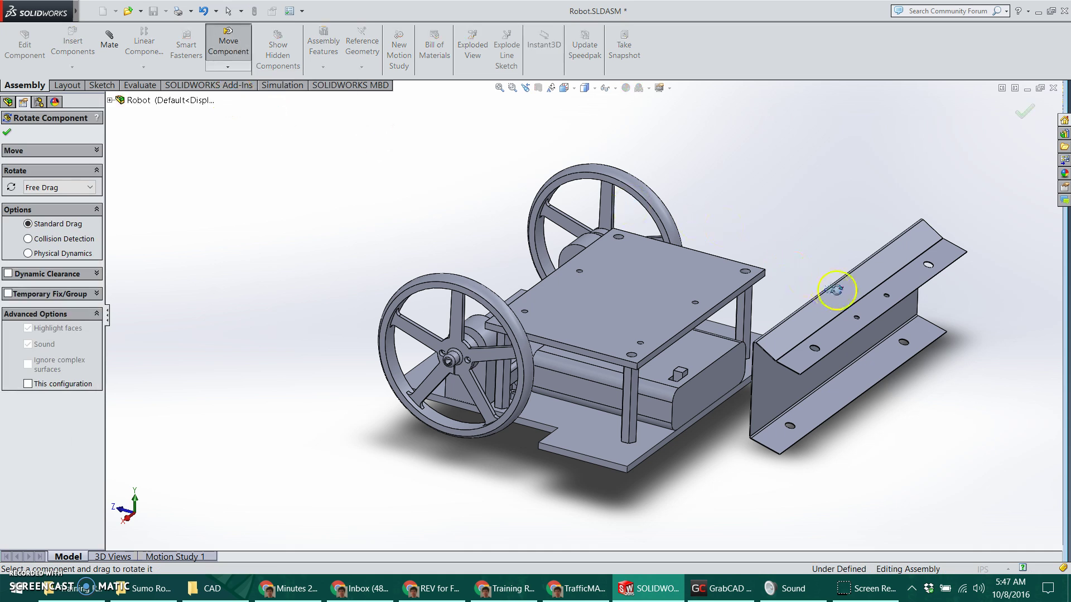
left_click(227, 69)
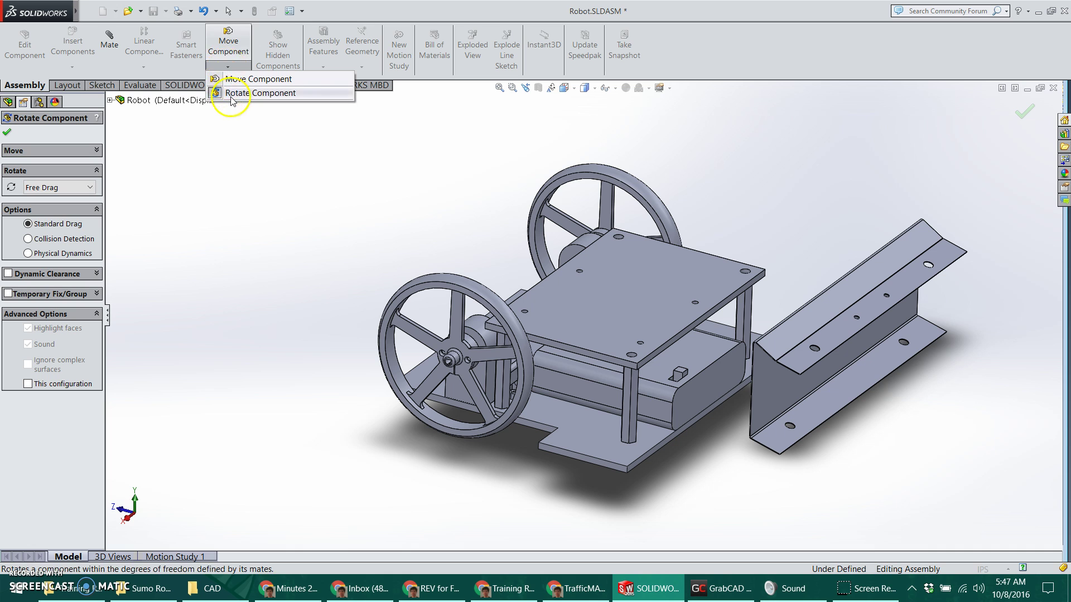
left_click(328, 218)
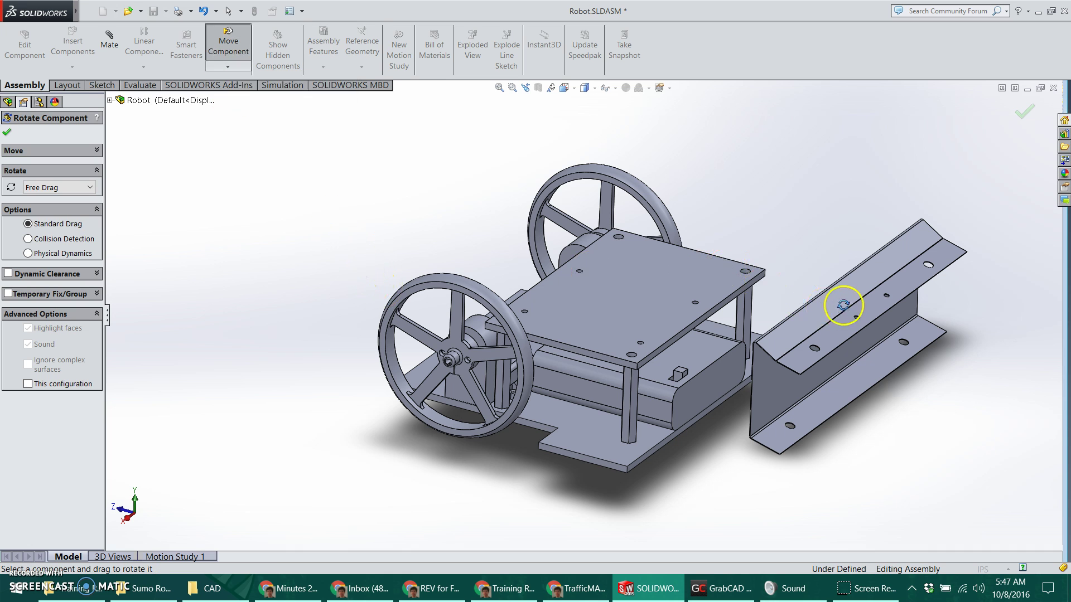
left_click_drag(872, 270, 784, 374)
left_click_drag(996, 388, 873, 445)
left_click_drag(961, 275, 1066, 356)
left_click_drag(903, 484, 880, 386)
key("Escape")
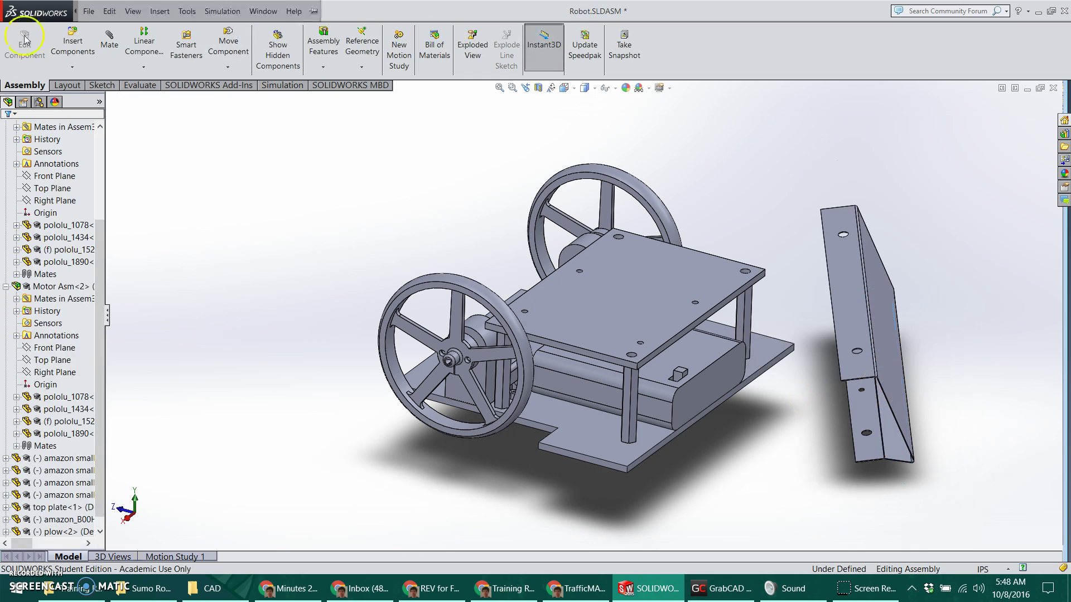
- Add a coincident mate between the four-hole flange face of the plow and the underside of the base plate
left_click(102, 61)
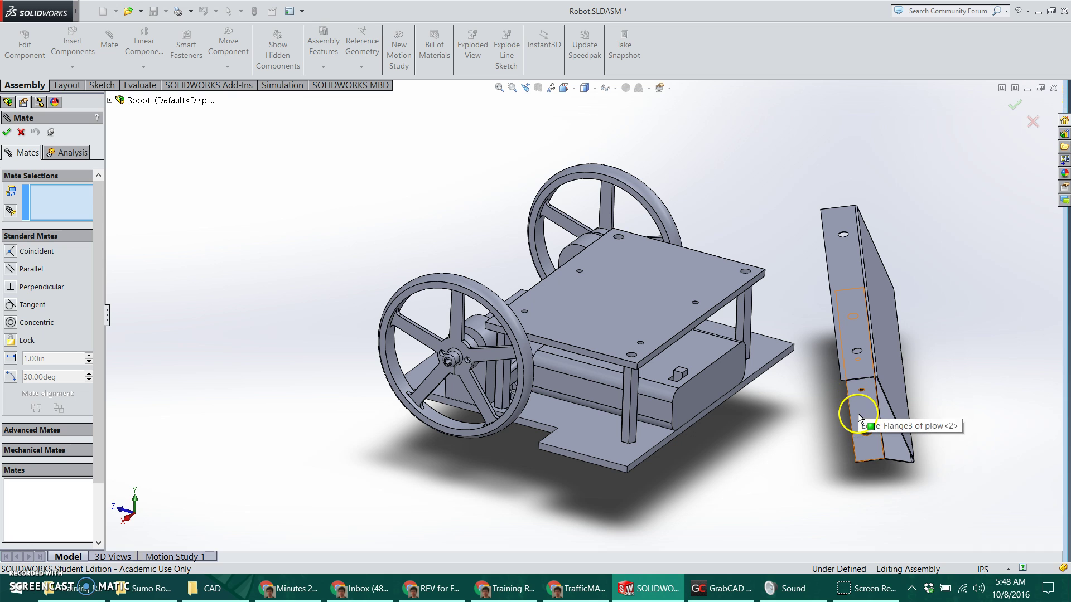
left_click(858, 413)
key("Up")
key("Up")
key("Up")
key("Up")
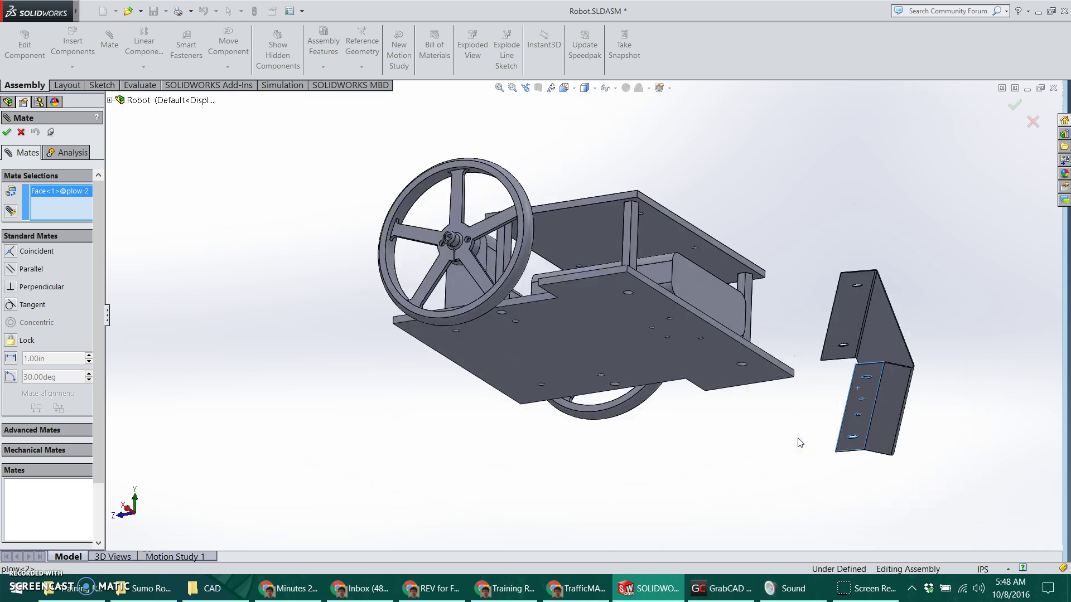
left_click(645, 259)
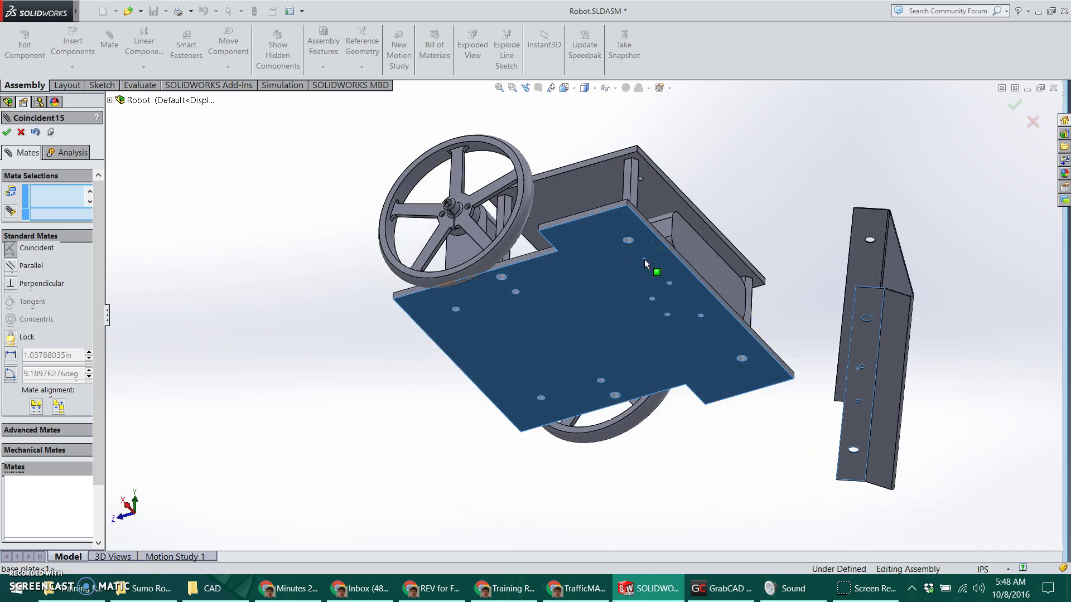
left_click(6, 136)
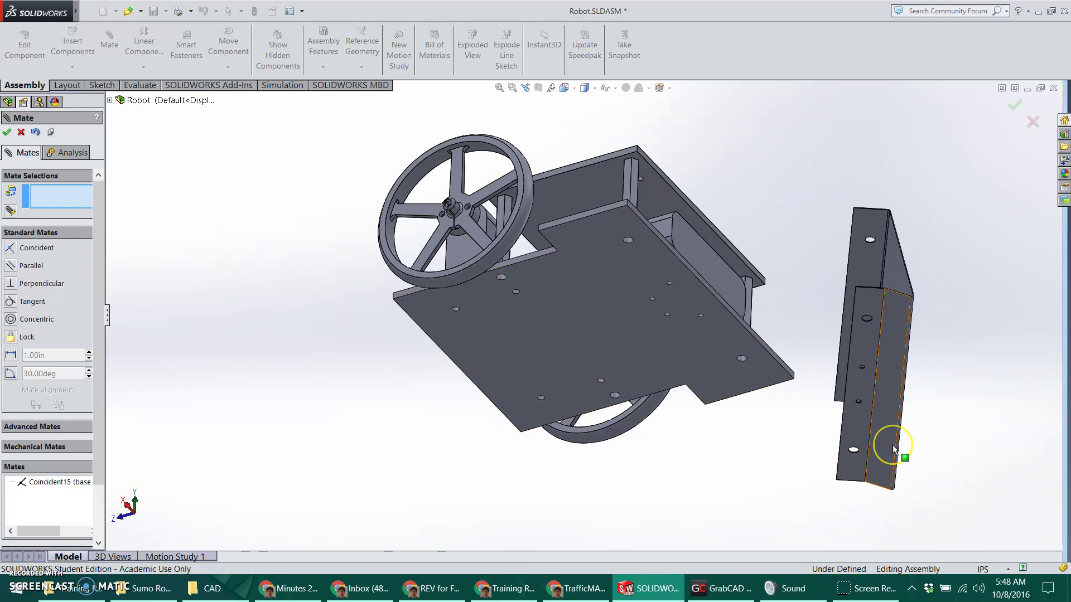
scroll(892, 446, "down", 4)
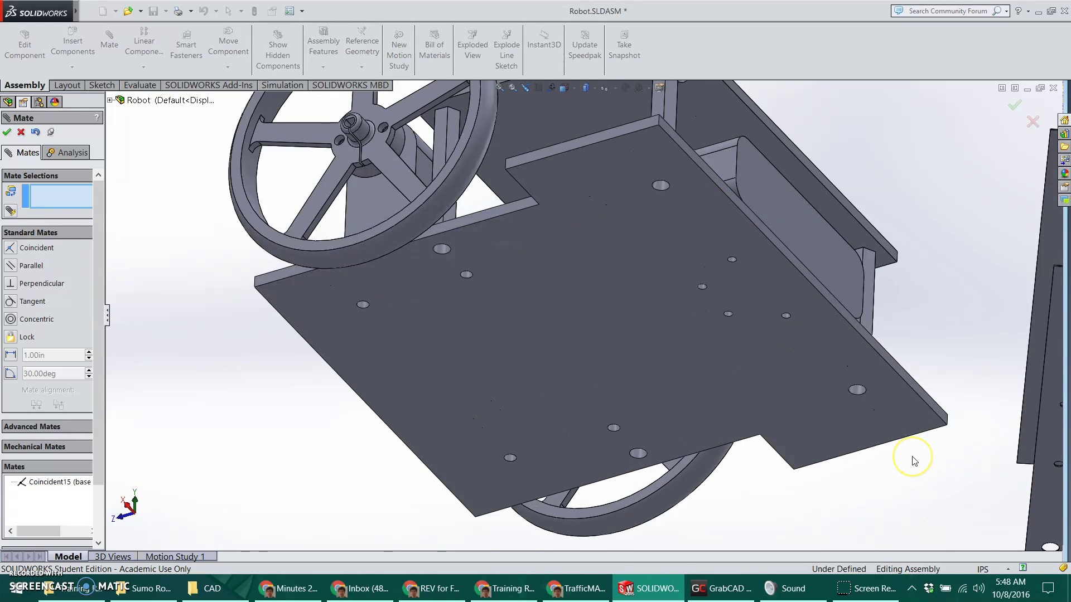
key("ctrl+Left")
key("ctrl+Left")
key("ctrl+Left")
key("ctrl+Left")
key("ctrl+Left")
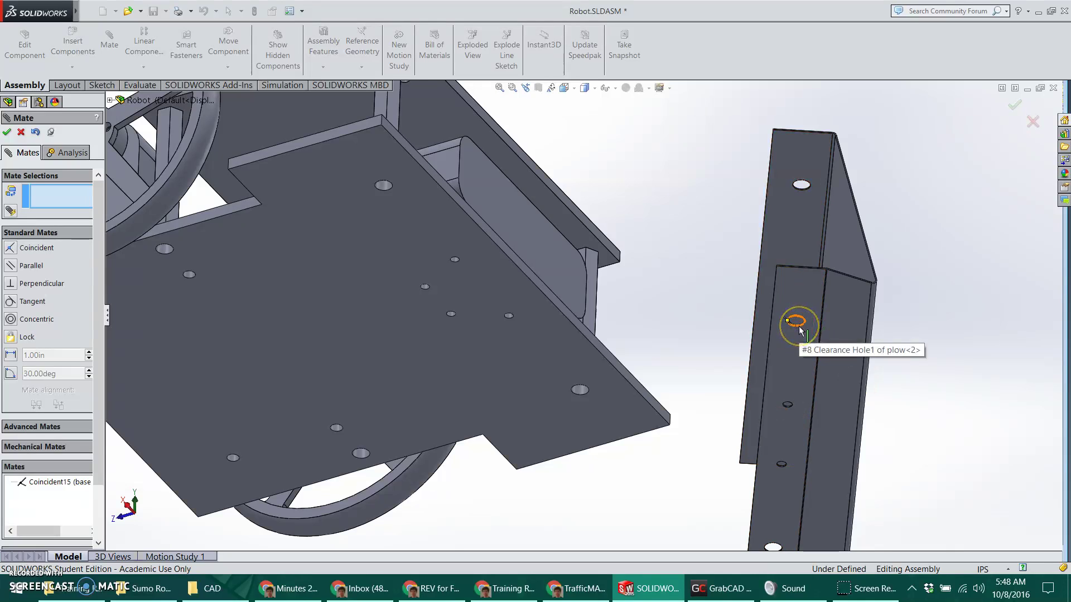
left_click(800, 329)
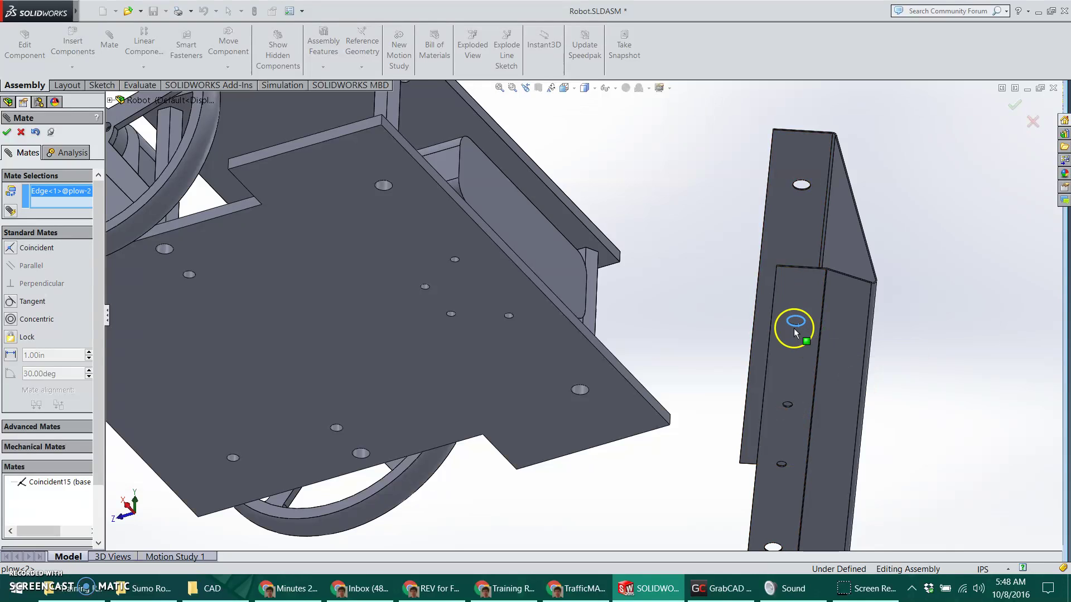
left_click(385, 190)
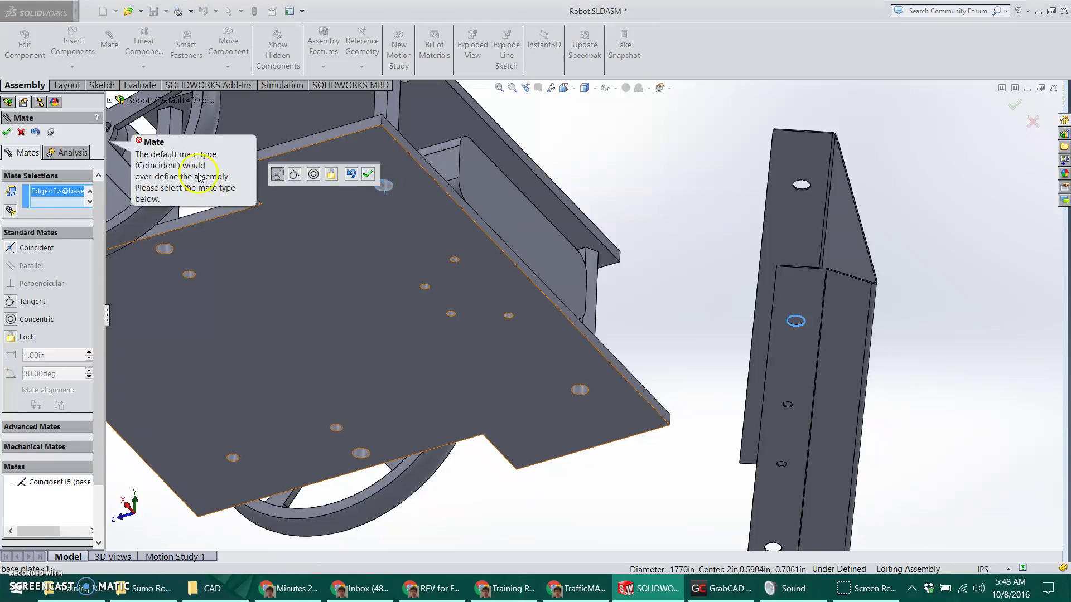
right_click(63, 192)
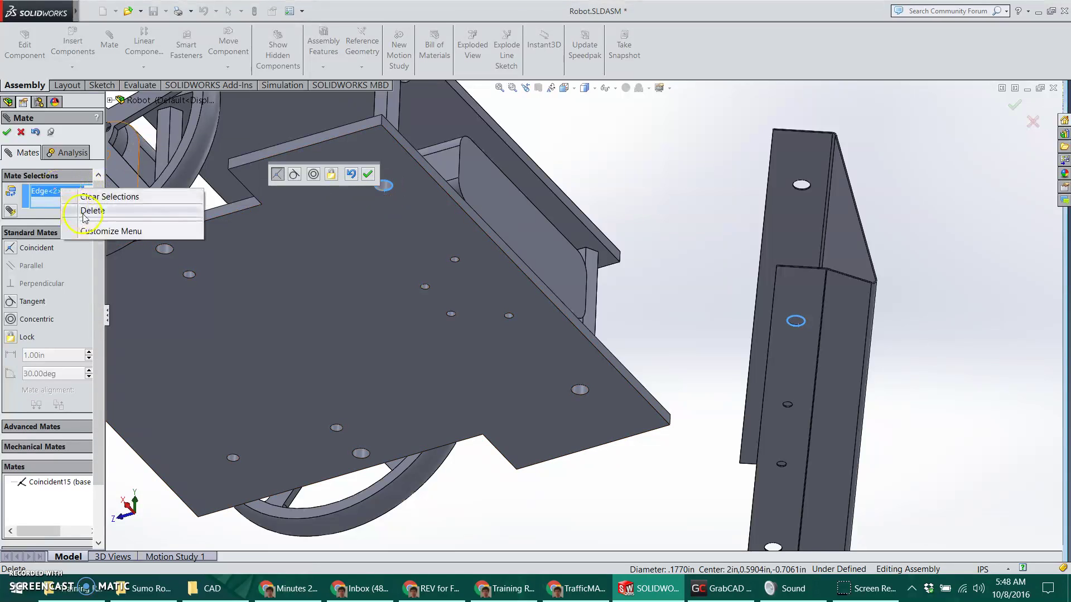
left_click(100, 197)
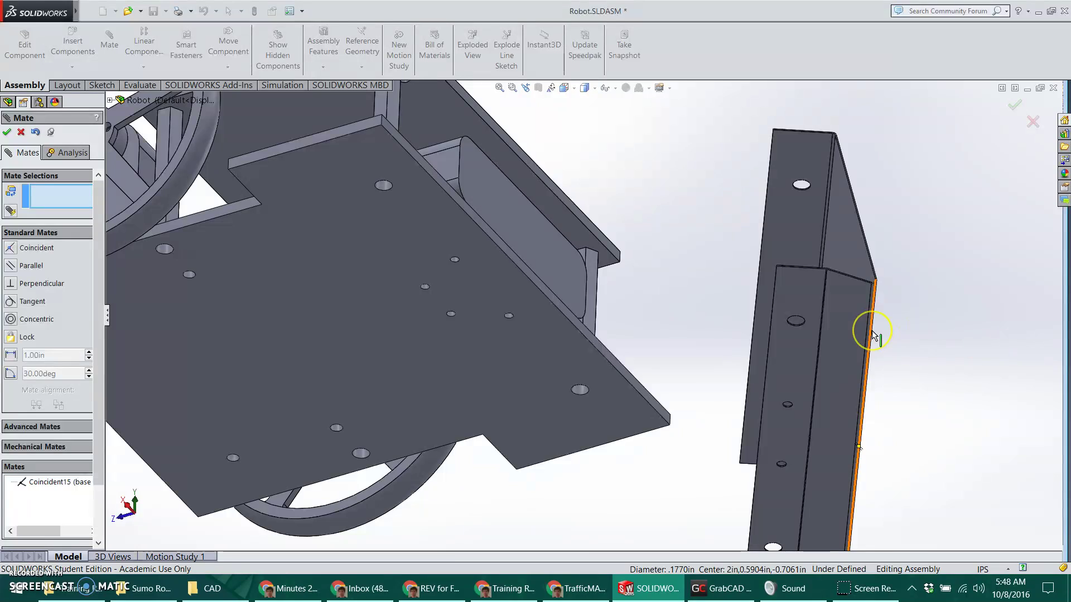
- Add a concentric mate between the inner face of the plow flange's large end hole and the matching front corner hole of the base plate
scroll(870, 340, "down", 5)
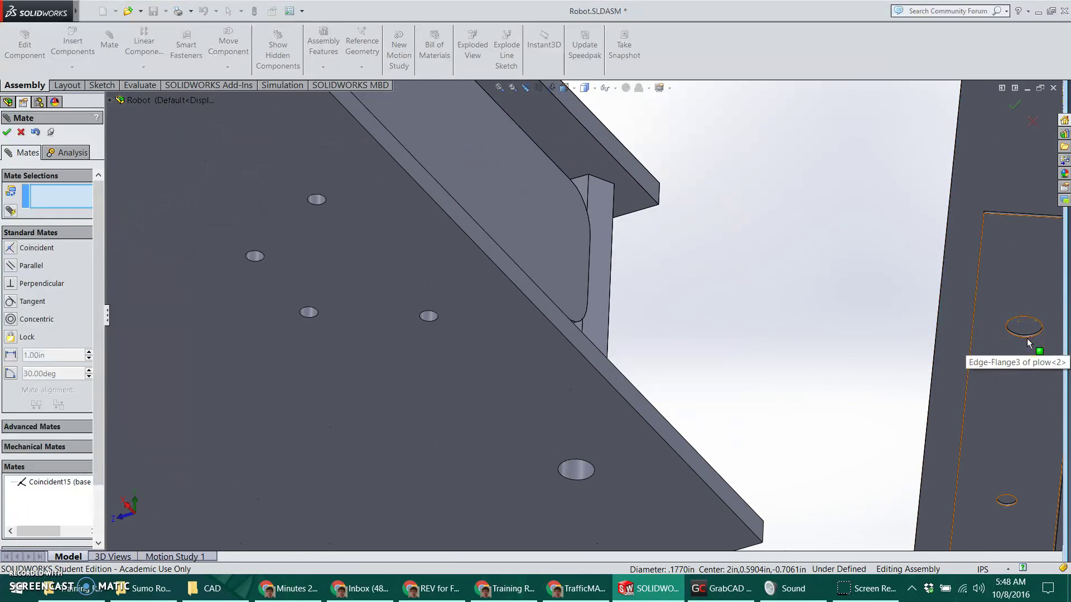
key("ctrl+Left")
key("ctrl+Left")
key("ctrl+Left")
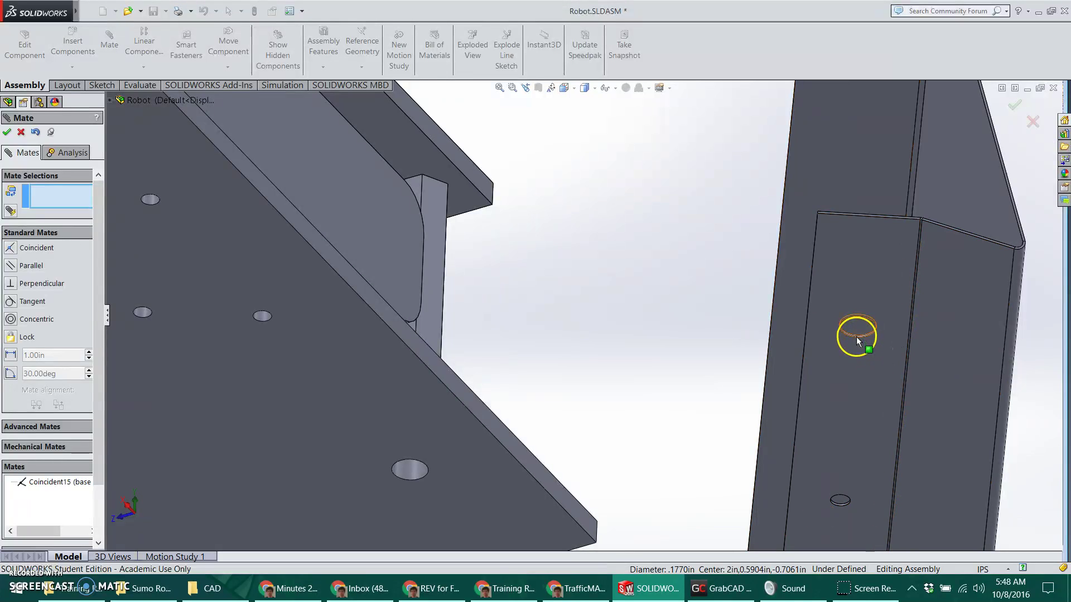
left_click(856, 339)
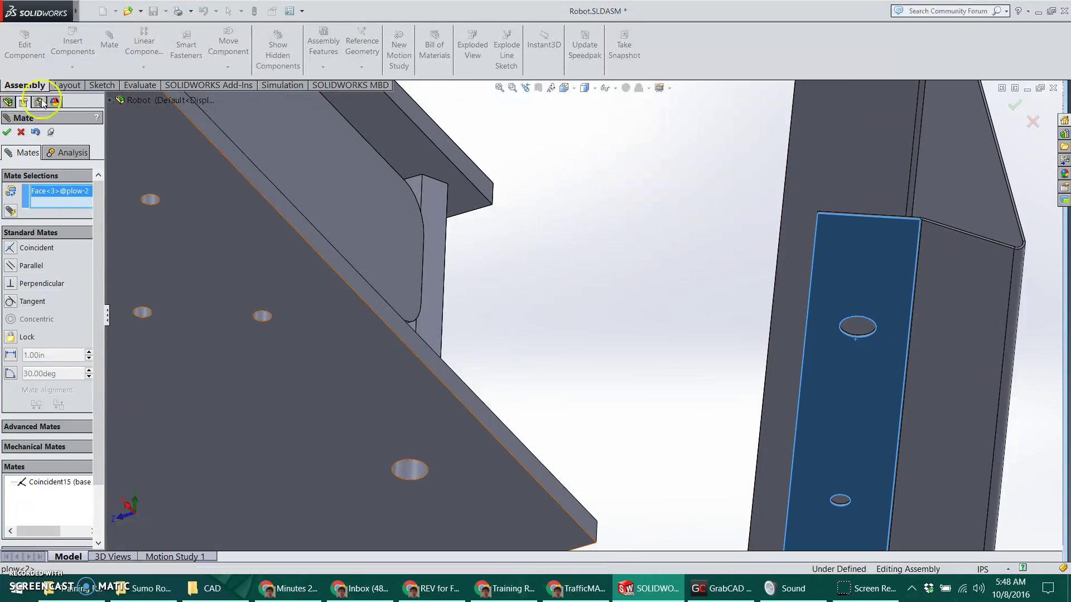
right_click(62, 200)
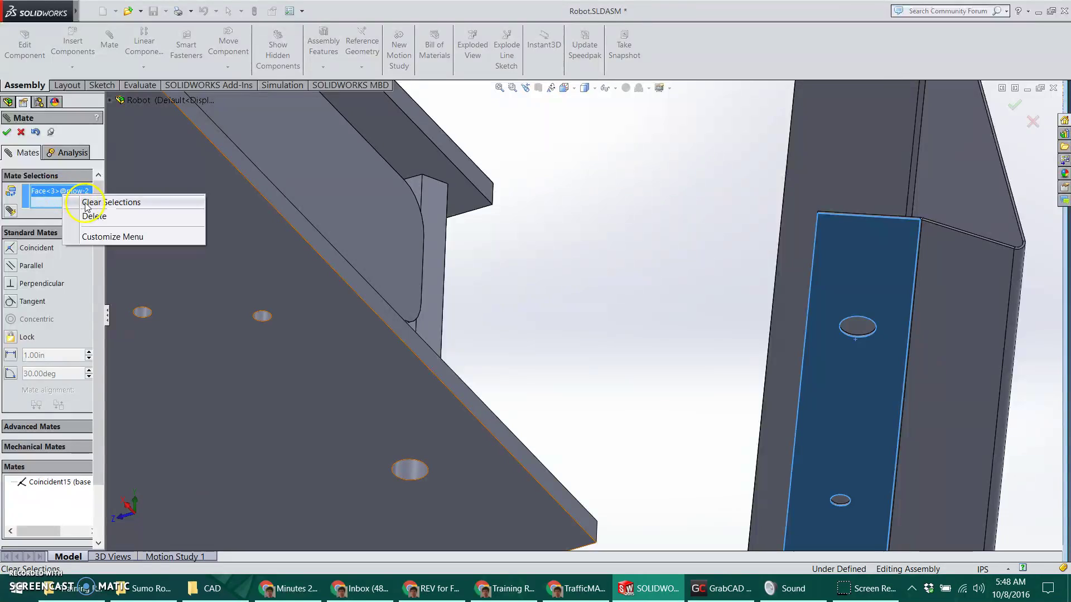
left_click(106, 203)
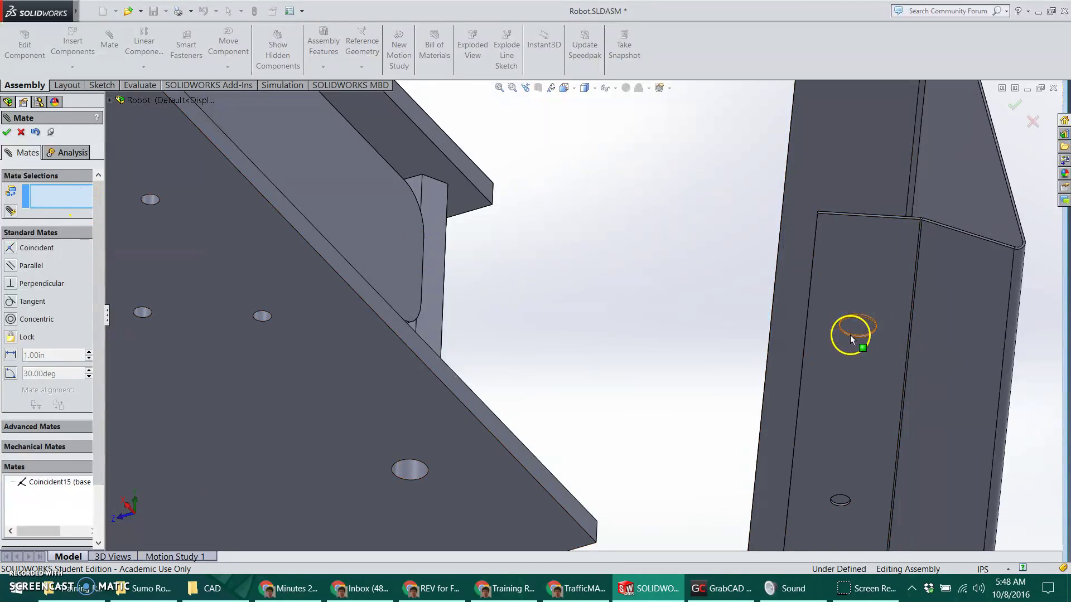
left_click(851, 337)
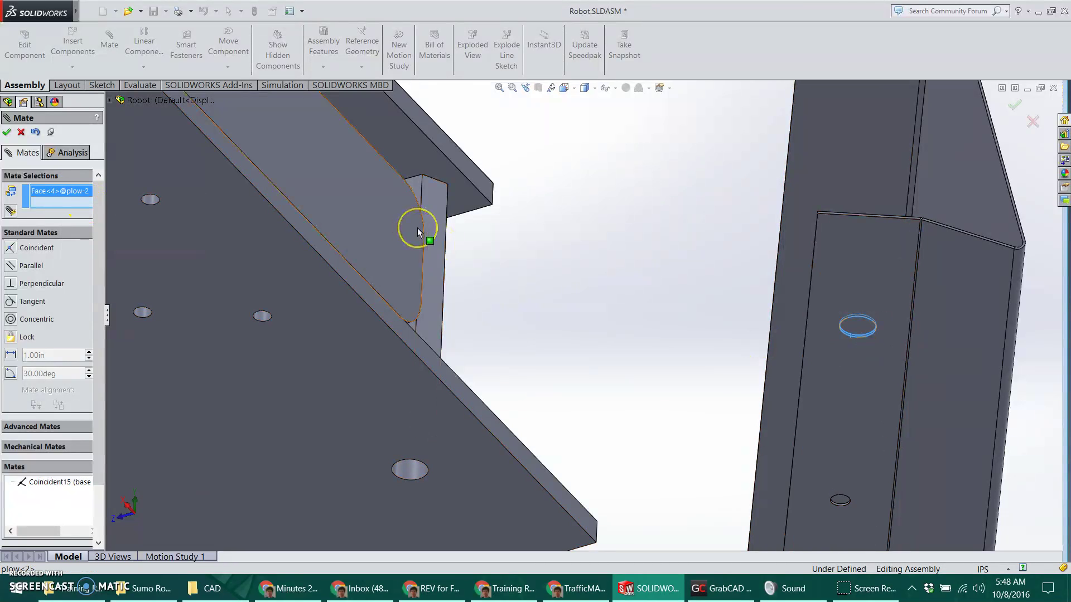
key("ctrl+Right")
key("ctrl+Right")
key("ctrl+Right")
key("ctrl+Right")
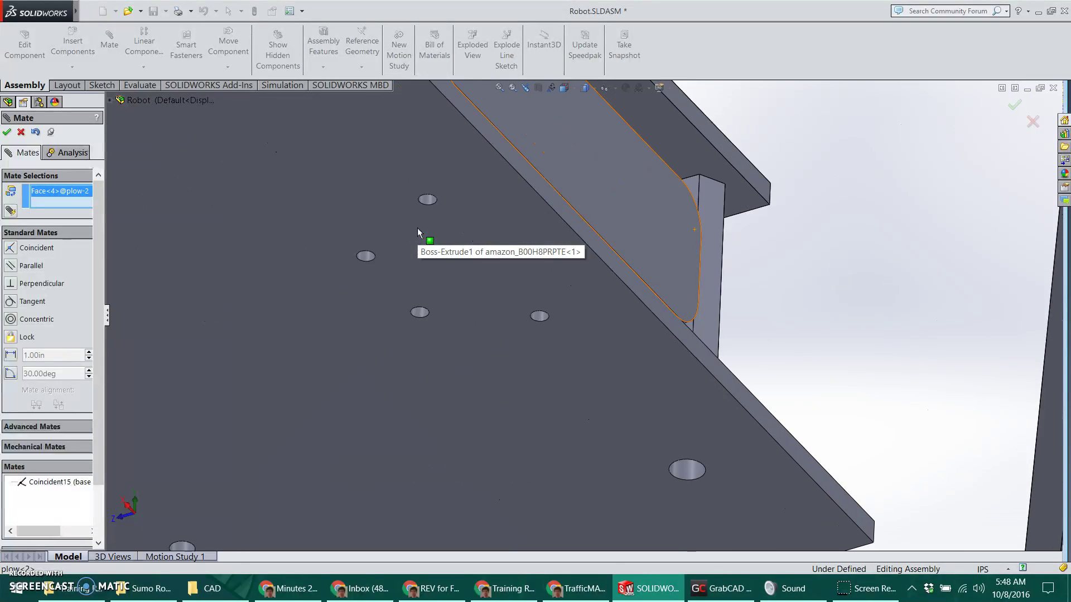
key("ctrl+Down")
key("ctrl+Down")
key("ctrl+Down")
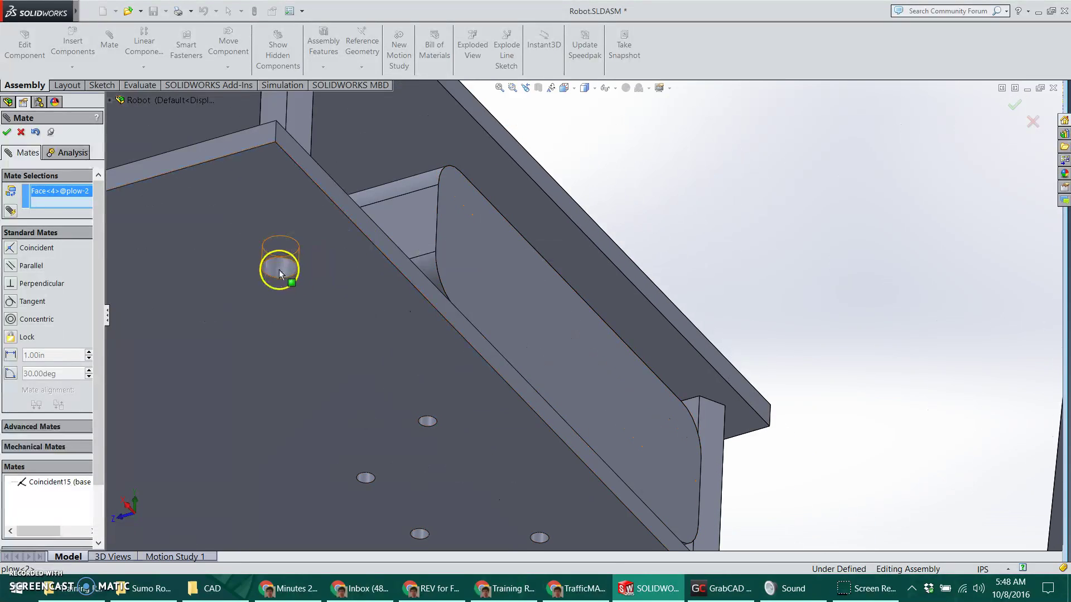
left_click(279, 270)
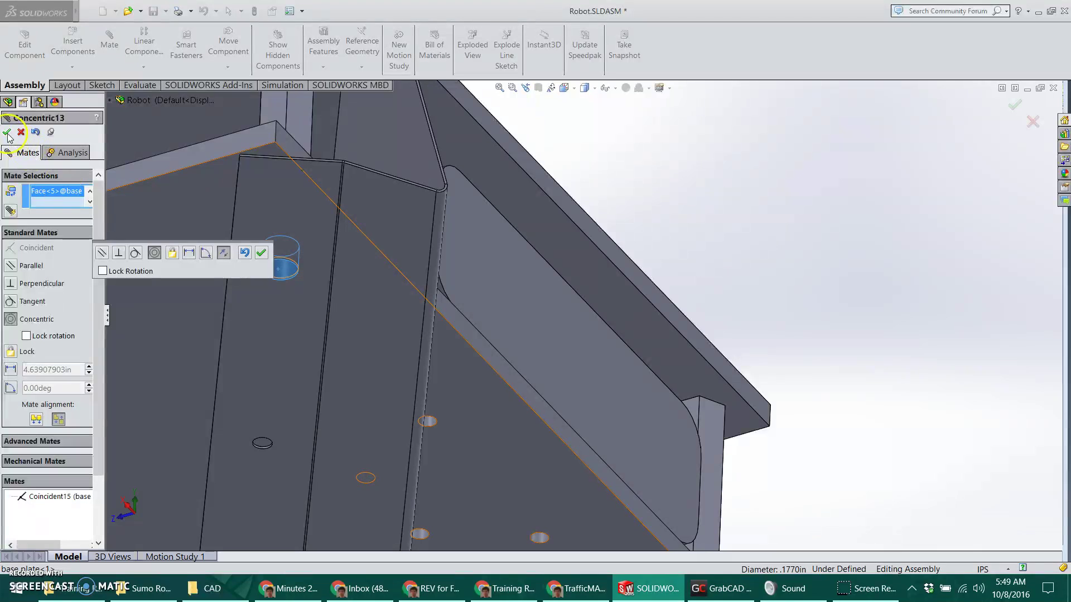
left_click(8, 133)
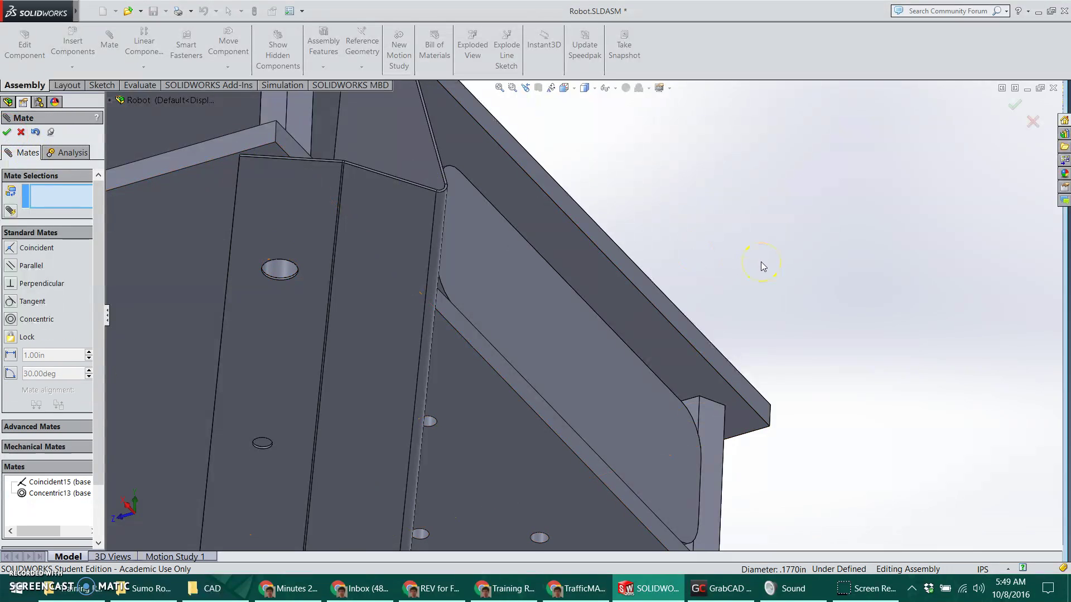
- Mate the large hole at the plow flange's other end coincident with the base plate's remaining front corner hole and finish mating
key("z")
key("z")
key("z")
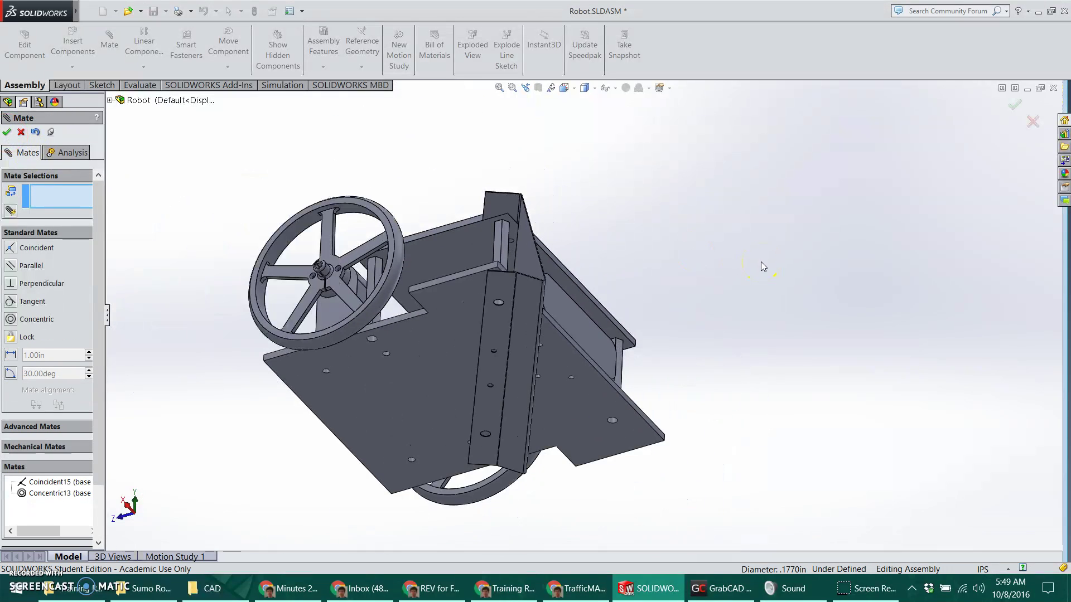
left_click(485, 439)
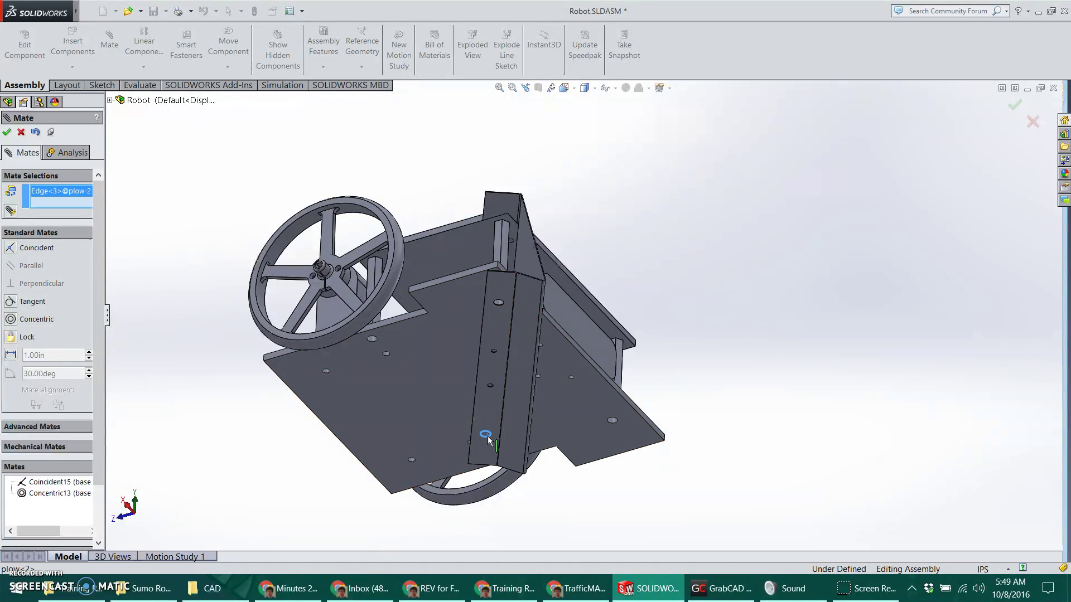
left_click(612, 423)
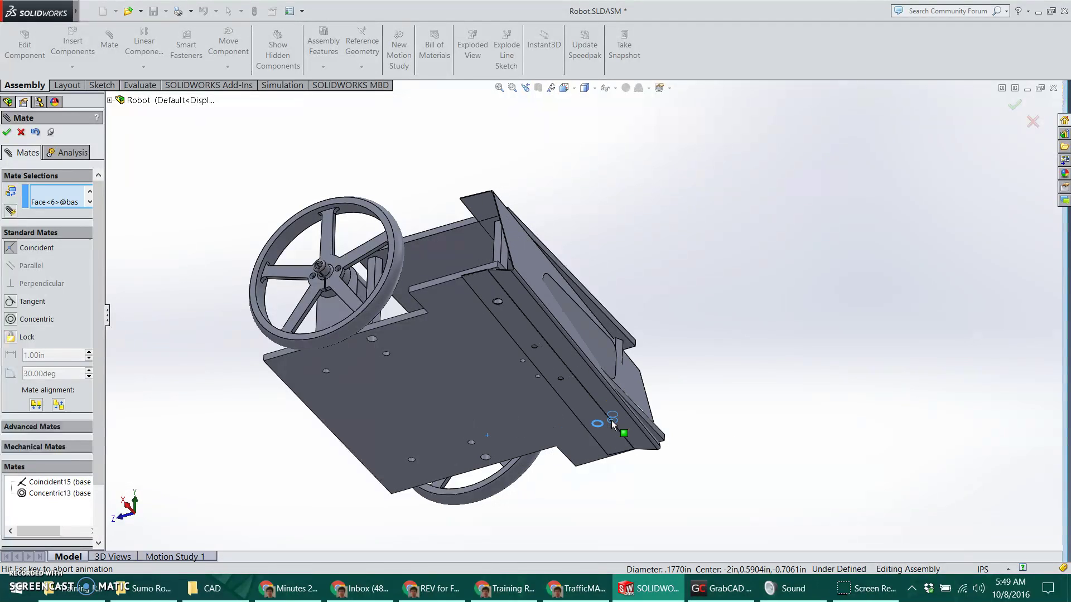
left_click(6, 135)
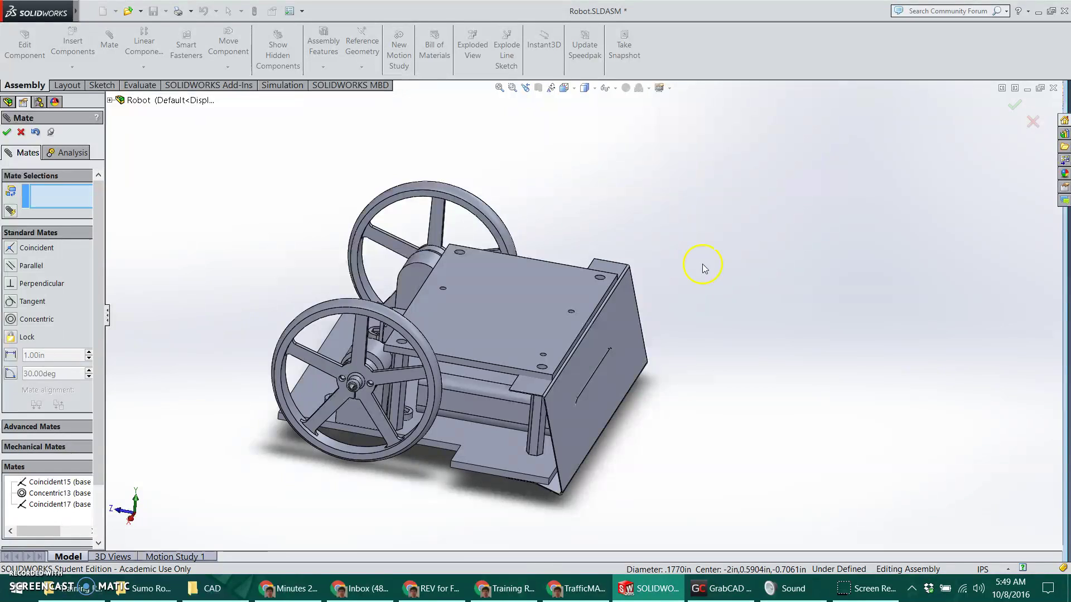
left_click(7, 132)
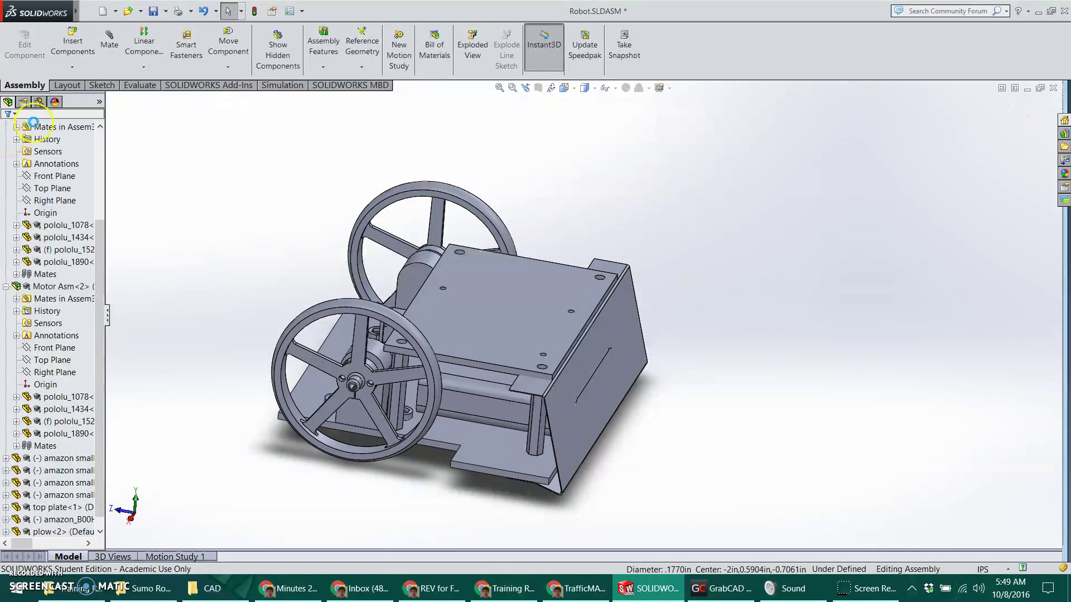
- Insert Electronics - Control Assembly.sldasm from the Sumo Robot folder and position it above and beside the robot
left_click(73, 42)
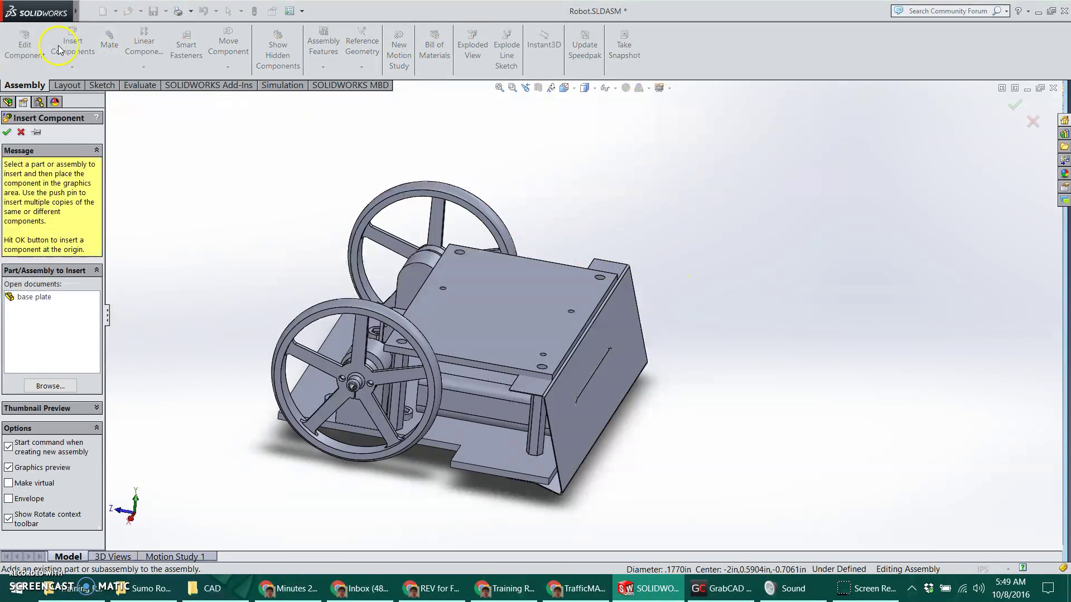
left_click(48, 386)
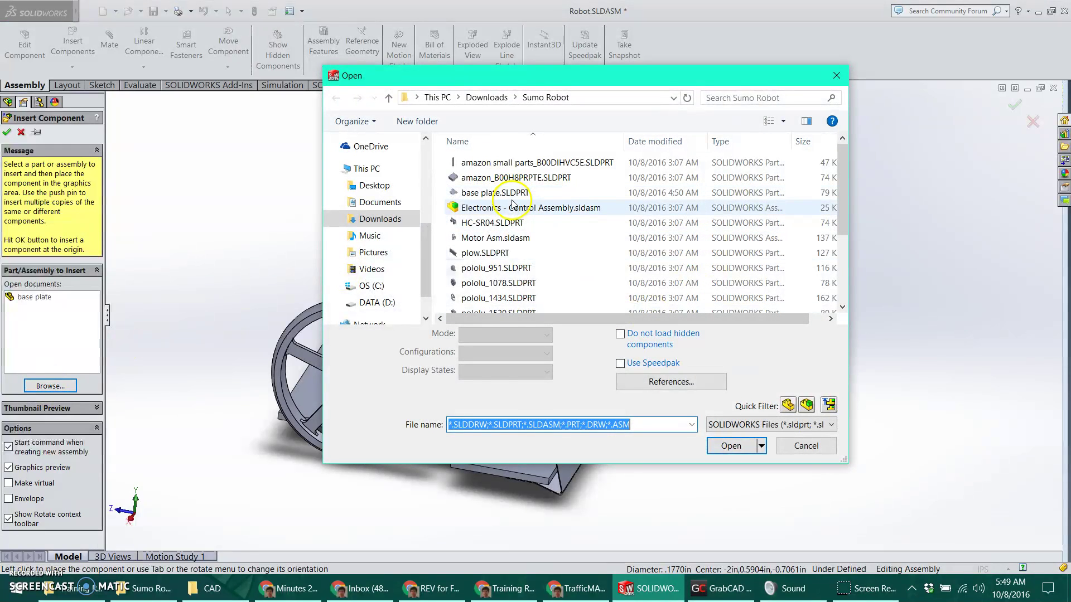
left_click(514, 208)
left_click(729, 446)
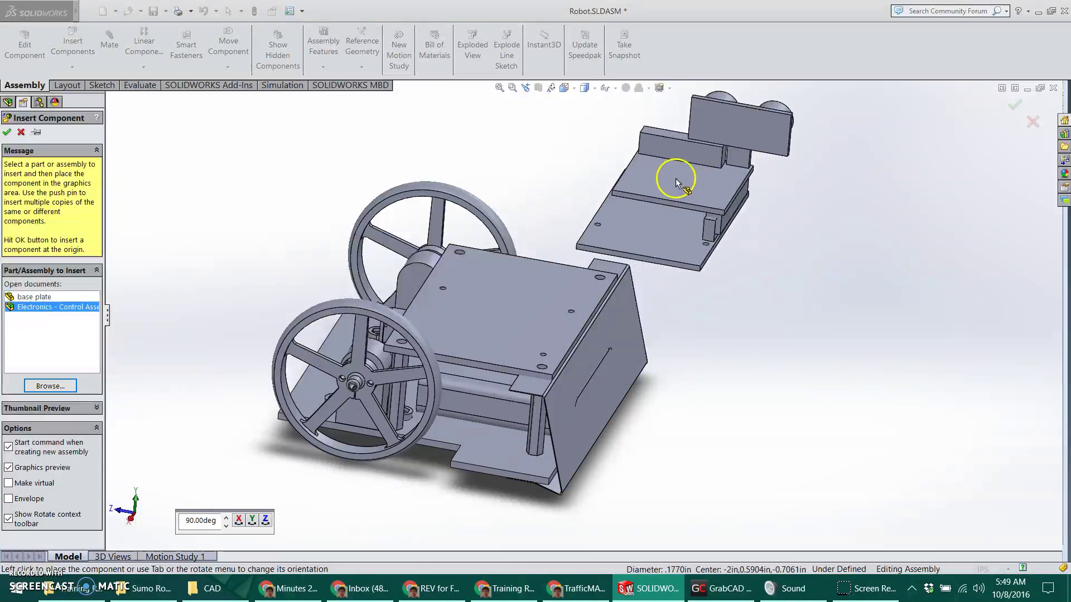
left_click(695, 176)
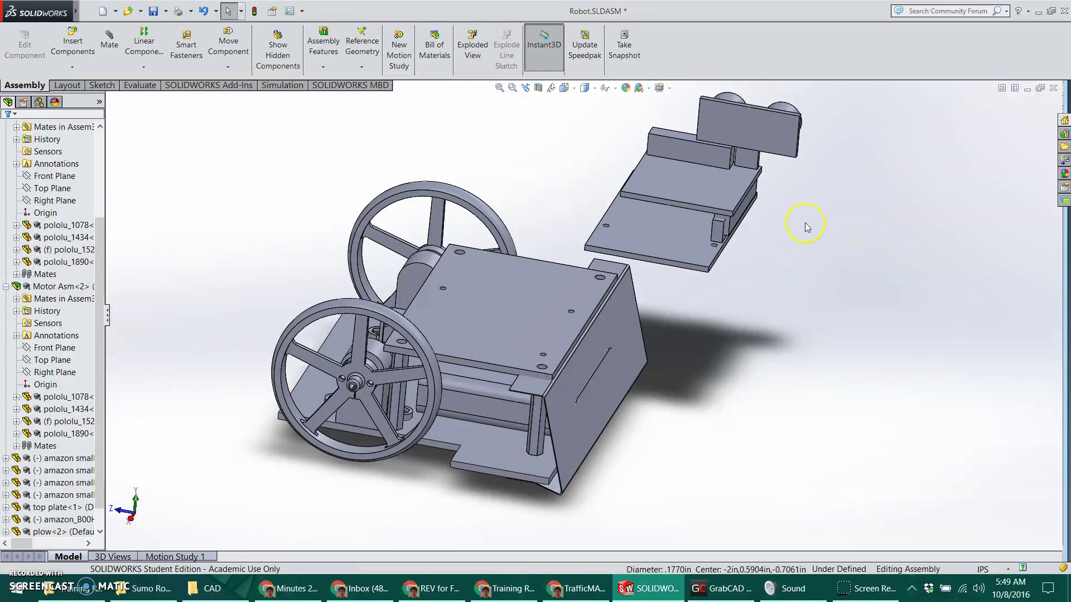
left_click_drag(693, 239, 759, 289)
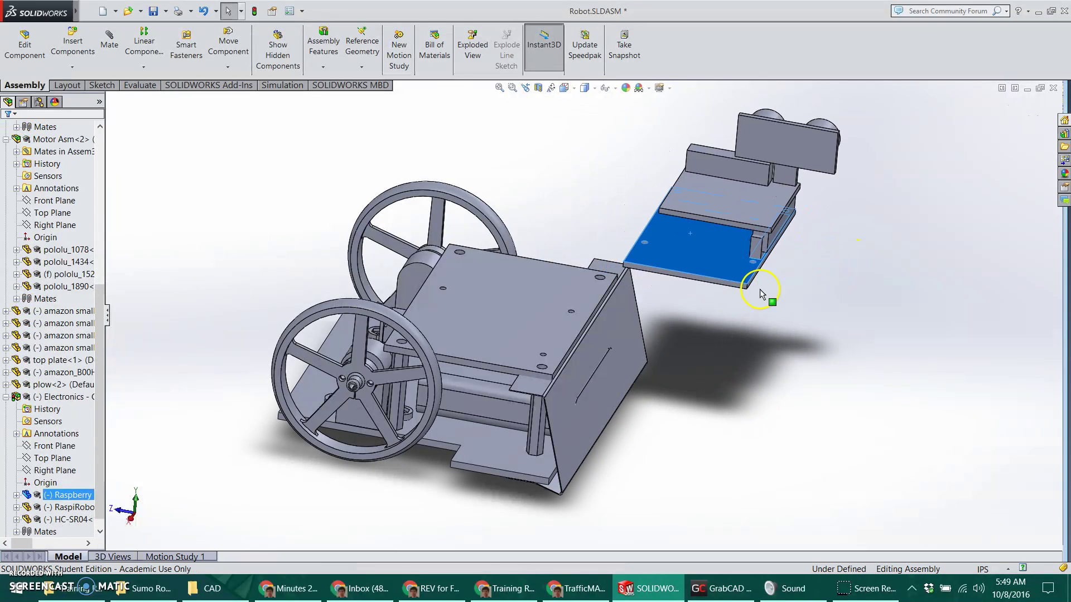
- Add a concentric mate between a hole at the Raspberry Pi board's exposed end and the top plate's small rear hole on the far-wheel side
left_click(765, 290)
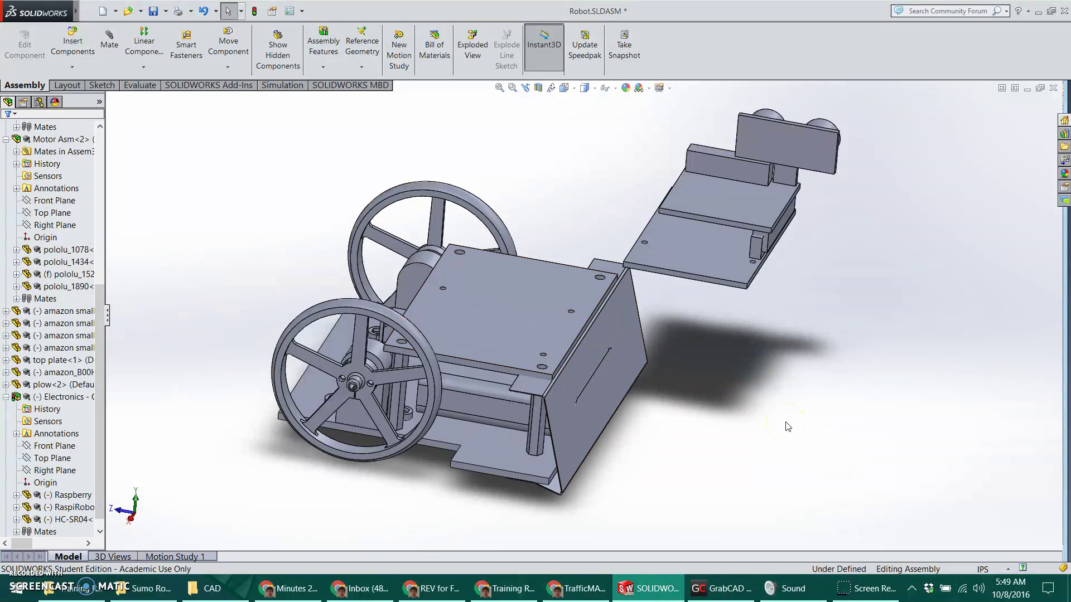
key("ctrl+Left")
key("ctrl+Left")
key("ctrl+Right")
key("ctrl+Right")
key("ctrl+Right")
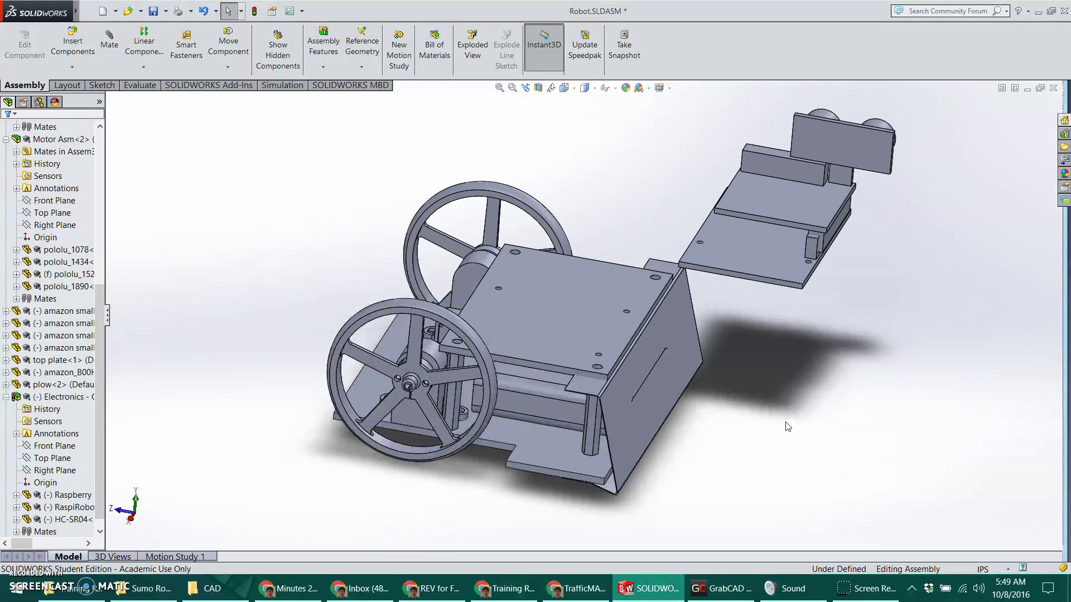
key("ctrl+Right")
key("Up")
key("Left")
key("Left")
key("Down")
key("Down")
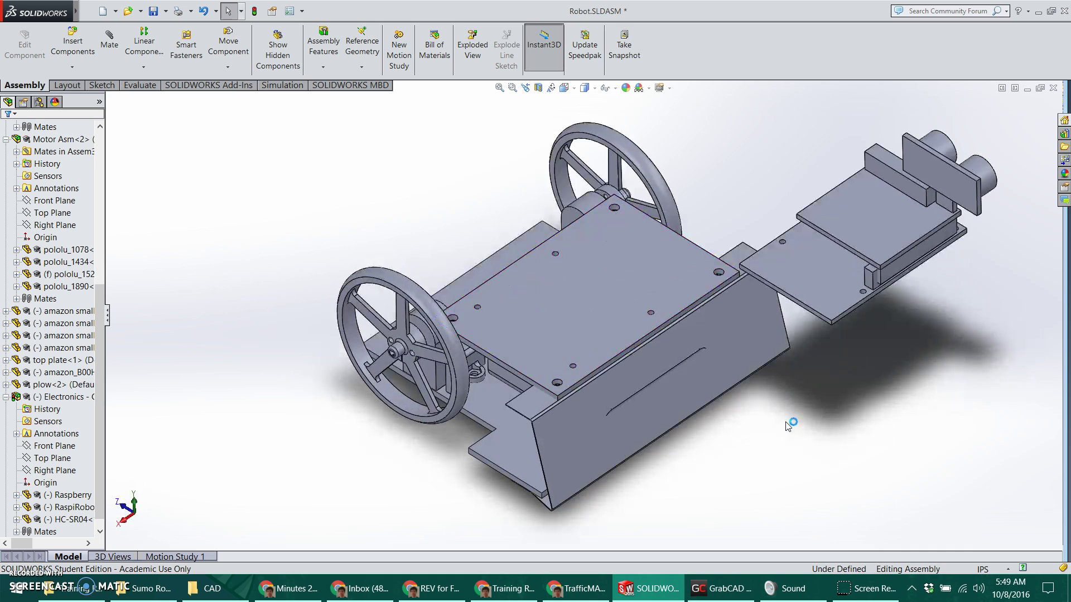
key("Down")
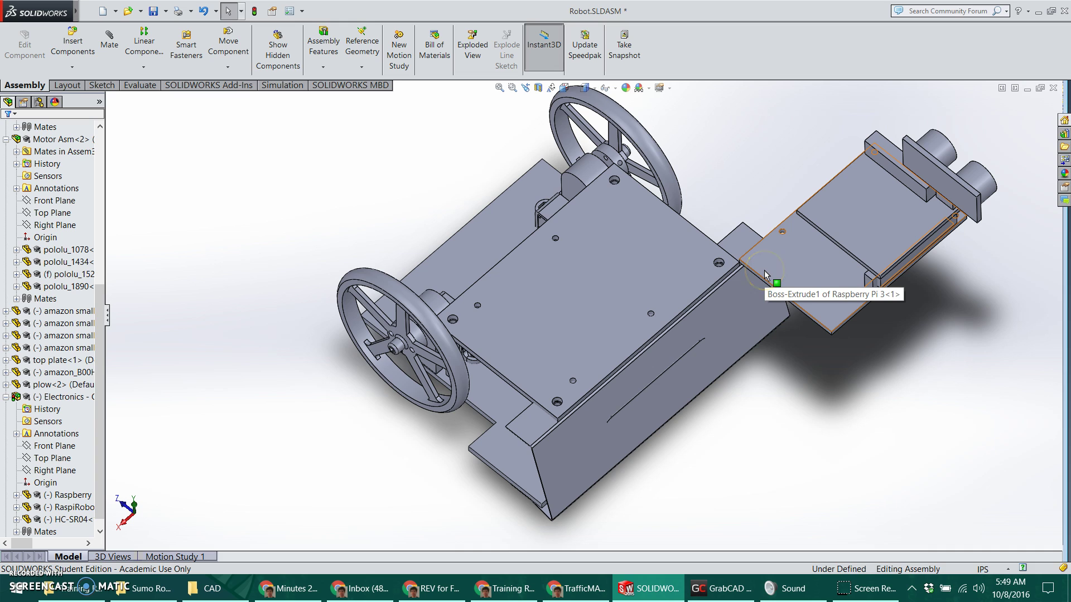
left_click(782, 233)
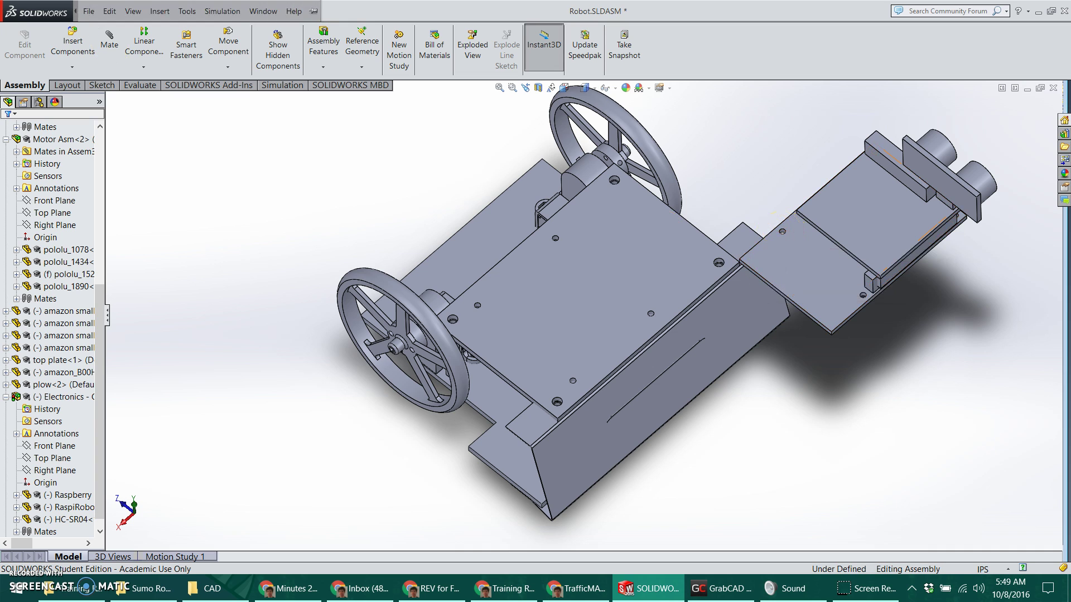
left_click(110, 40)
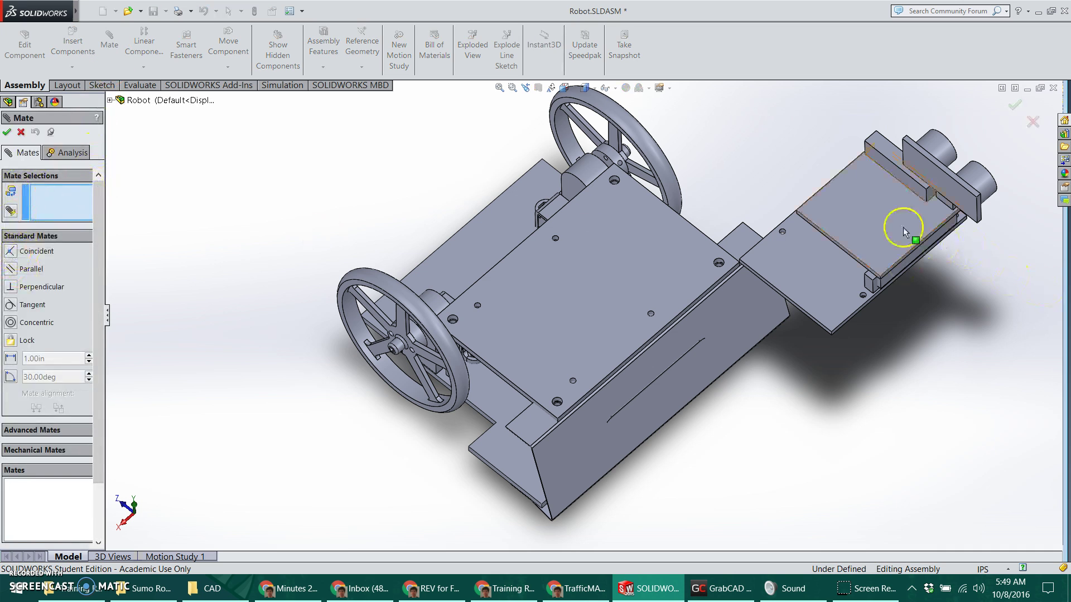
scroll(900, 224, "down", 2)
scroll(895, 222, "down", 2)
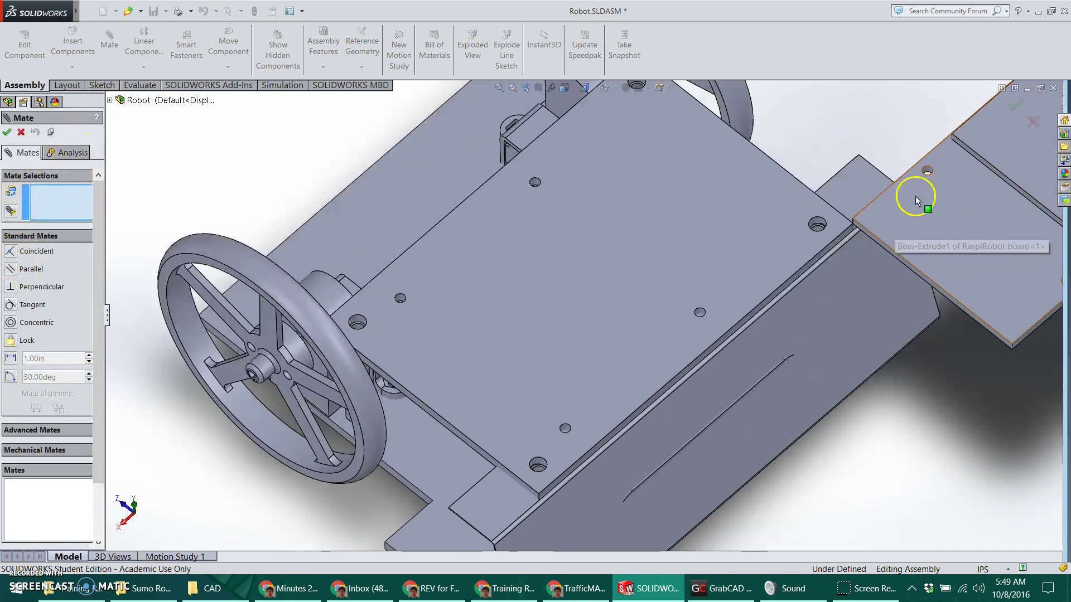
left_click(926, 170)
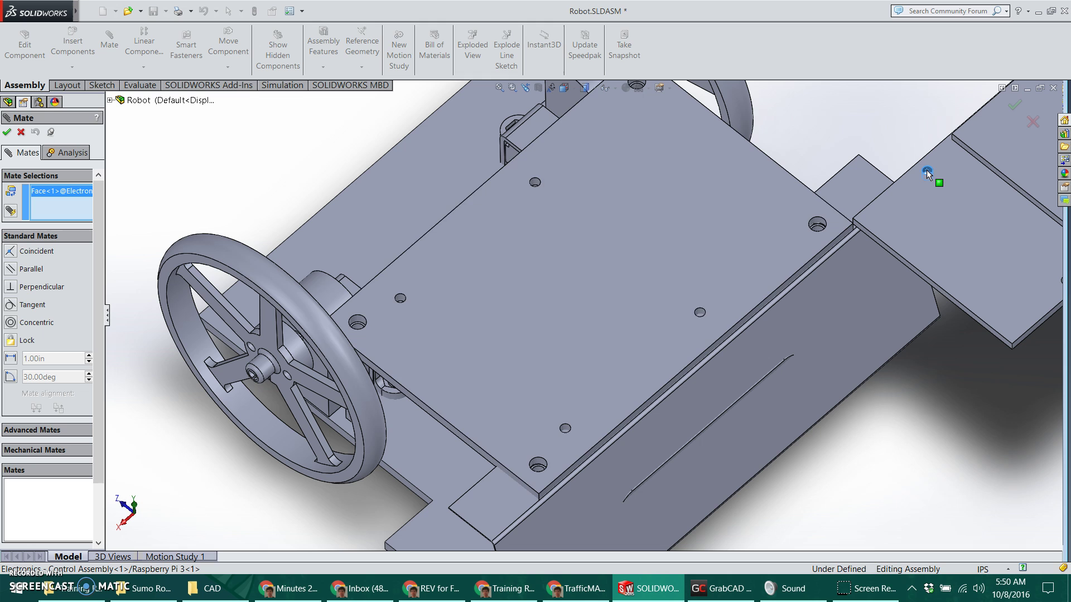
left_click(536, 184)
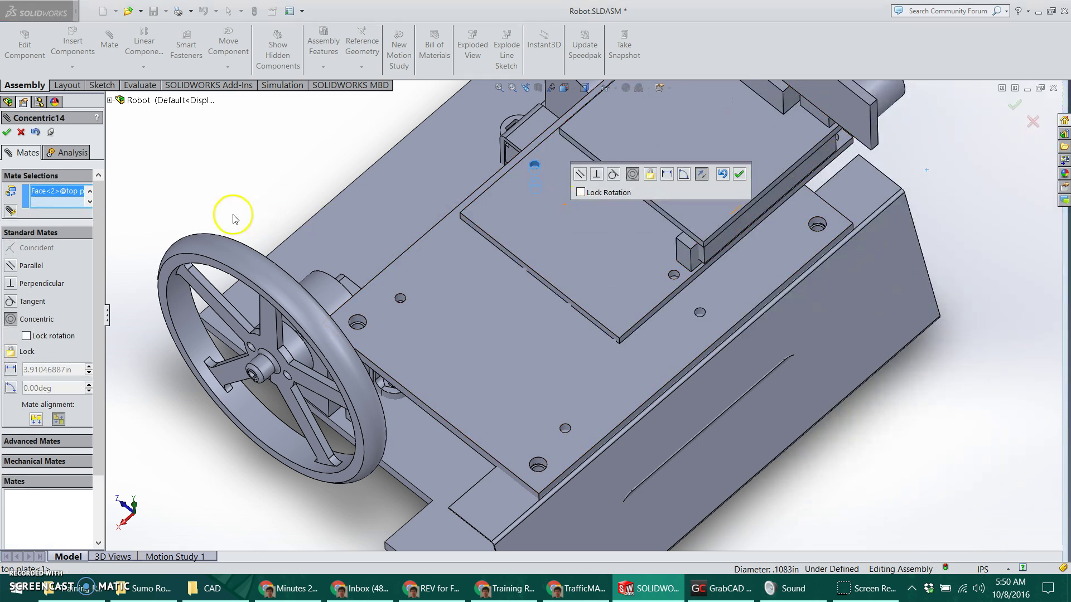
left_click(6, 134)
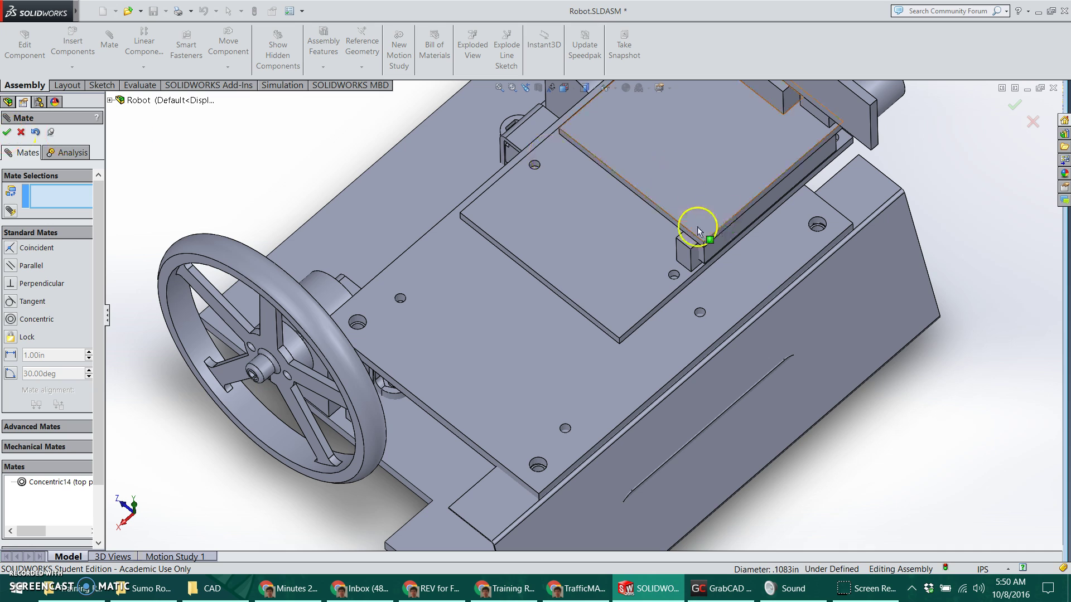
- Add a concentric mate between the Raspberry Pi board's other exposed-end hole and the top plate's small rear hole nearest the front-most wheel
left_click(673, 278)
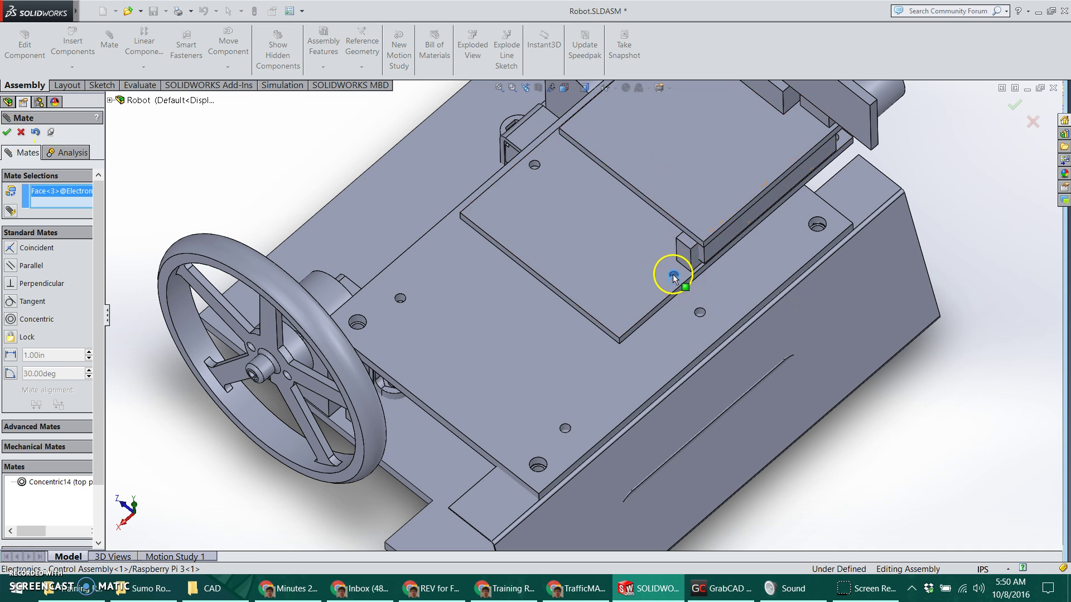
left_click(400, 299)
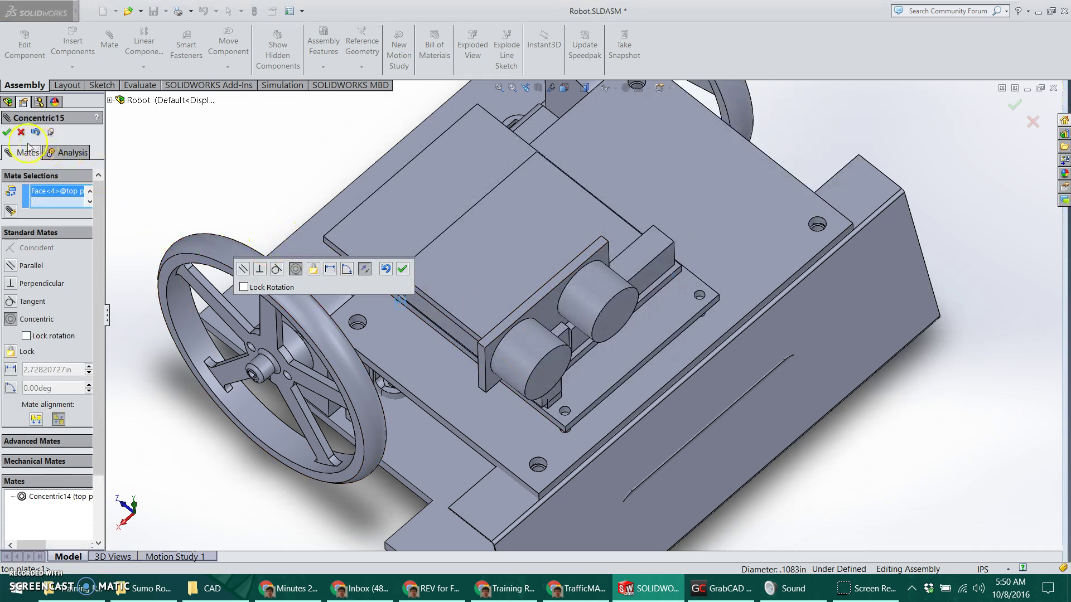
left_click(7, 132)
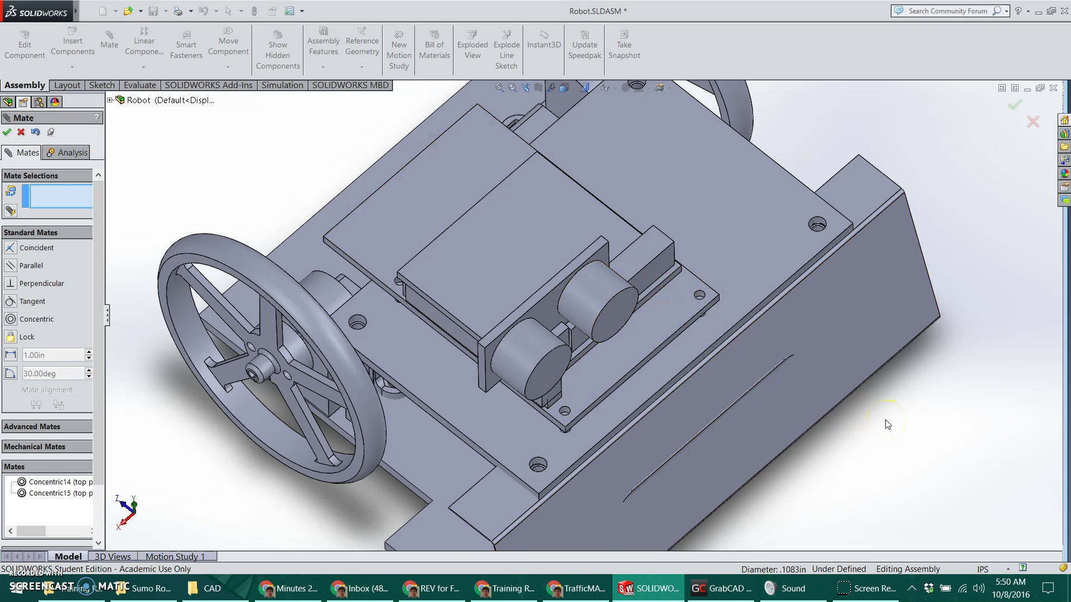
- Add a 0.25 in distance mate between the top plate's upper face and the Raspberry Pi board's underside, and finish mating
key("ctrl+Up")
key("ctrl+Up")
key("Up")
key("Up")
key("Up")
key("Up")
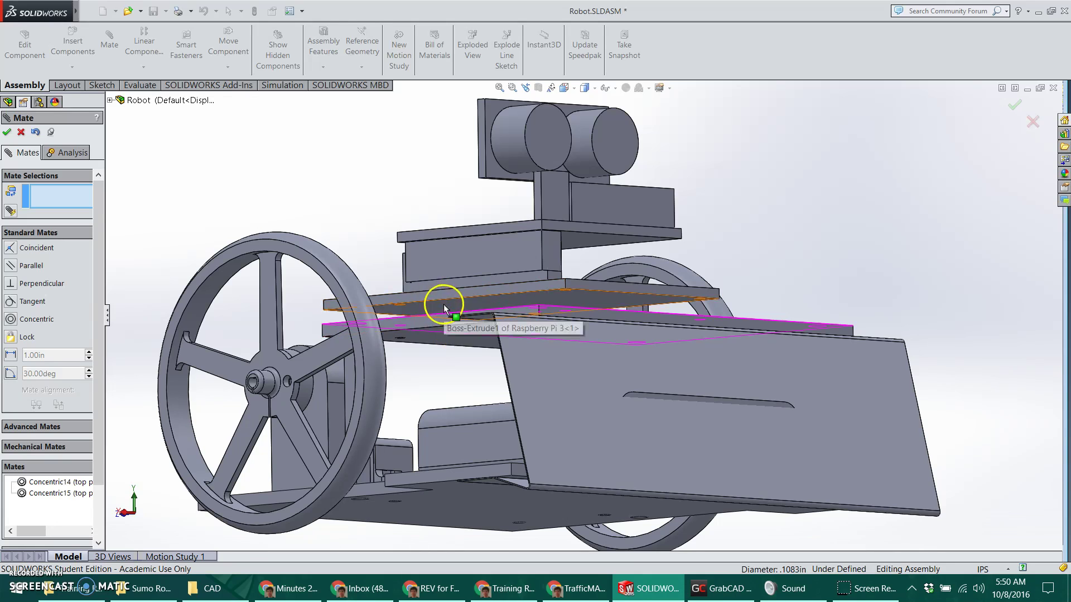
key("Down")
key("Down")
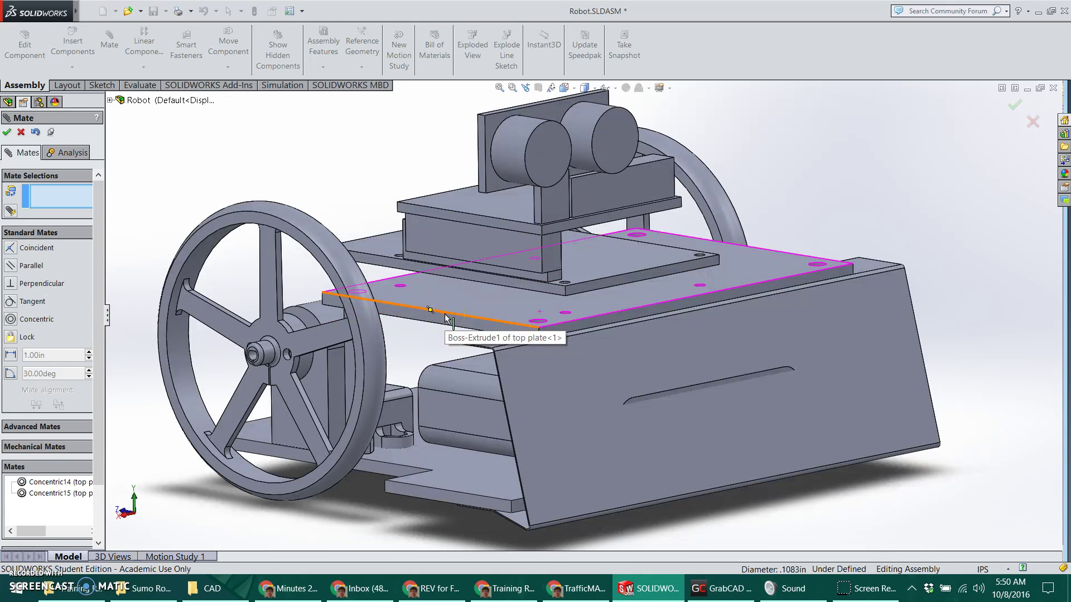
left_click(436, 294)
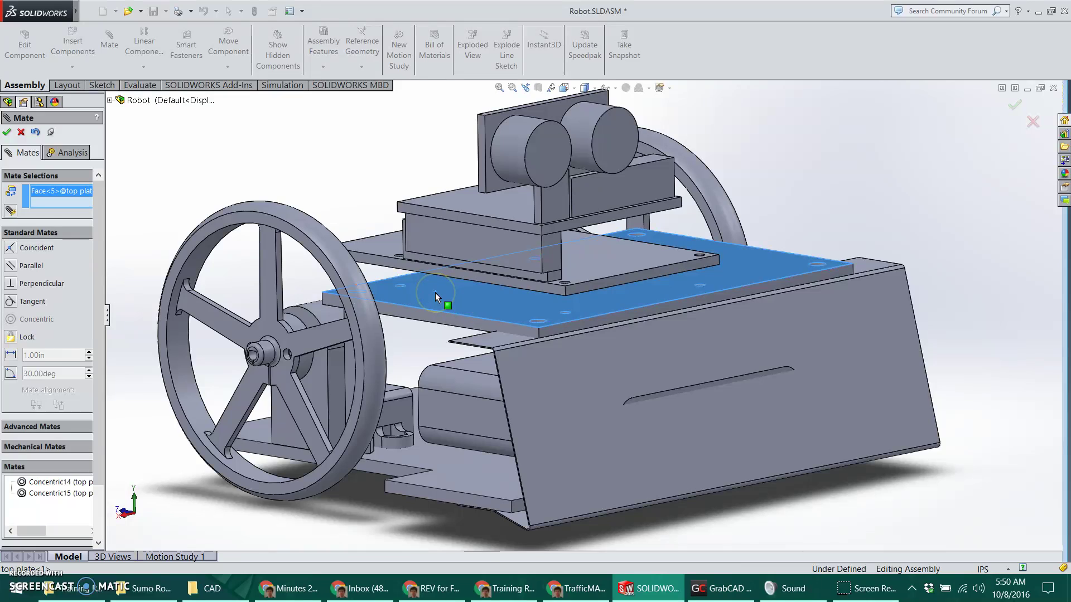
key("Up")
key("Up")
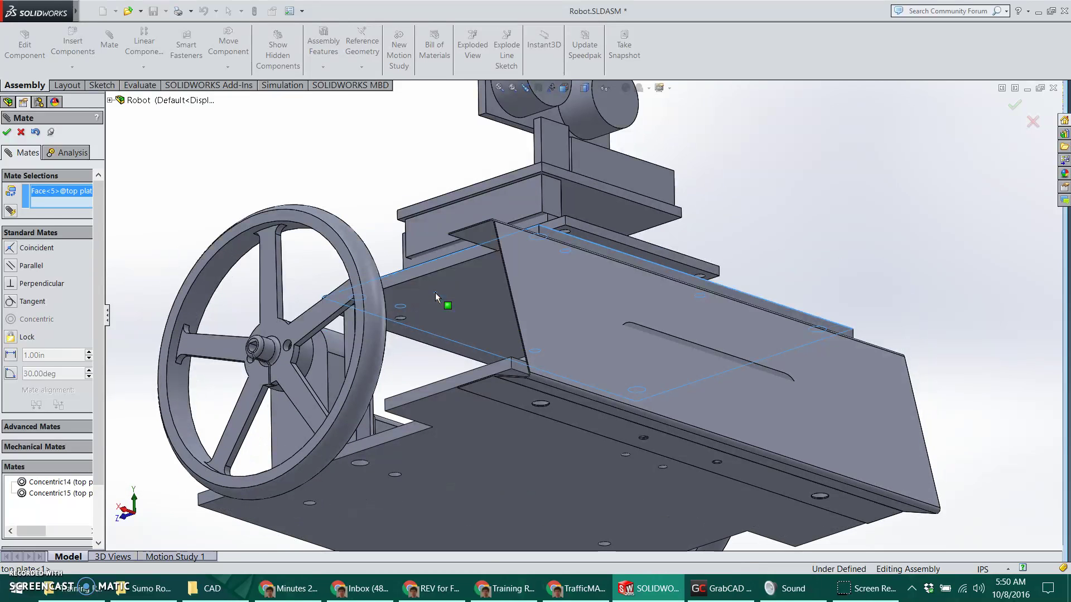
left_click(595, 249)
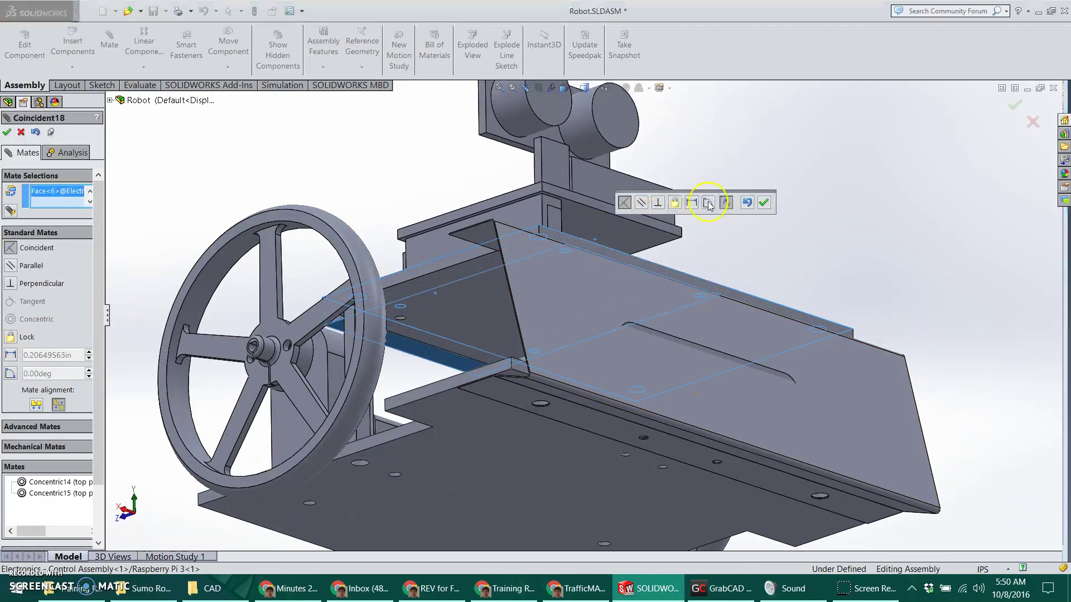
key("Down")
key("Down")
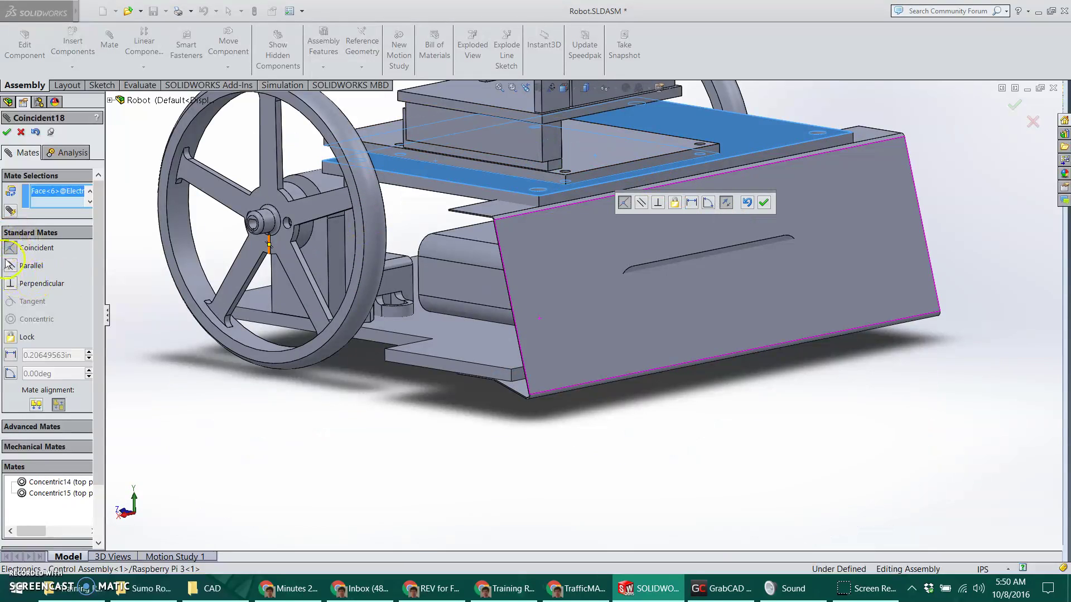
left_click(10, 355)
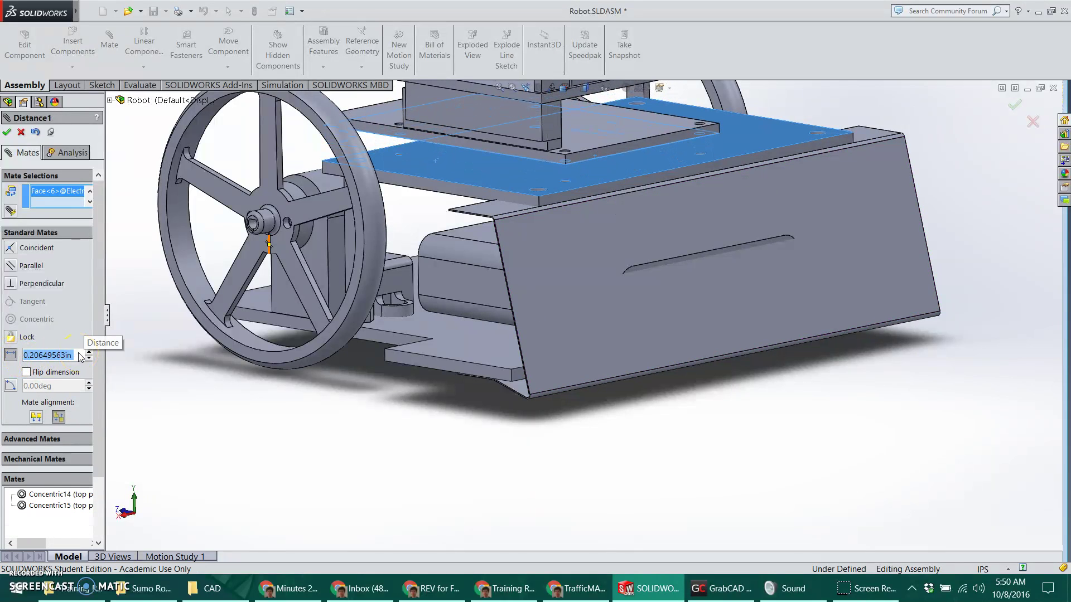
type(".25")
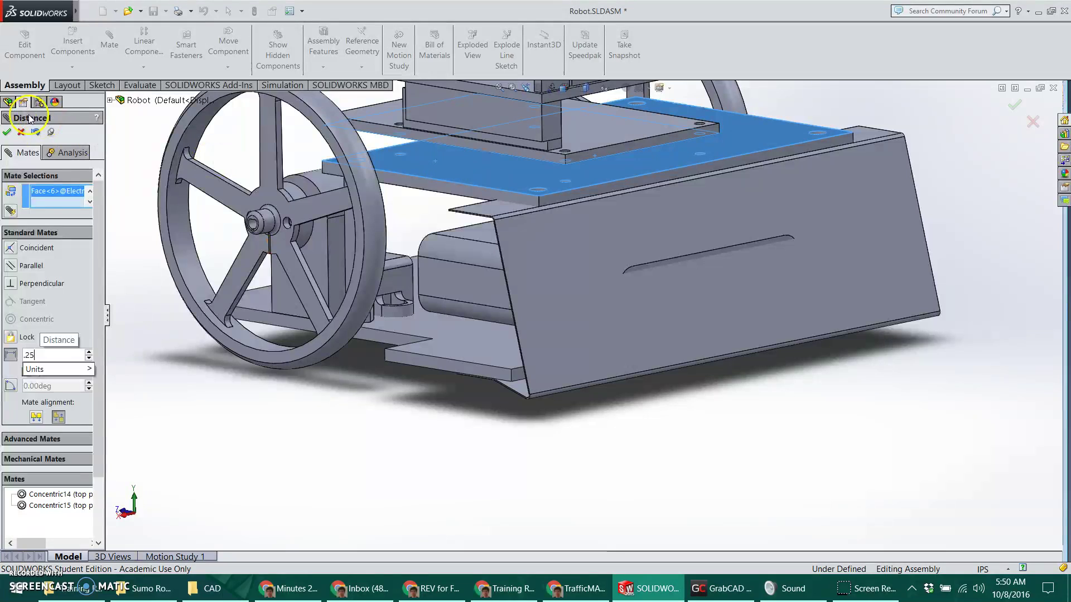
key("Return")
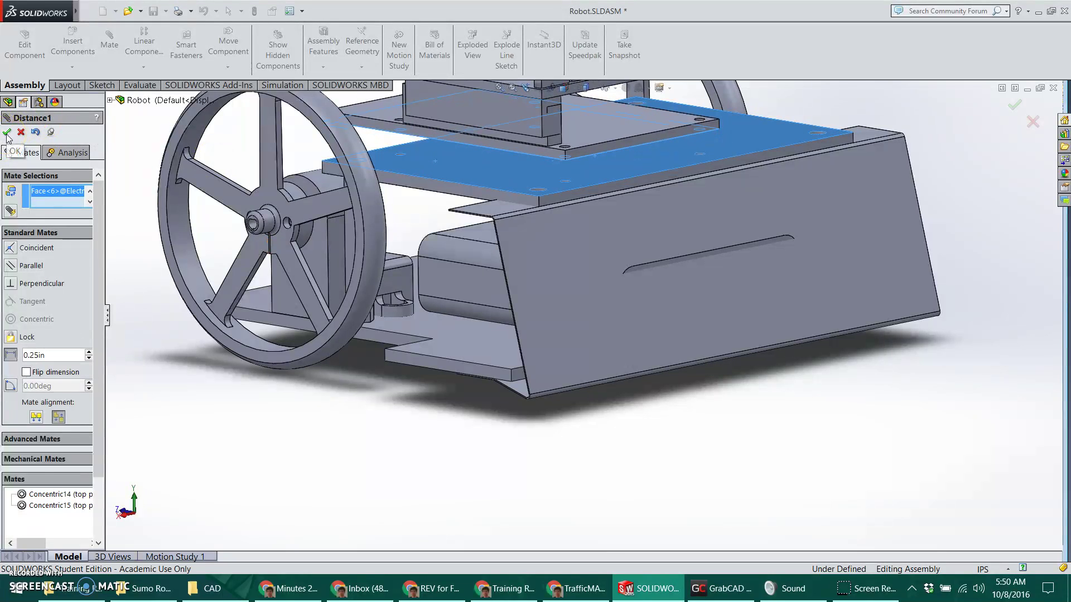
left_click(7, 133)
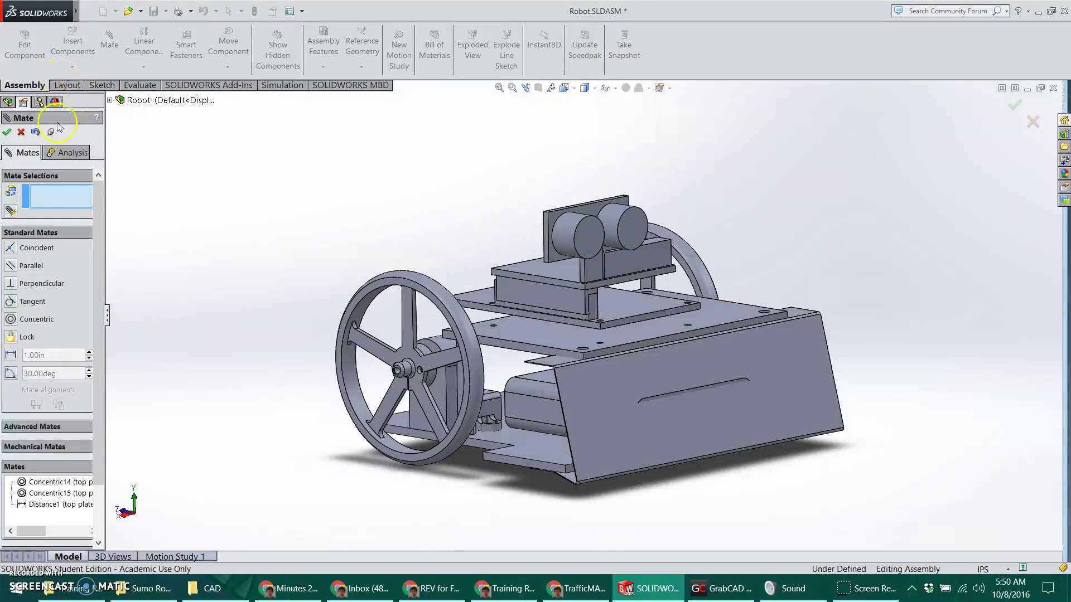
left_click(8, 133)
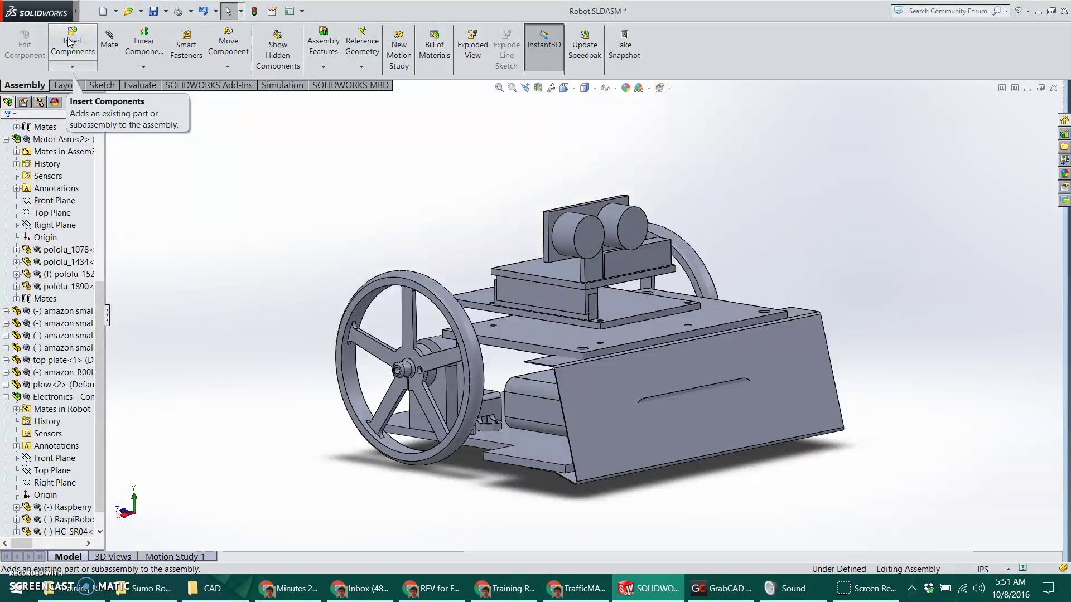
- Insert pololu_951.SLDPRT from the Sumo Robot folder and place it beside the plow, with the robot's underside in view
key("Right")
key("Down")
key("Up")
key("Up")
key("Up")
key("Up")
key("Up")
key("Up")
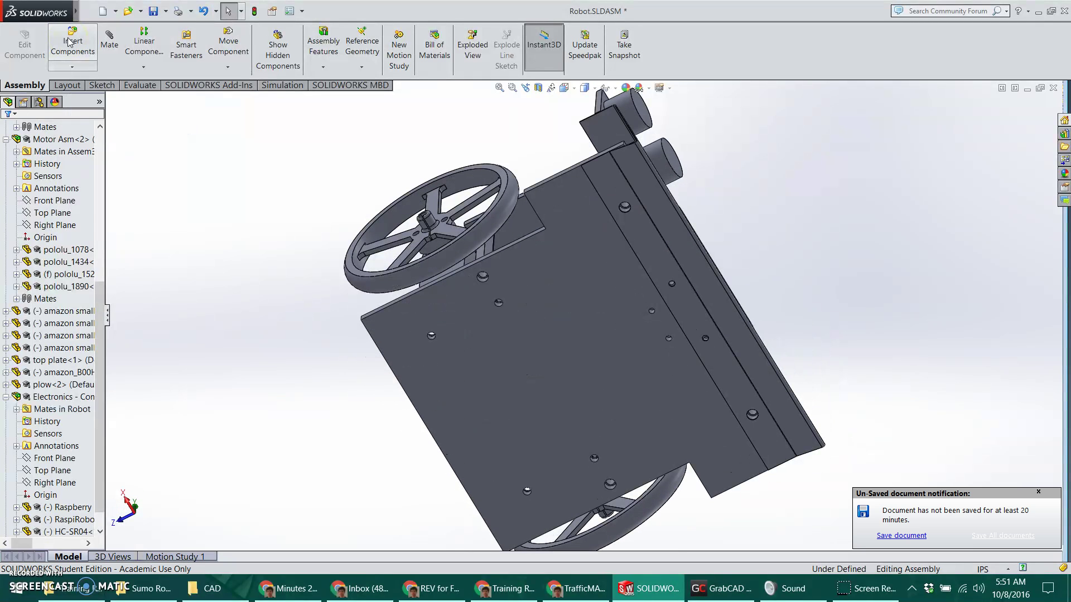
left_click(69, 42)
left_click(47, 386)
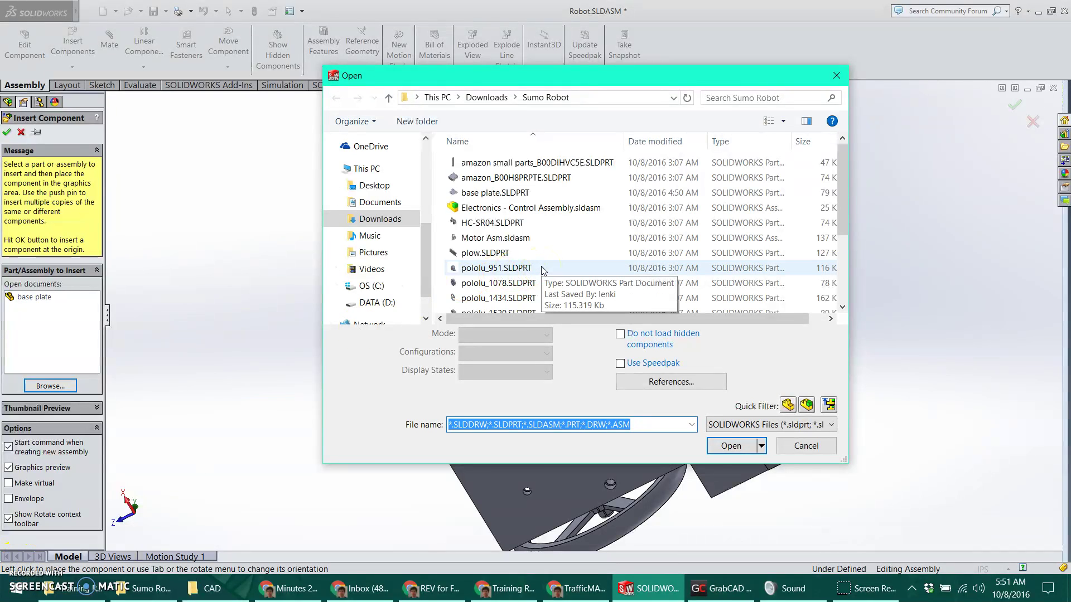
left_click(475, 275)
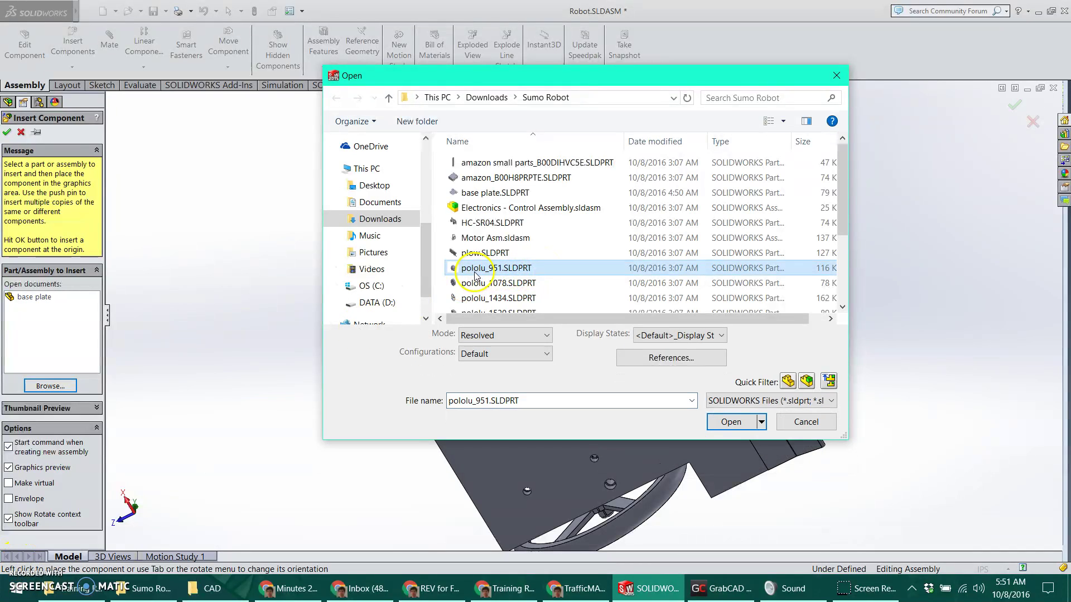
left_click(730, 424)
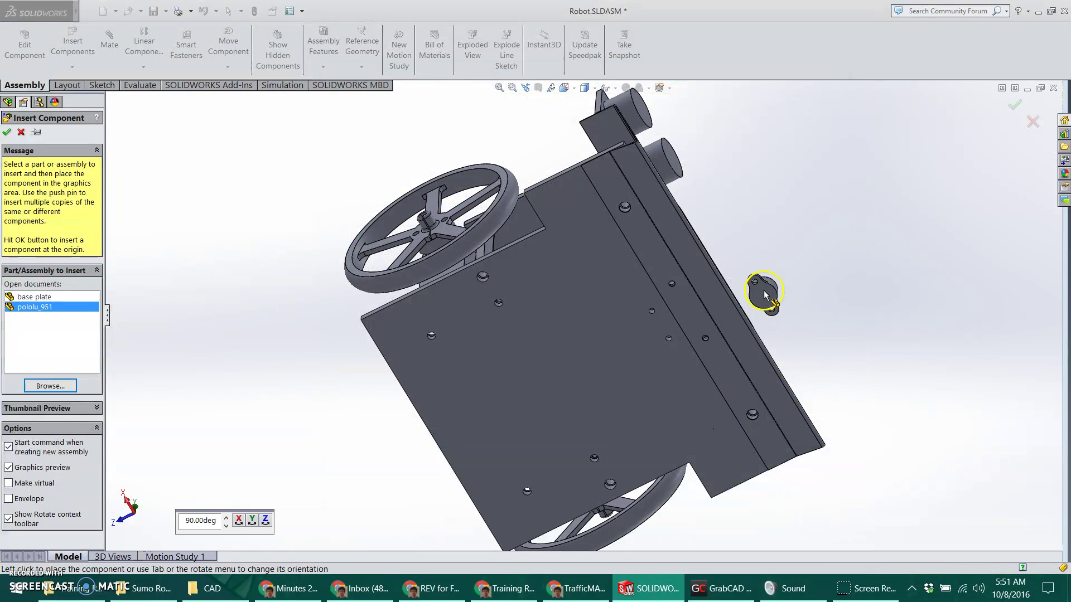
left_click(784, 282)
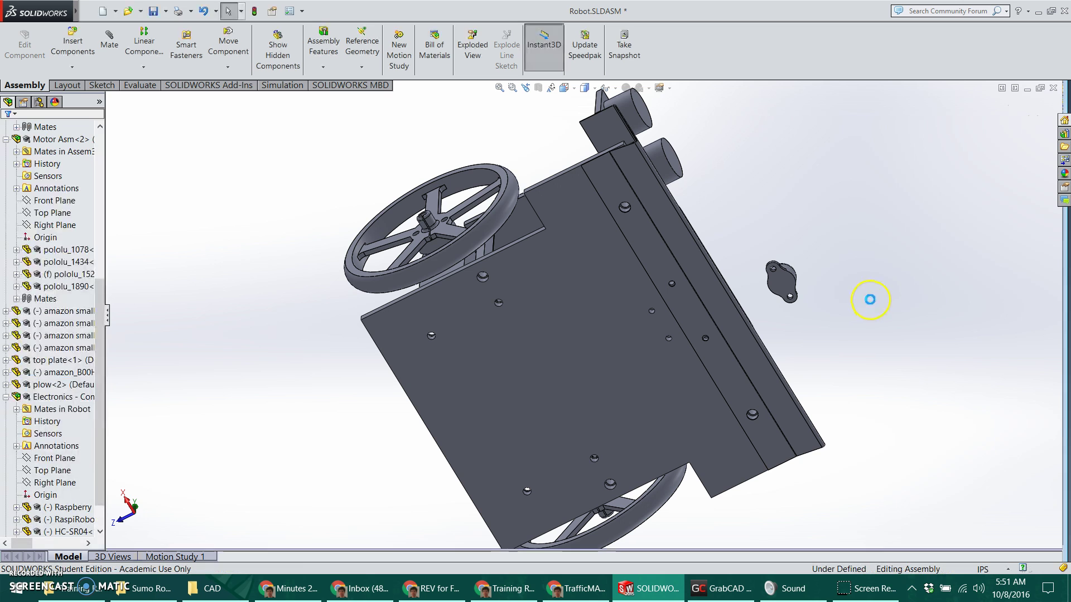
- Set up a coincident mate between the ball caster's flat mounting face and the base plate's underside
left_click(110, 41)
scroll(852, 261, "down", 5)
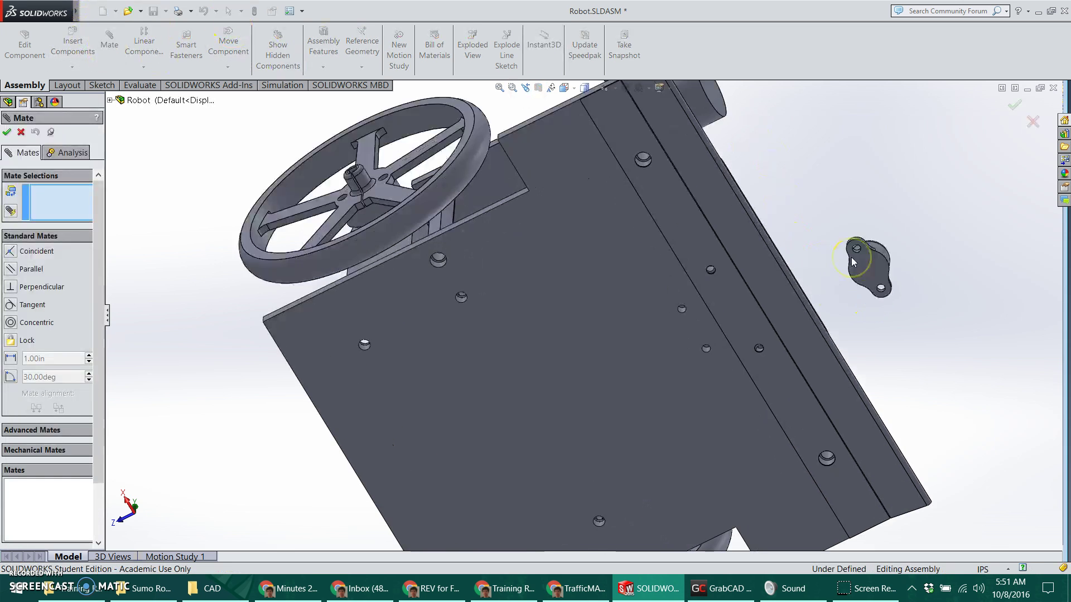
scroll(851, 258, "right", 1)
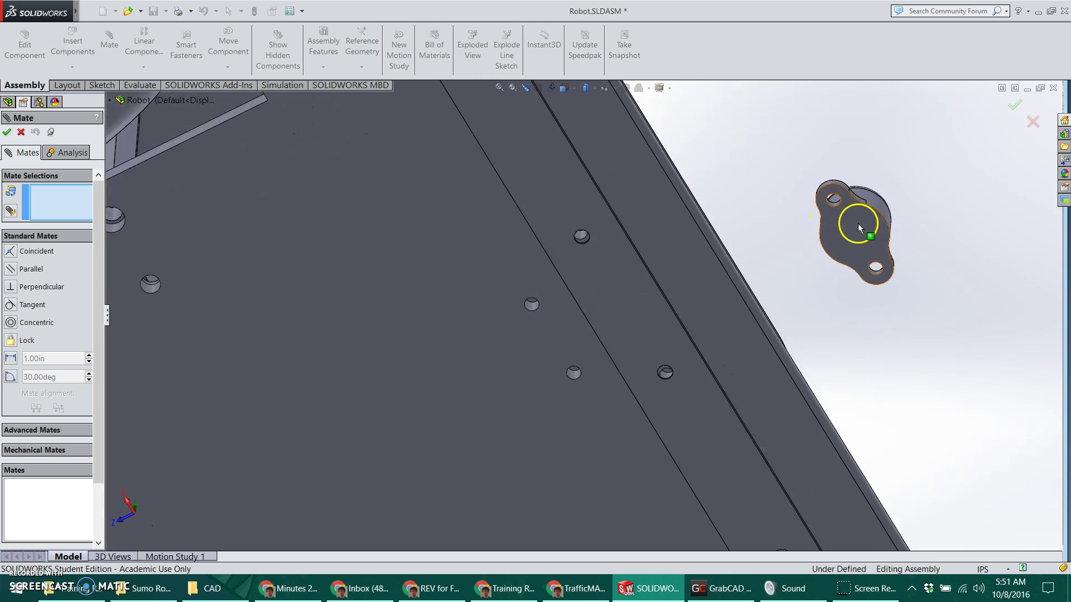
left_click(845, 248)
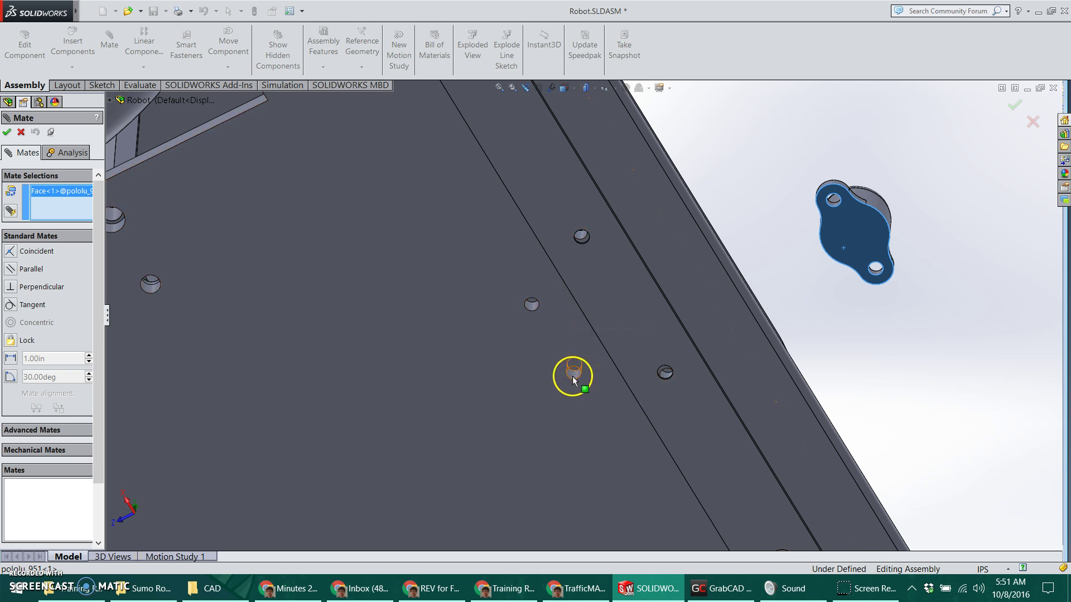
left_click(567, 338)
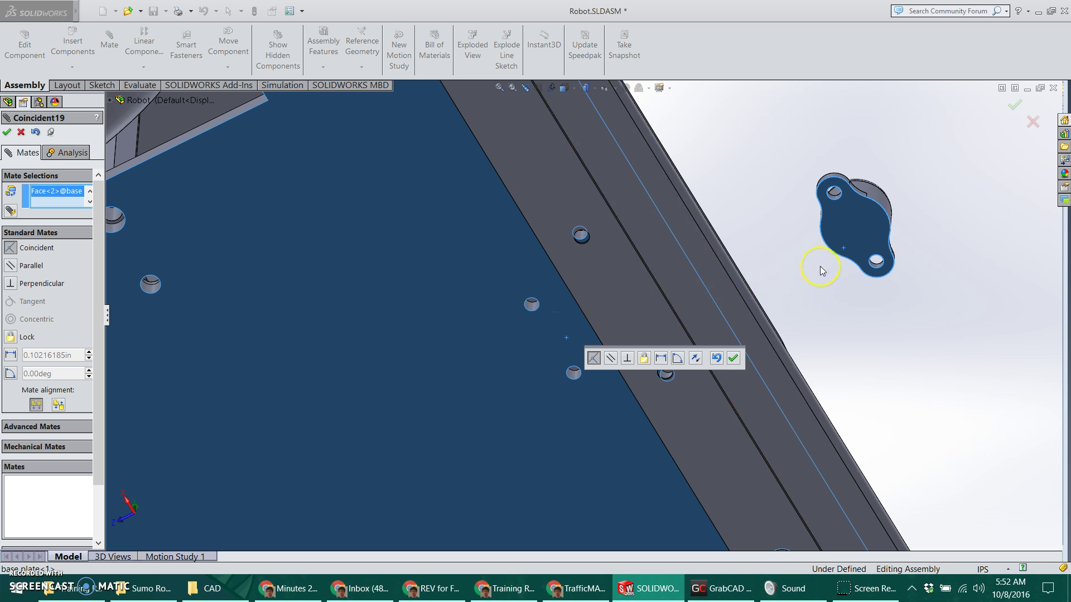
- Set the caster mate to anti-aligned so the ball points down away from the base plate, and accept the mate
key("Down")
key("Down")
key("Down")
key("Down")
key("Down")
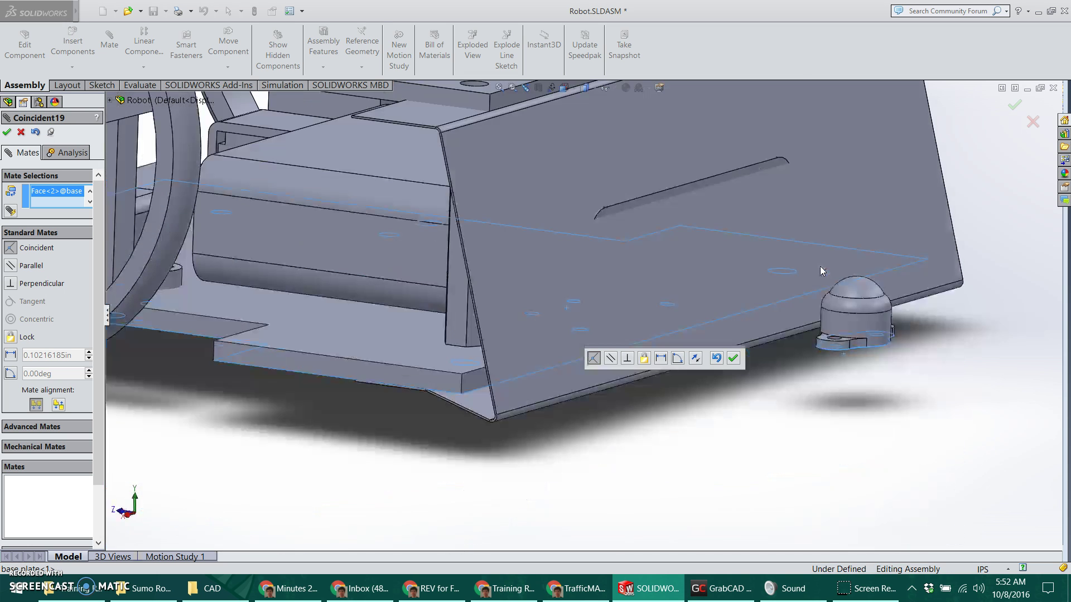
key("Right")
key("Up")
key("Up")
key("Down")
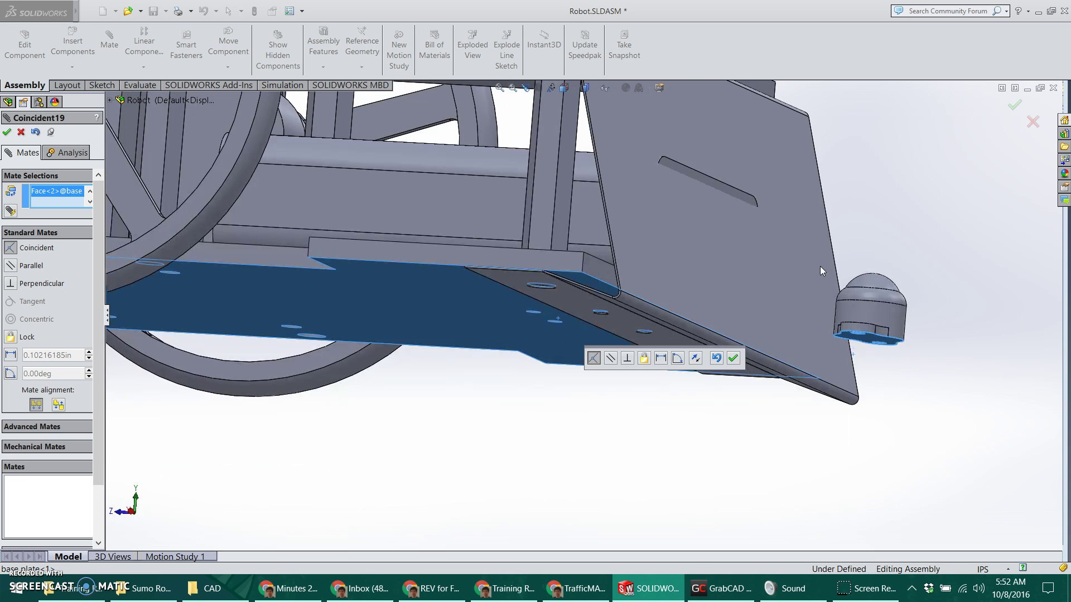
left_click(58, 406)
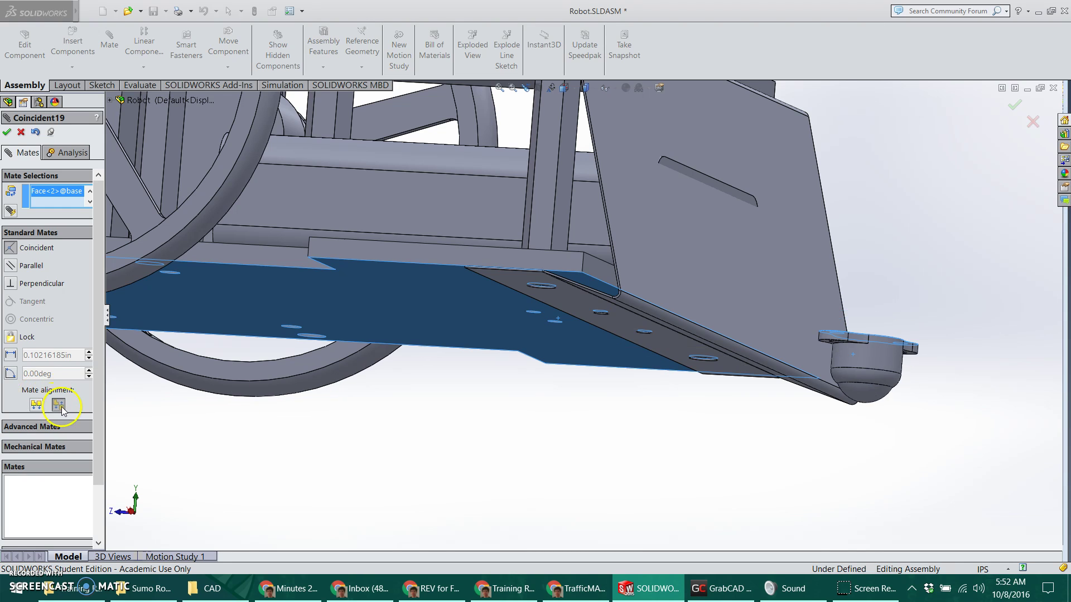
left_click(7, 131)
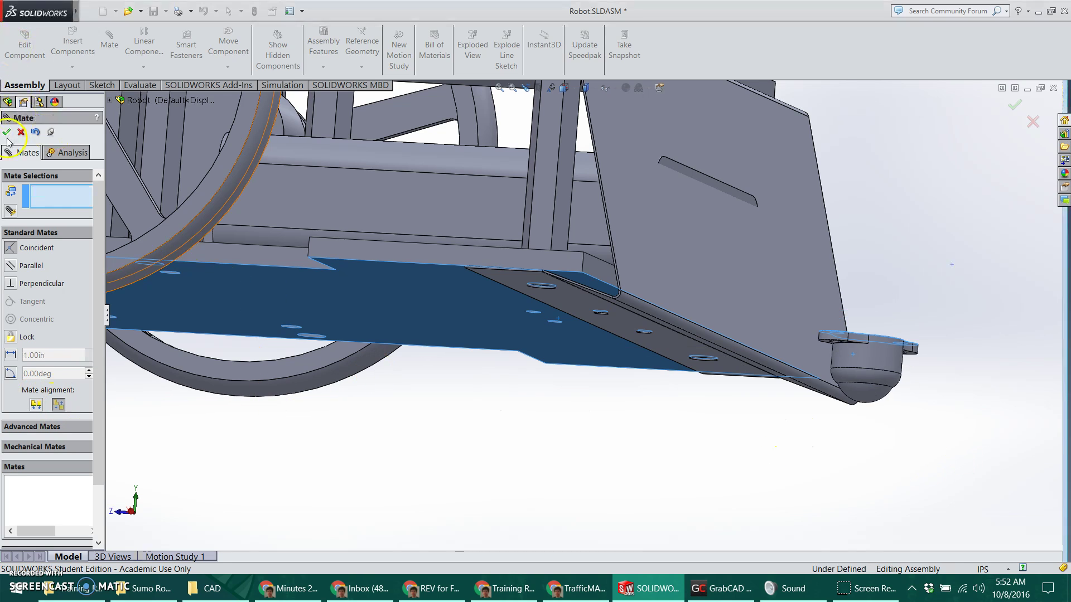
- Add a coincident mate between the caster's upper flange hole edge and the upper of the base plate's two small holes beside the plow flange
key("Up")
key("Up")
key("Up")
key("Up")
key("Up")
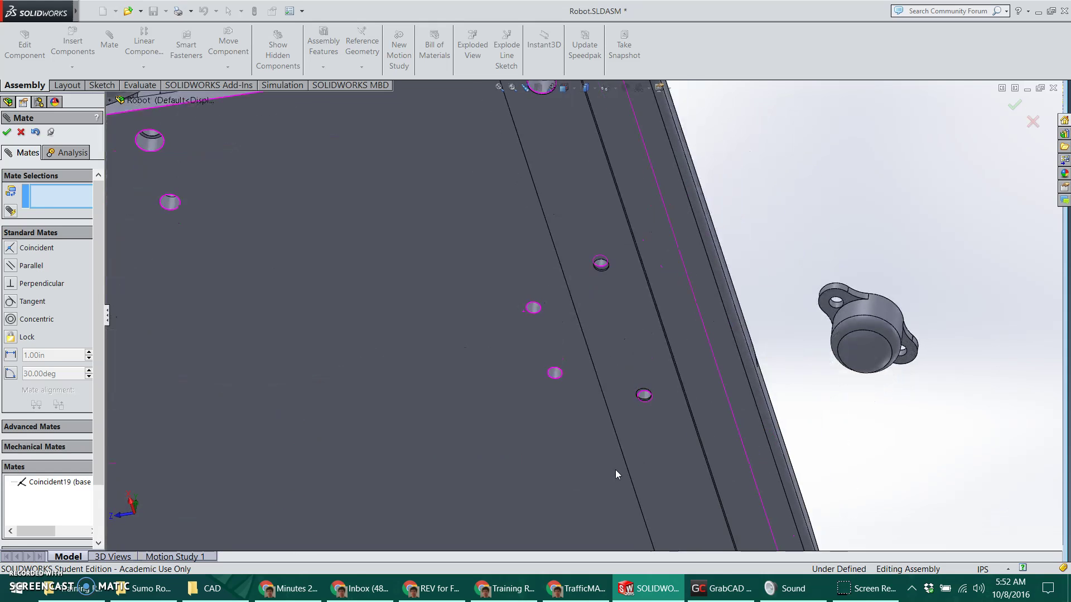
key("Down")
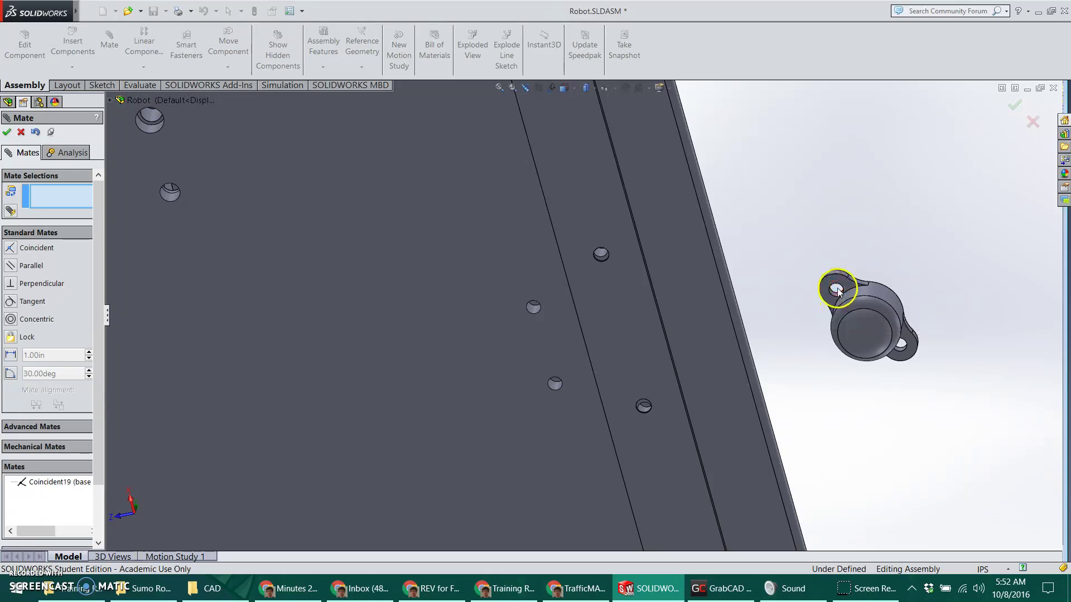
left_click(836, 289)
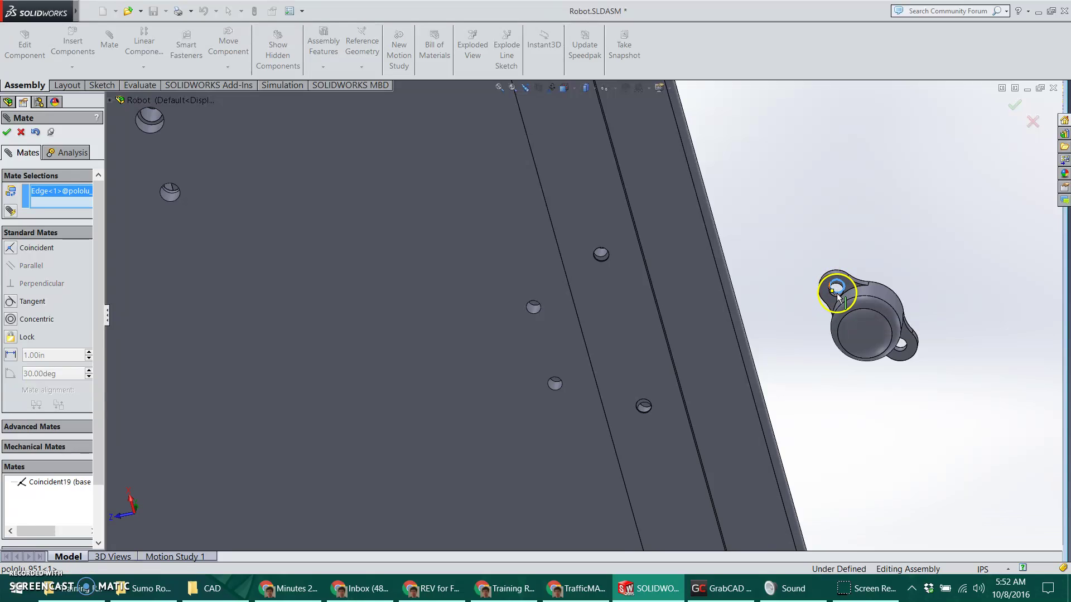
left_click(530, 316)
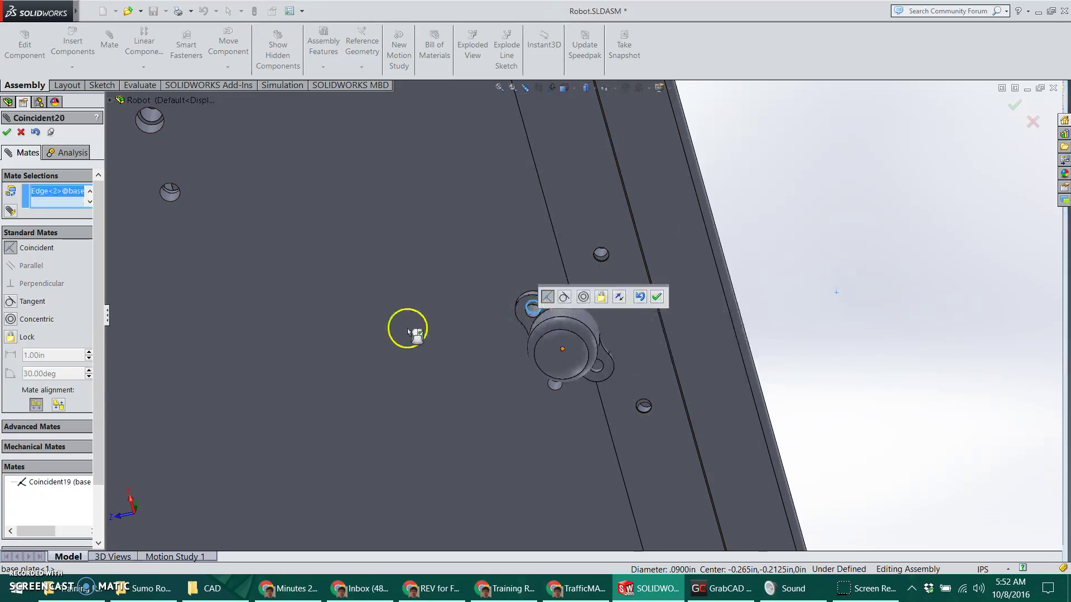
left_click(7, 132)
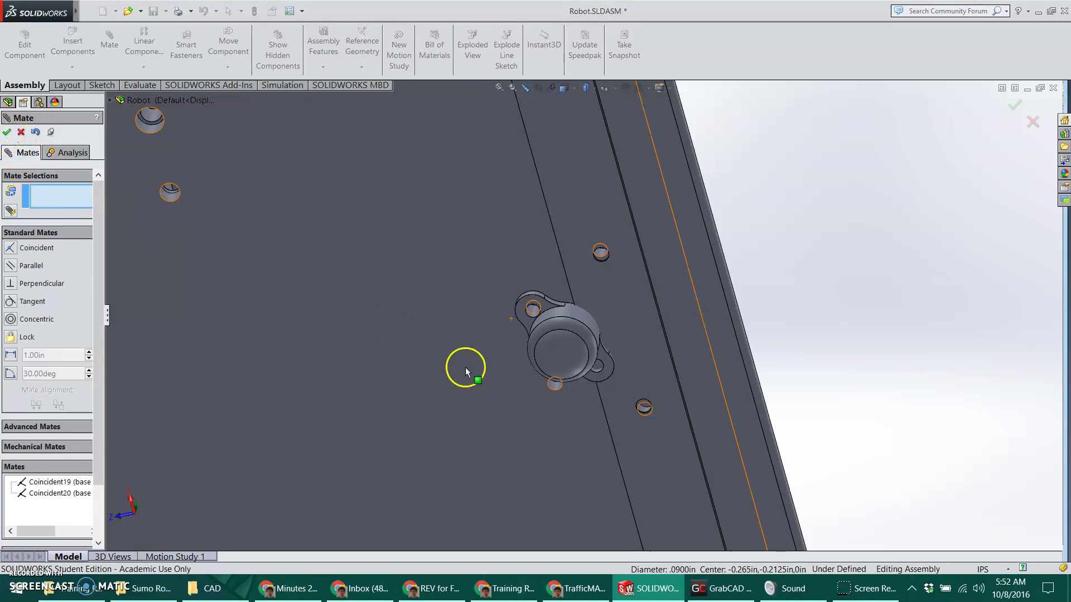
- Select the caster's other flange hole edge and try to mate it to the edge of the base plate's remaining caster hole
left_click(593, 369)
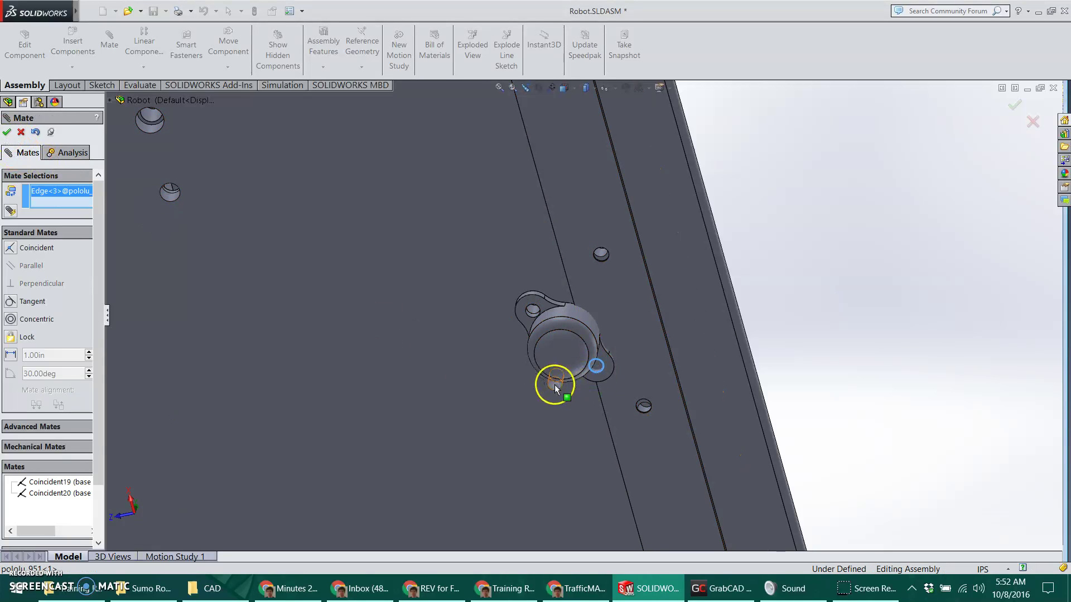
left_click(554, 387)
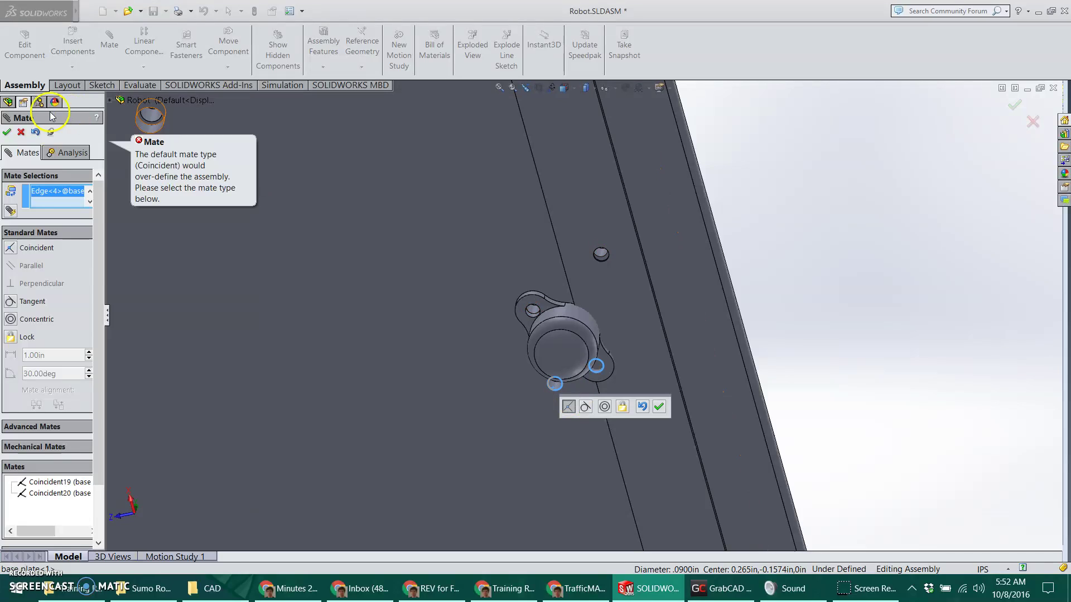
right_click(56, 192)
left_click(84, 211)
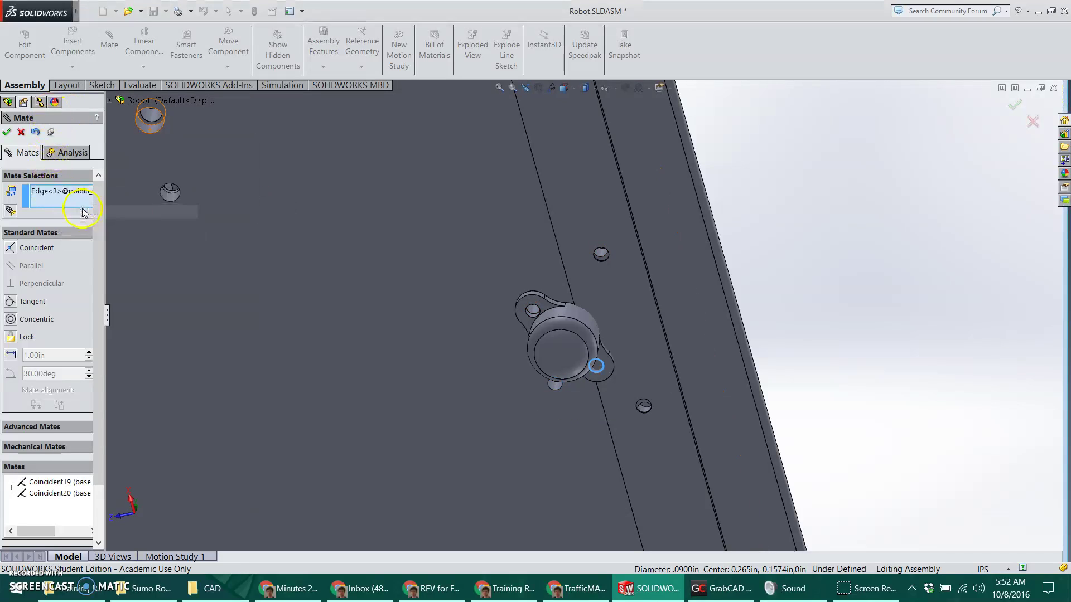
left_click(554, 392)
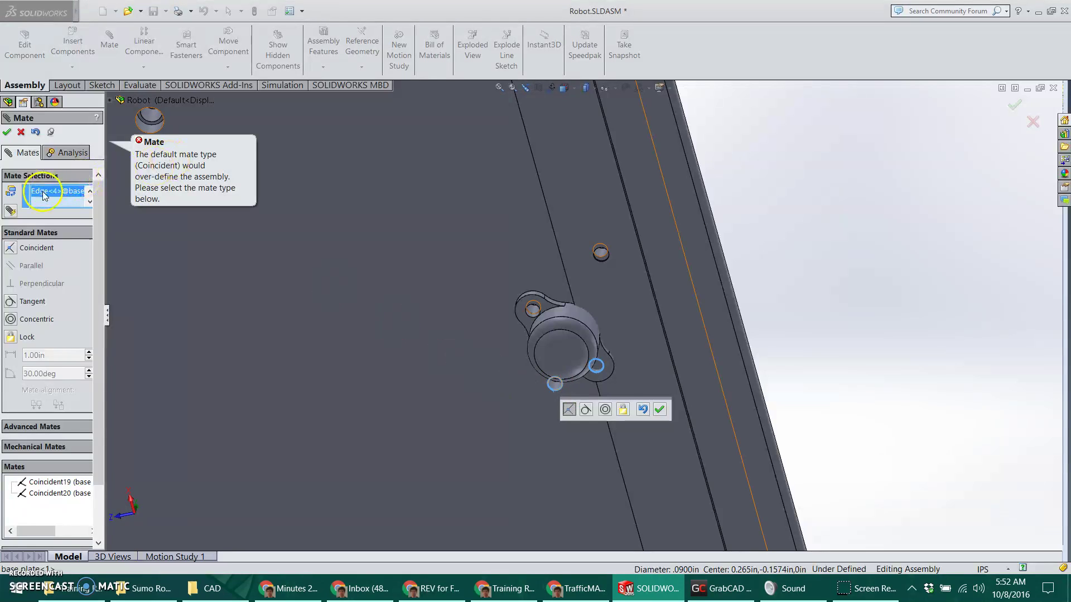
right_click(43, 194)
left_click(83, 211)
- Mate the selected caster hole edge coincident with the cylindrical face of the base plate's remaining caster hole, and finish mating
middle_click_drag(624, 458, 579, 405)
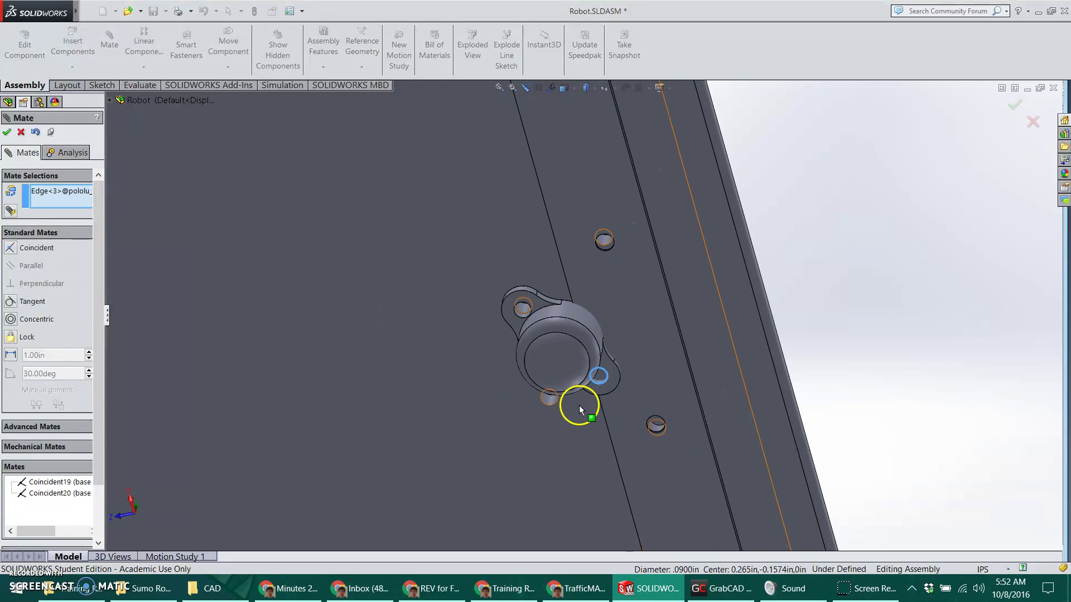
scroll(579, 405, "down", 3)
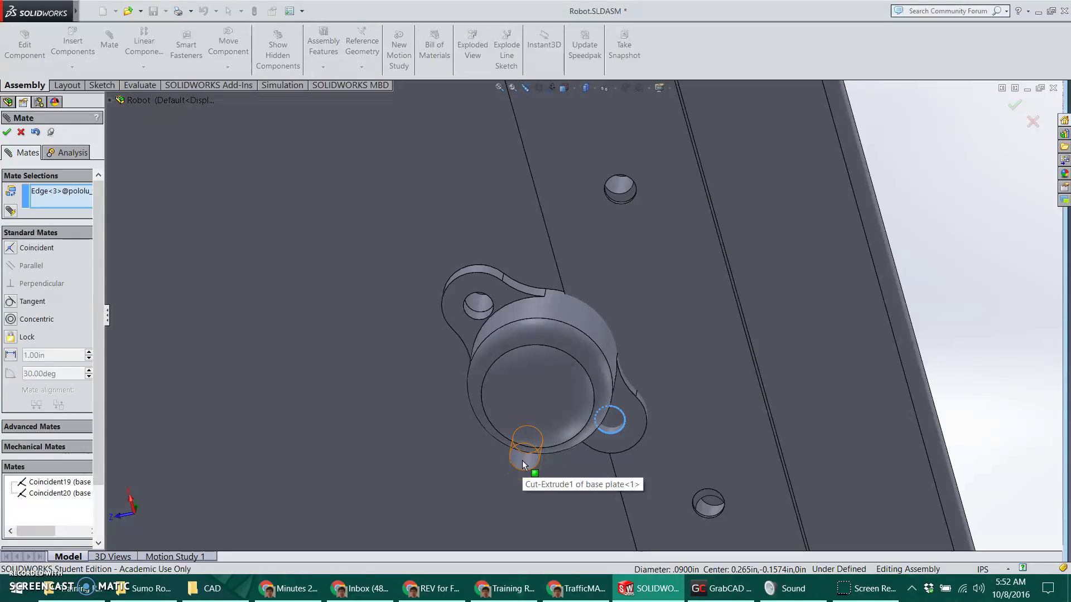
left_click(524, 463)
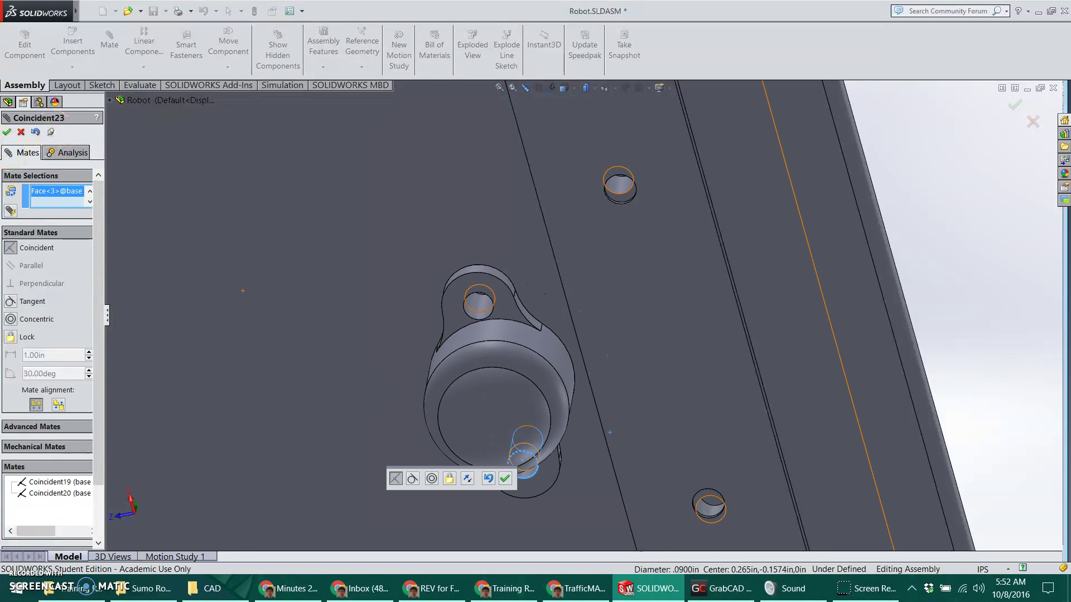
left_click(8, 132)
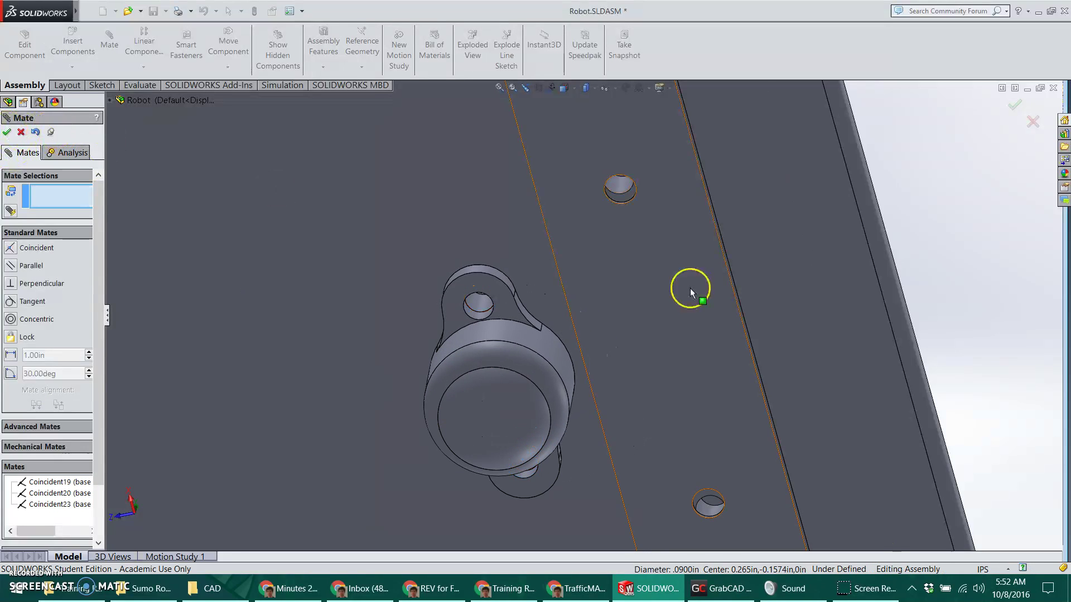
scroll(691, 288, "up", 2)
scroll(691, 288, "up", 4)
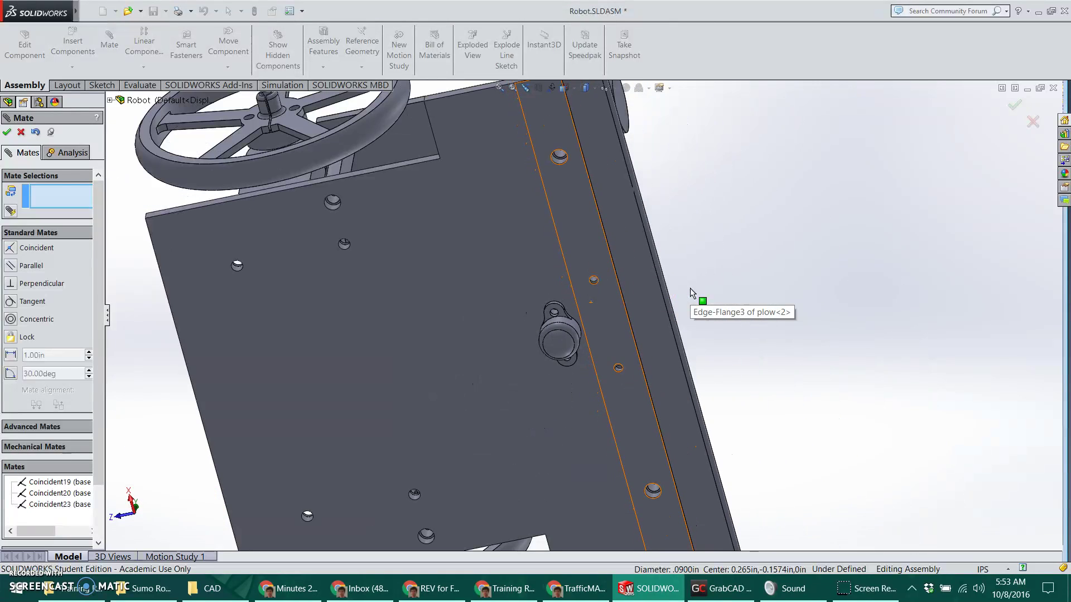
left_click(7, 132)
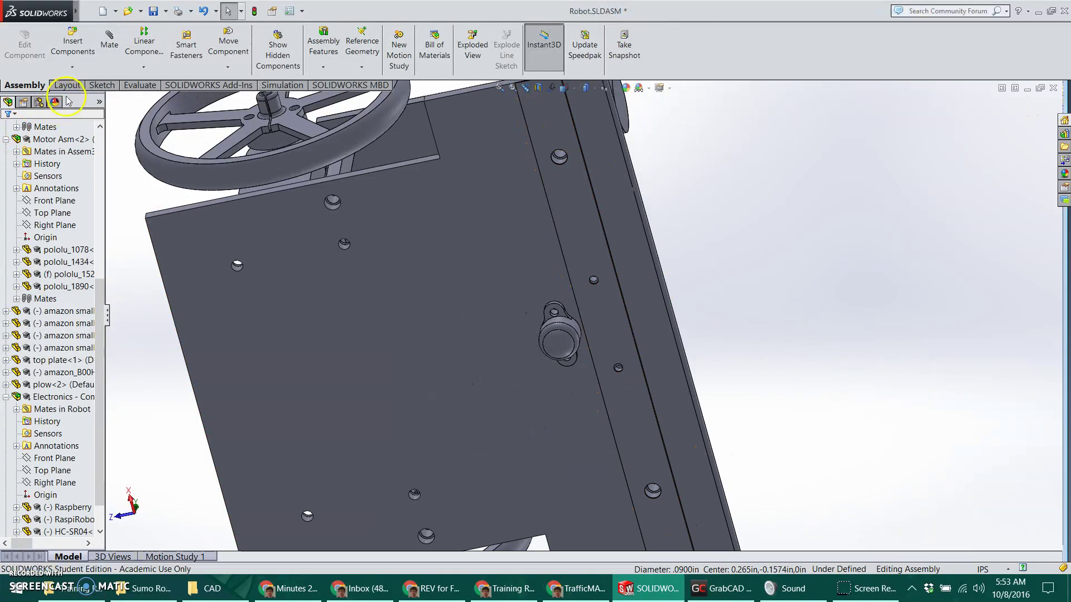
- Insert QTR-3RC.SLDPRT from the Sumo Robot folder and place it beside the plow
left_click(73, 43)
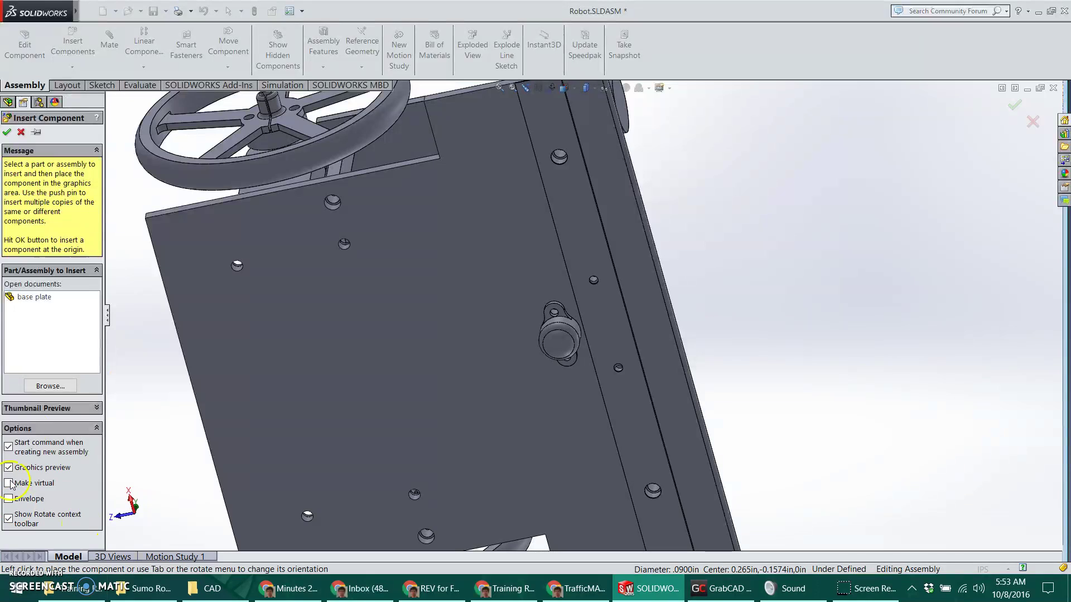
left_click(50, 386)
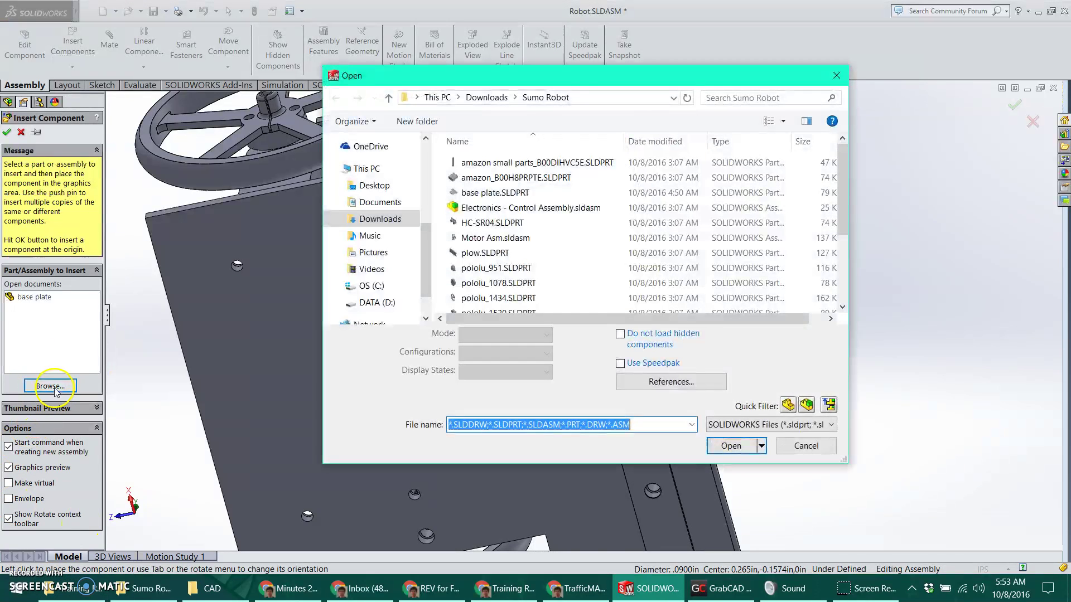
scroll(809, 220, "down", 3)
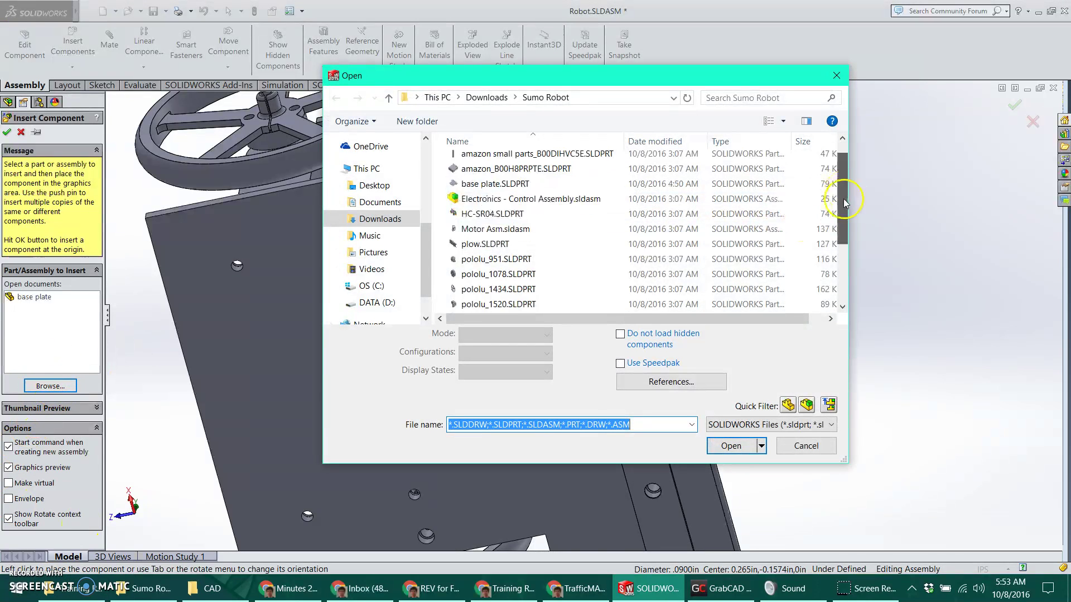
double_click(491, 230)
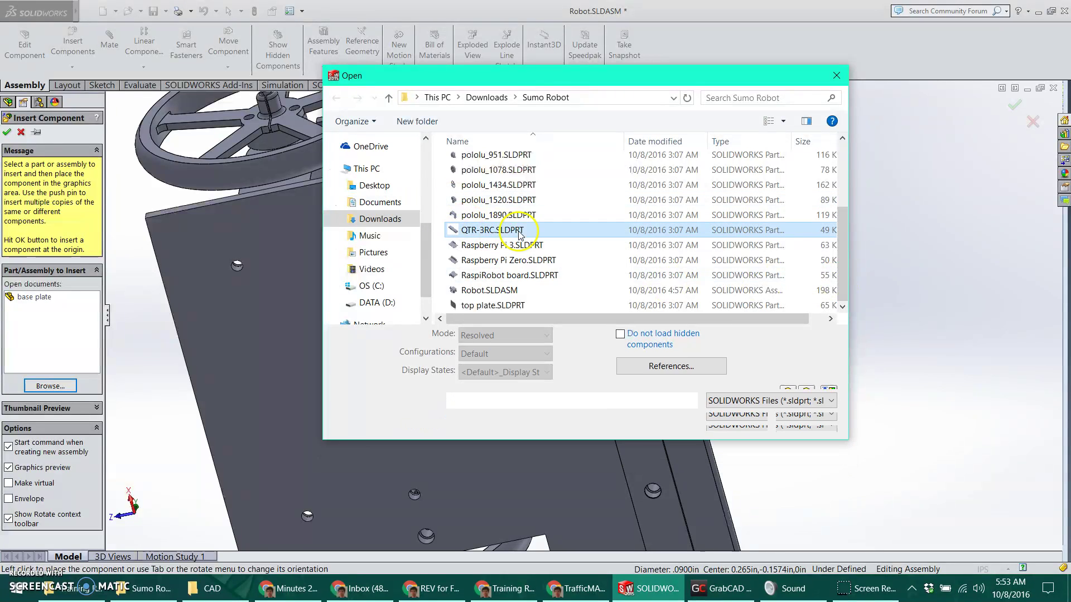
left_click(767, 334)
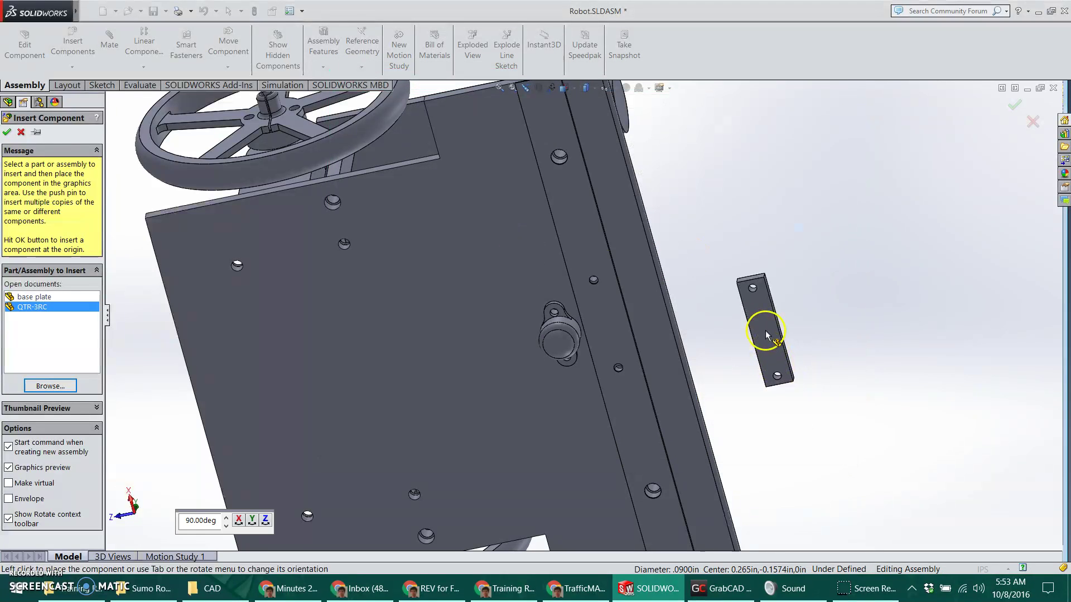
- Start a mate with the upper face of the QTR-3RC sensor board selected
left_click(72, 43)
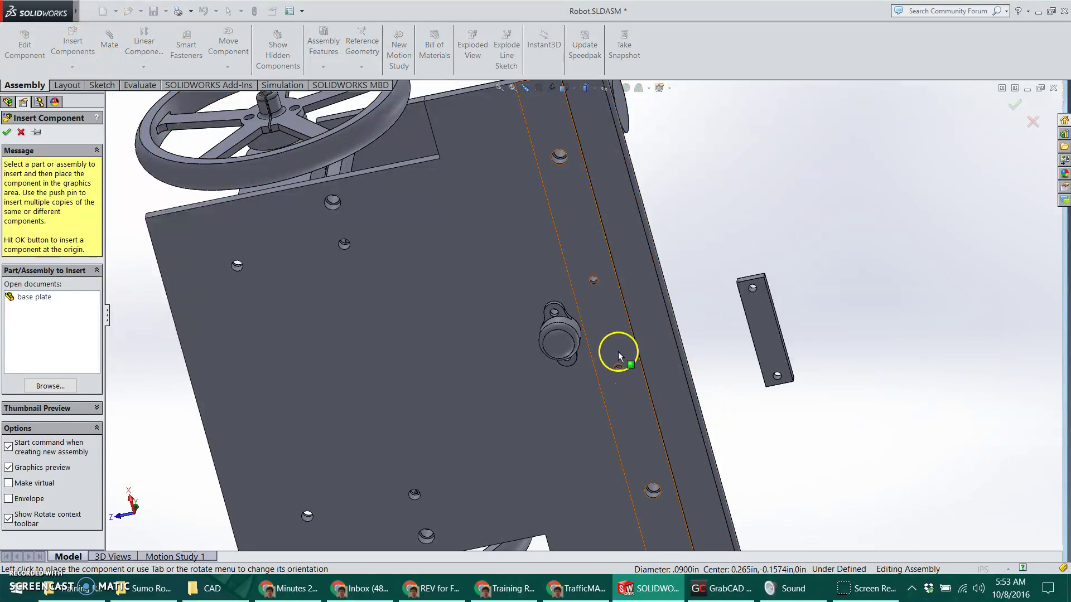
left_click(608, 333)
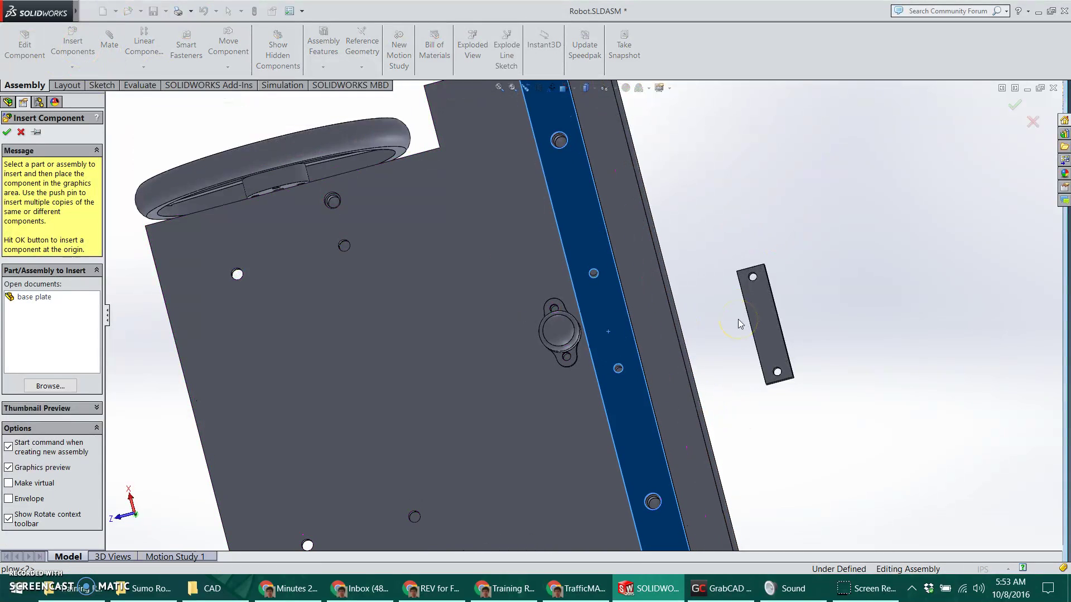
key("Down")
key("Down")
key("Down")
key("Down")
key("Down")
key("Down")
key("Down")
key("Down")
key("Down")
left_click(758, 374)
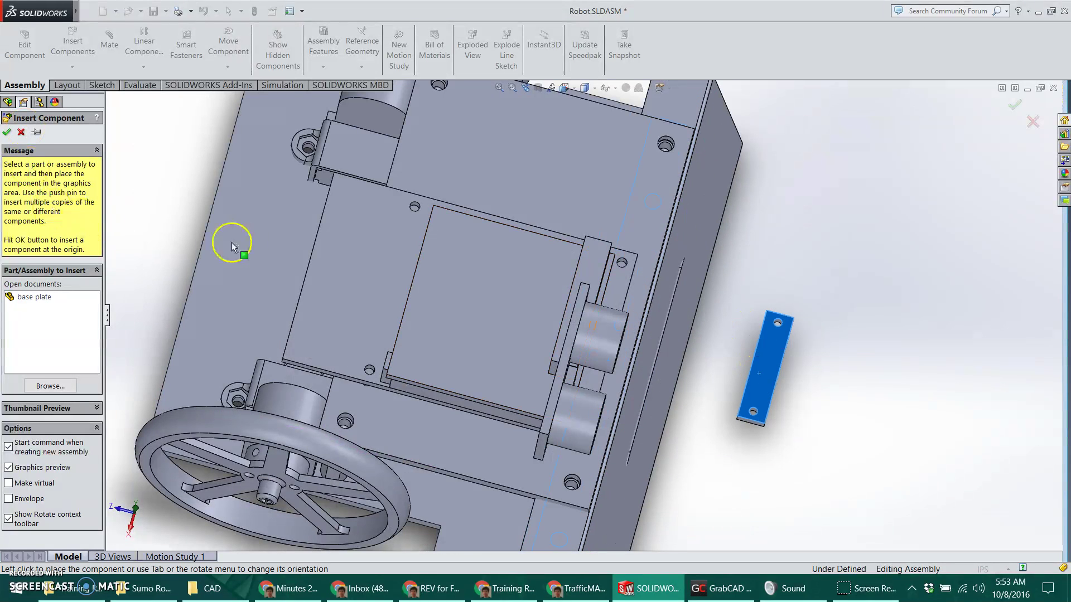
left_click(109, 38)
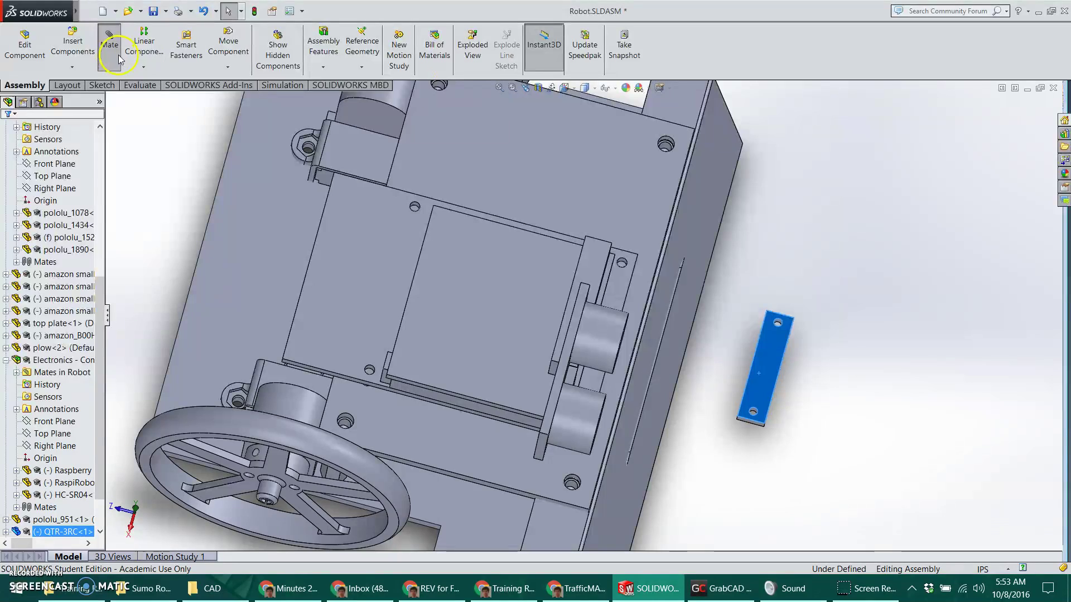
- Mate the sensor board's selected upper face coincident with the underside face of the plow's bottom flange
key("Down")
key("Down")
key("Down")
key("Down")
key("Down")
key("Down")
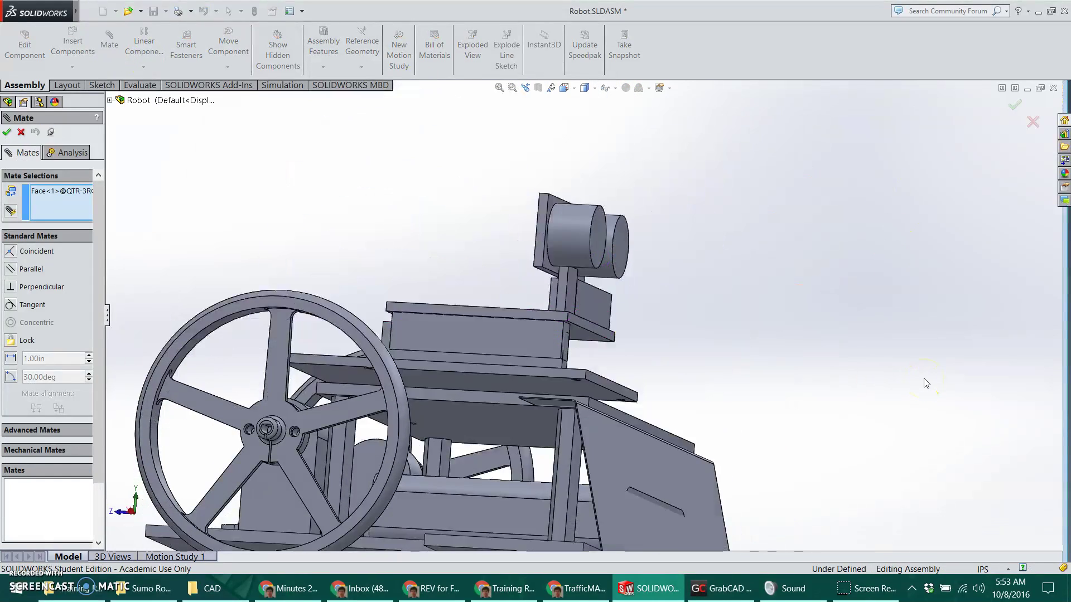
key("ctrl+Up")
key("ctrl+Up")
key("ctrl+Up")
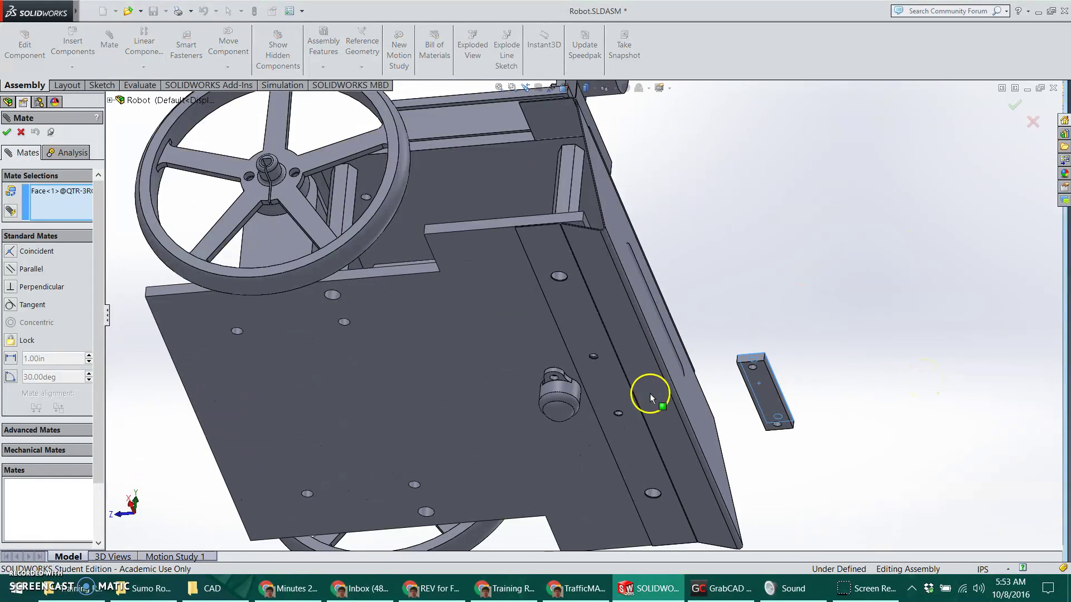
left_click(601, 378)
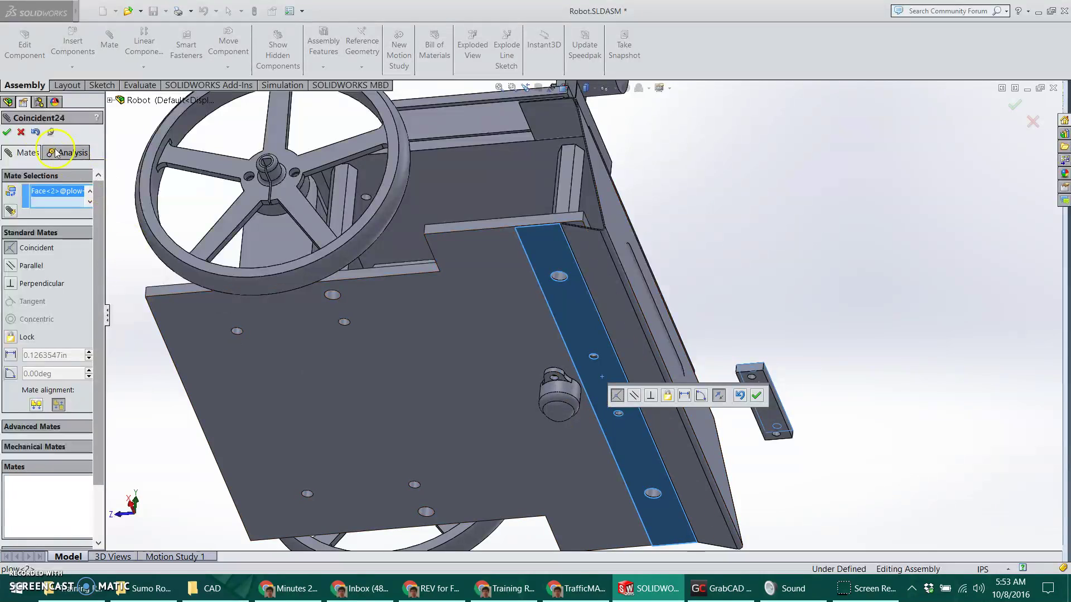
left_click(7, 131)
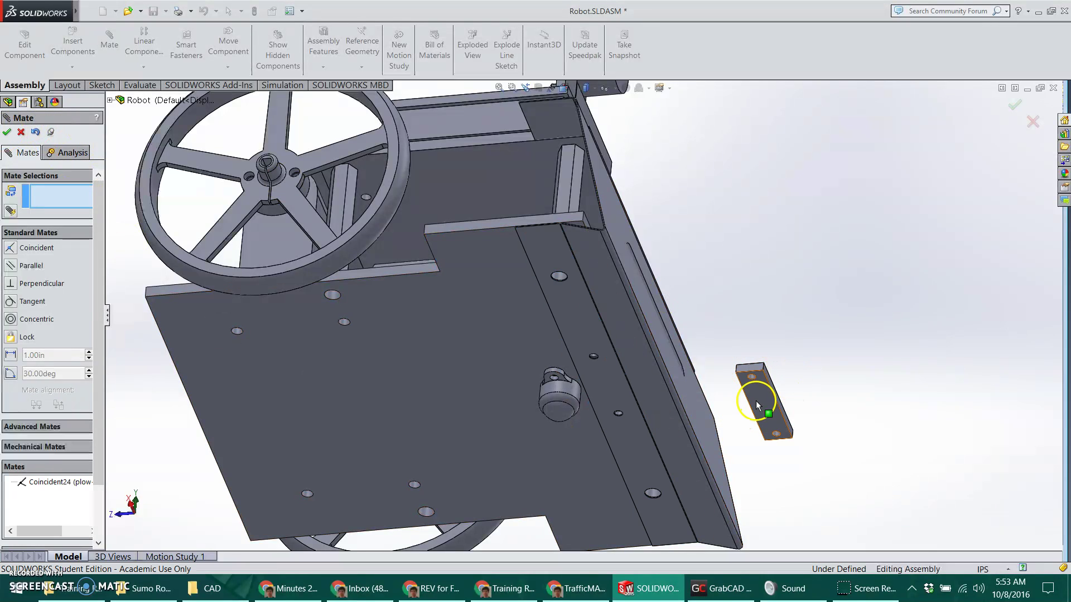
- Mate one mounting hole of the QTR-3RC board concentric with the matching small hole in the plow's bottom flange
scroll(759, 410, "down", 3)
middle_click_drag(885, 424, 885, 313, "ctrl")
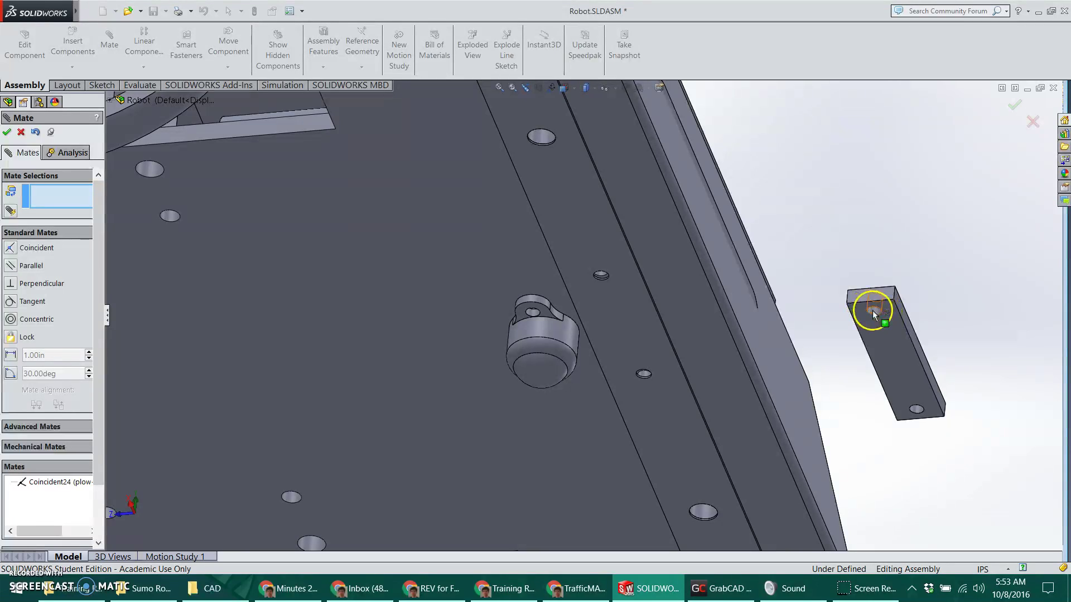
left_click(872, 311)
left_click(607, 284)
left_click(9, 192)
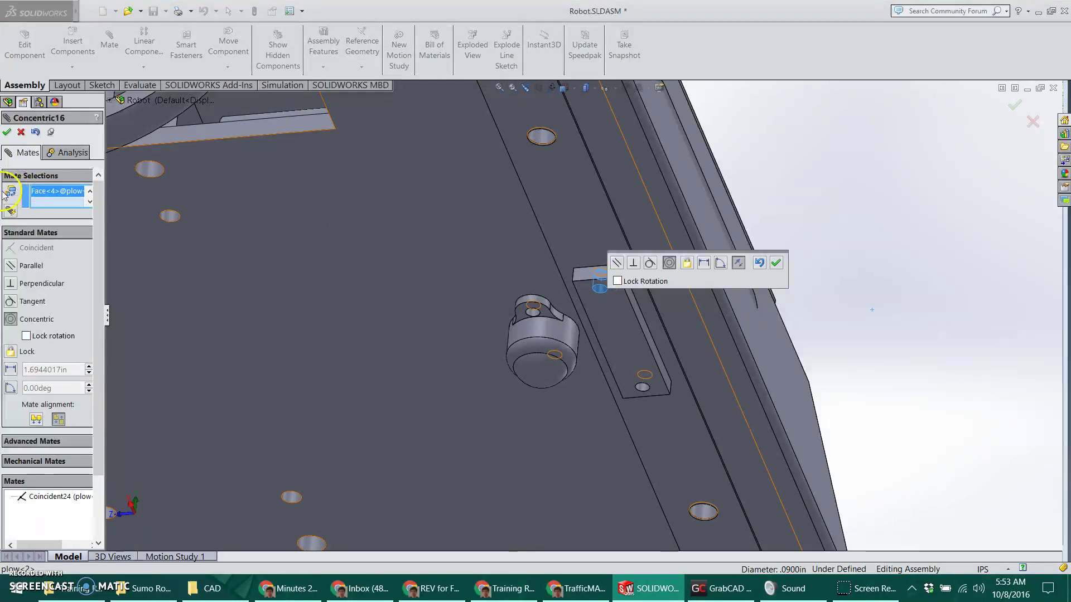
left_click(8, 133)
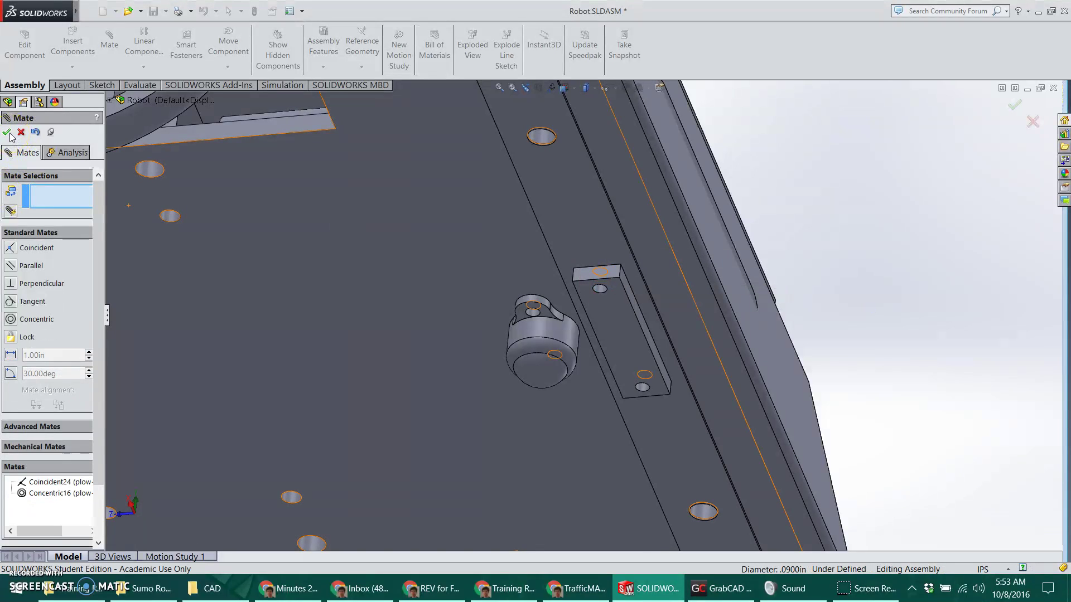
- Mate the sensor board's other mounting hole concentric with the remaining small hole in the plow flange, and finish mating
key("Up")
key("Up")
key("Up")
key("Up")
key("Down")
key("Down")
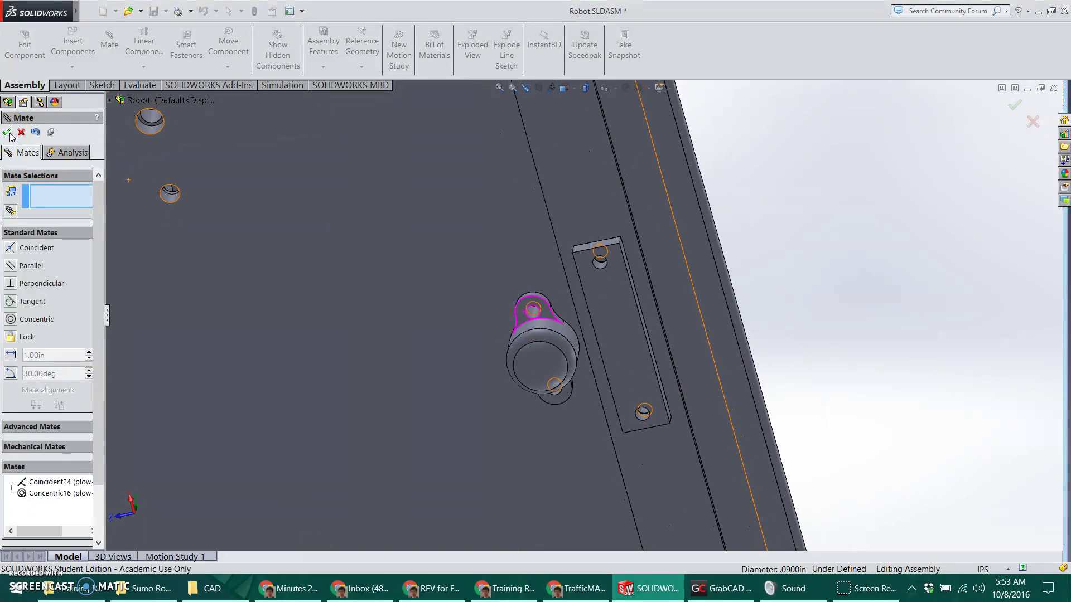
left_click(643, 412)
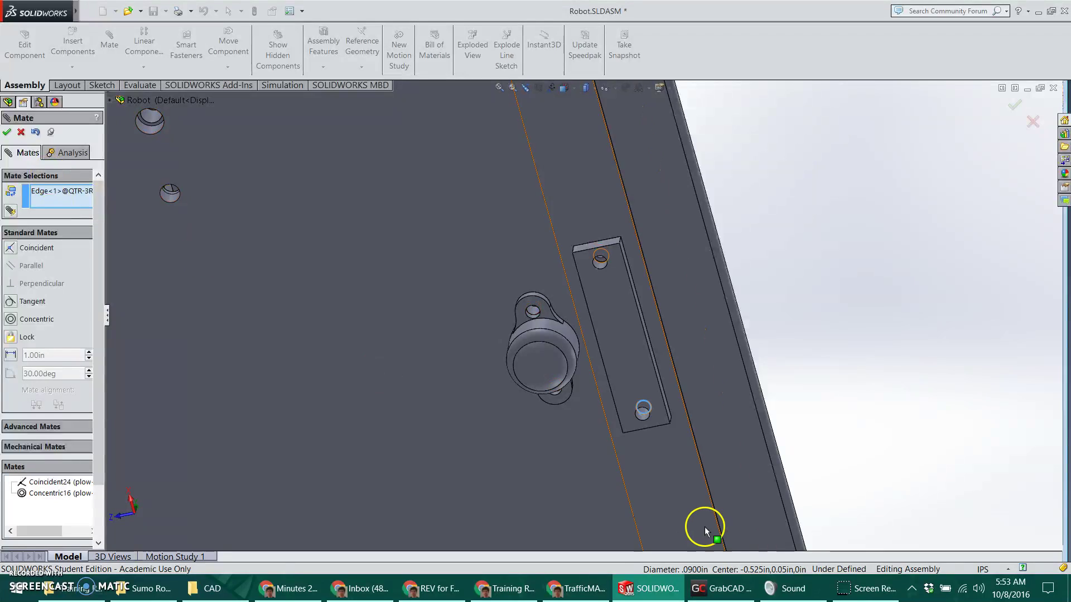
left_click(642, 414)
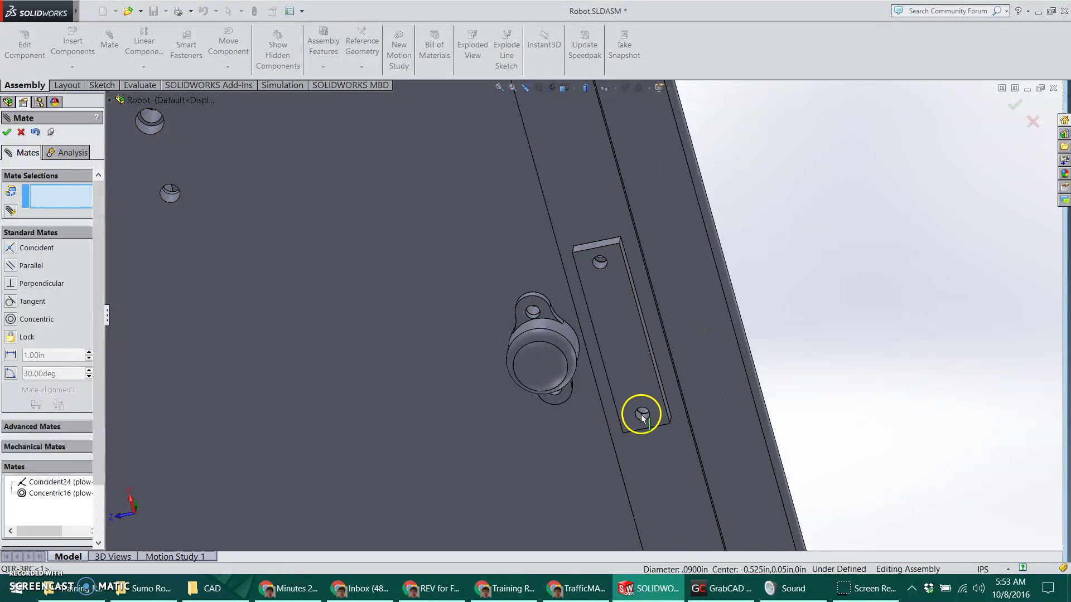
left_click(643, 416)
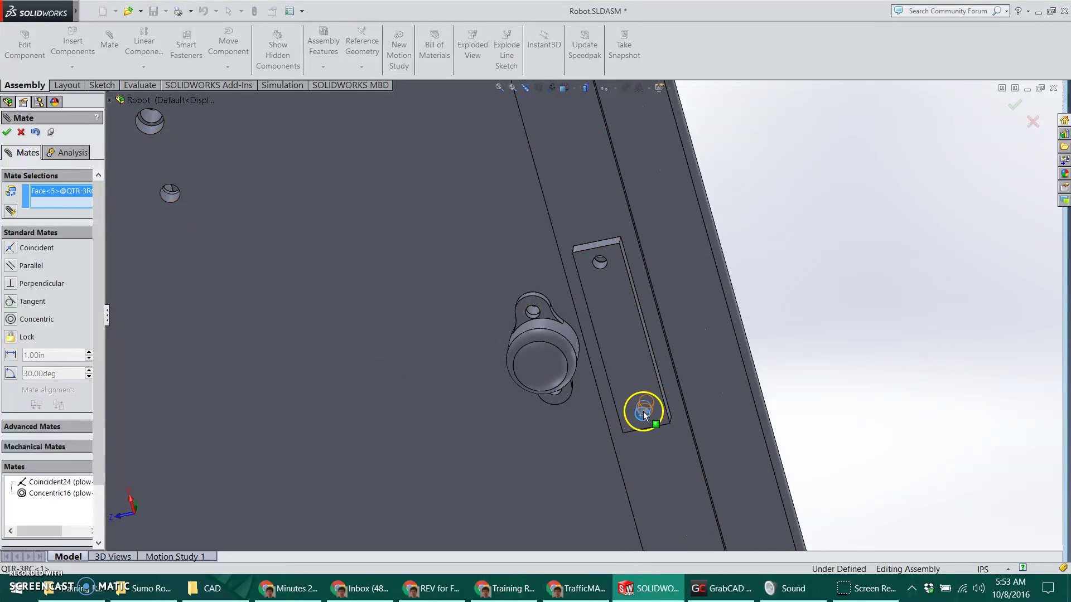
left_click(645, 417)
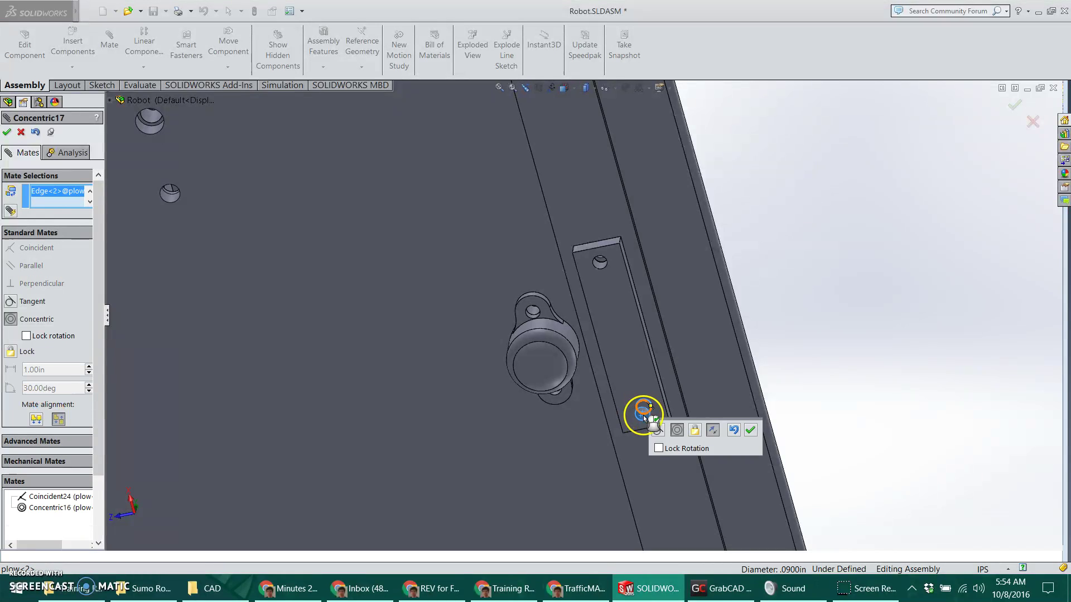
left_click(7, 133)
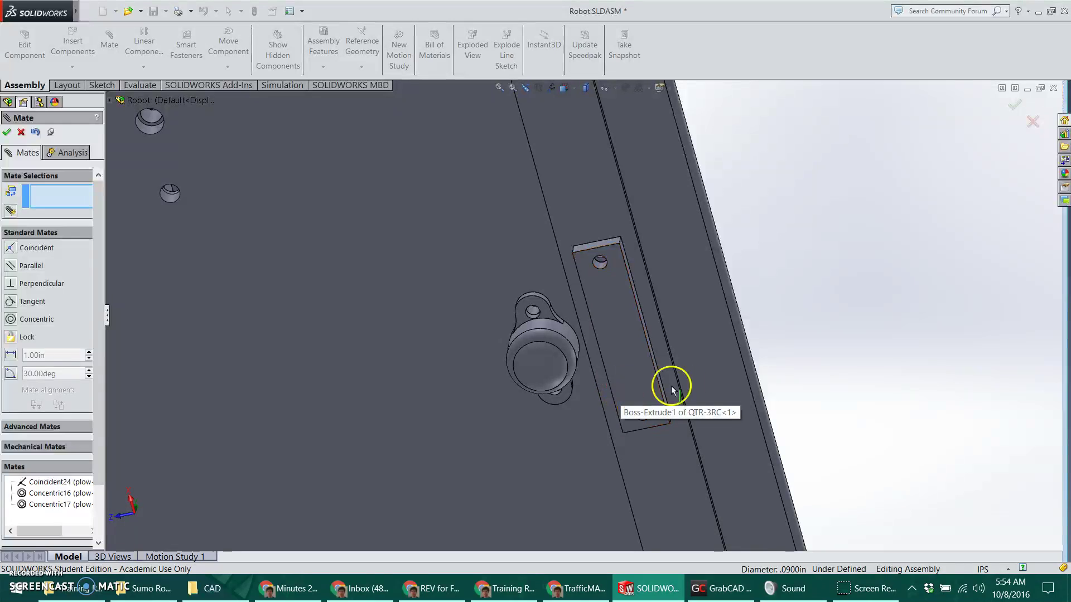
key("Escape")
- Try to move the QTR-3RC sensor board to test whether its mates hold it in place
left_click_drag(627, 381, 721, 357)
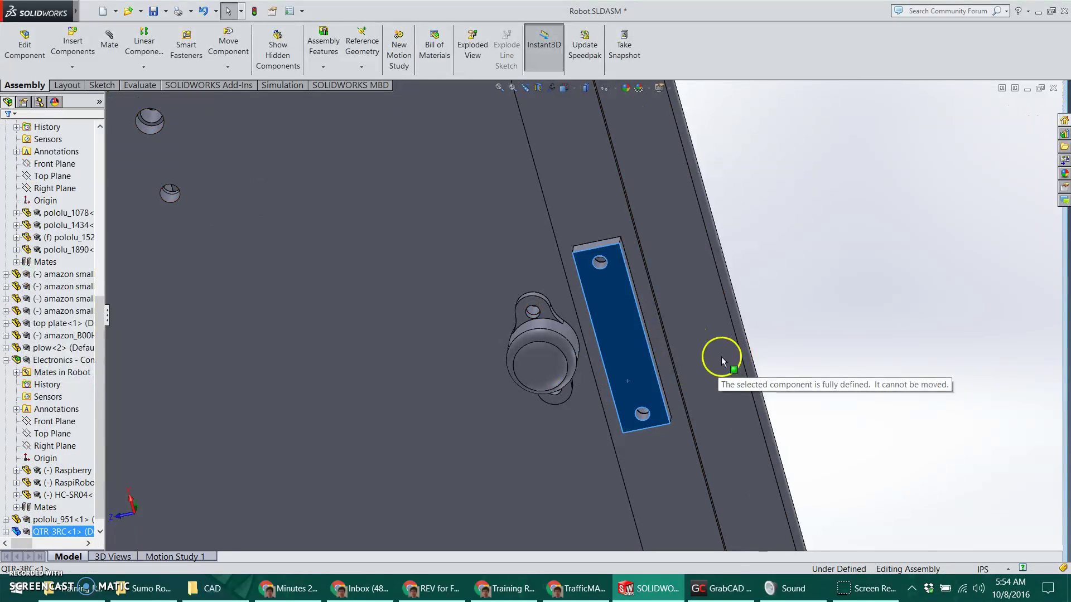
left_click(969, 282)
- Examine the assembled robot from the side, front, underside and rear, including the battery between the plates
key("ctrl+7")
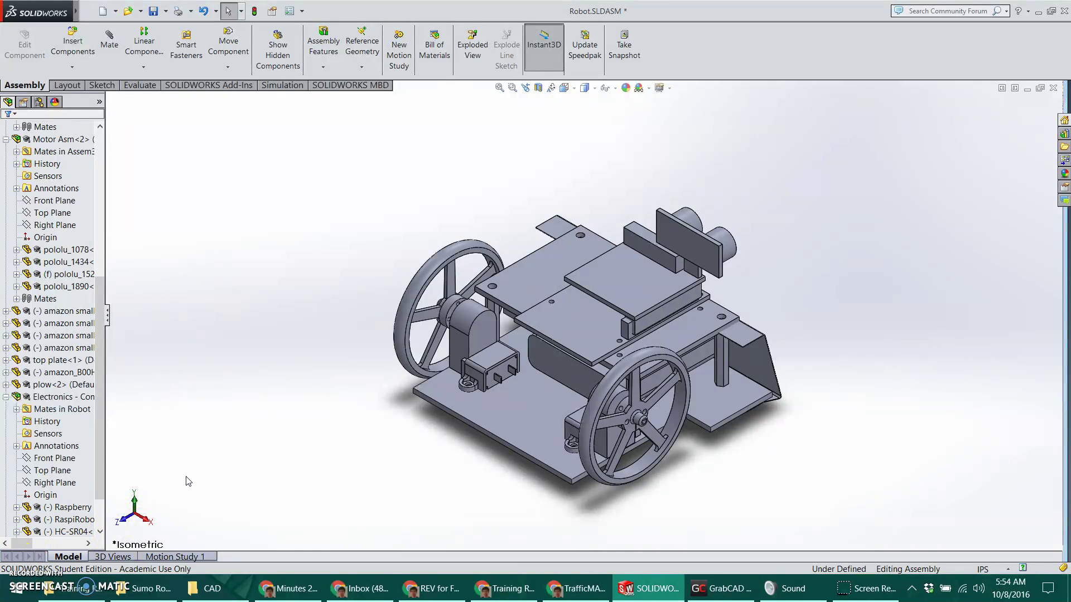
key("Left")
key("Left")
key("Left")
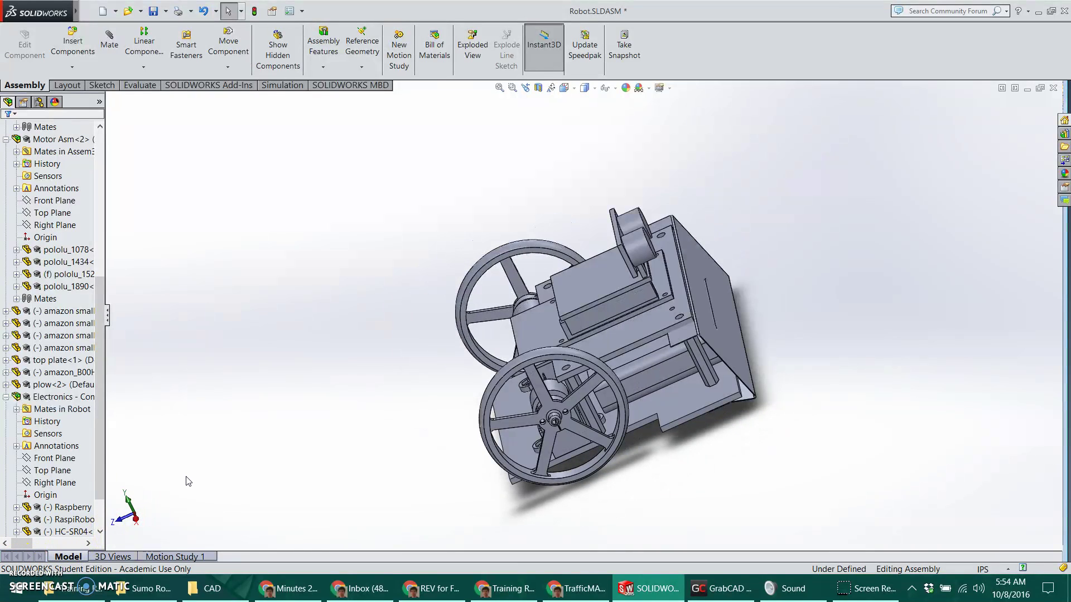
key("Left")
key("Left")
key("Left")
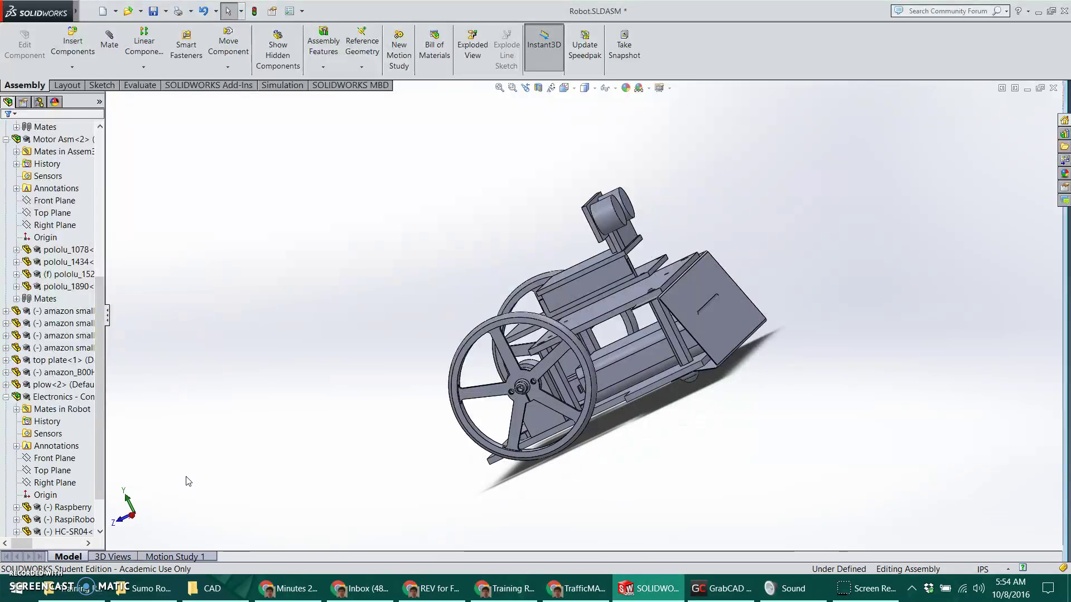
left_click(613, 368)
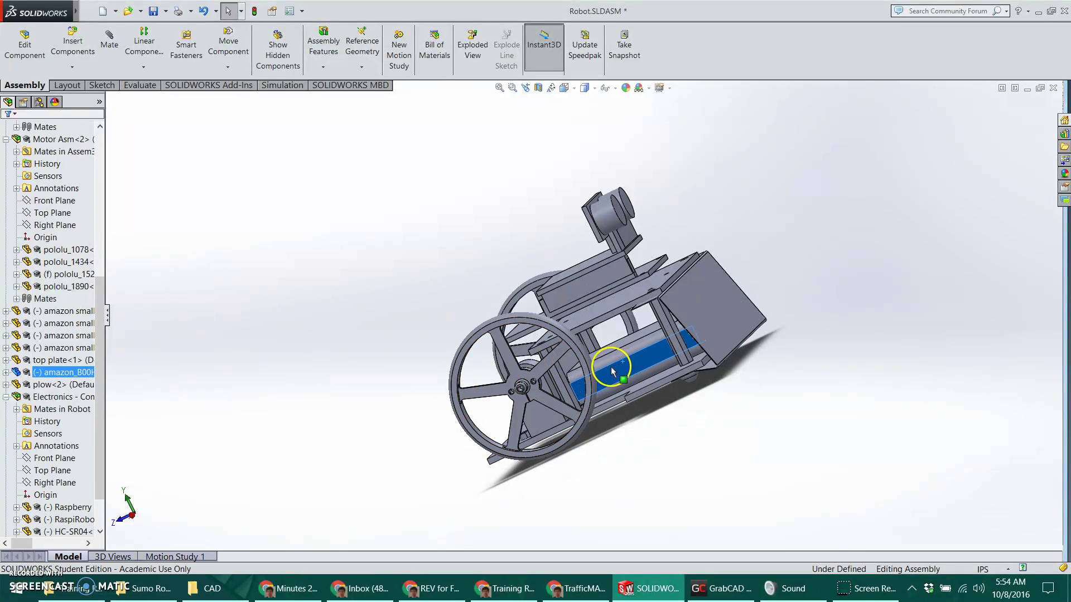
left_click(810, 375)
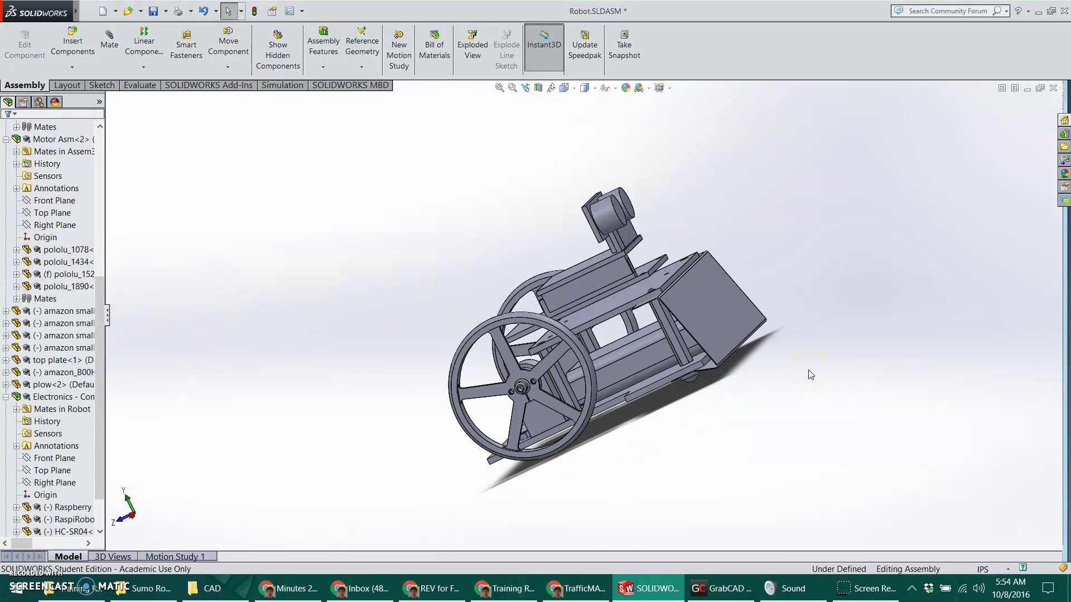
key("alt+Left")
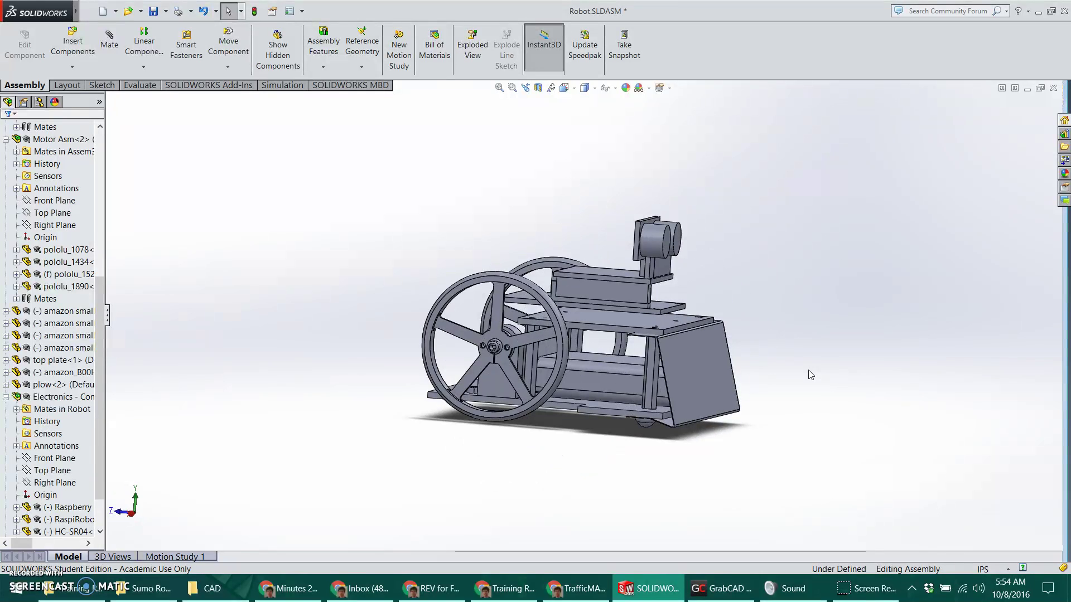
key("ctrl+shift+z")
key("ctrl+shift+z")
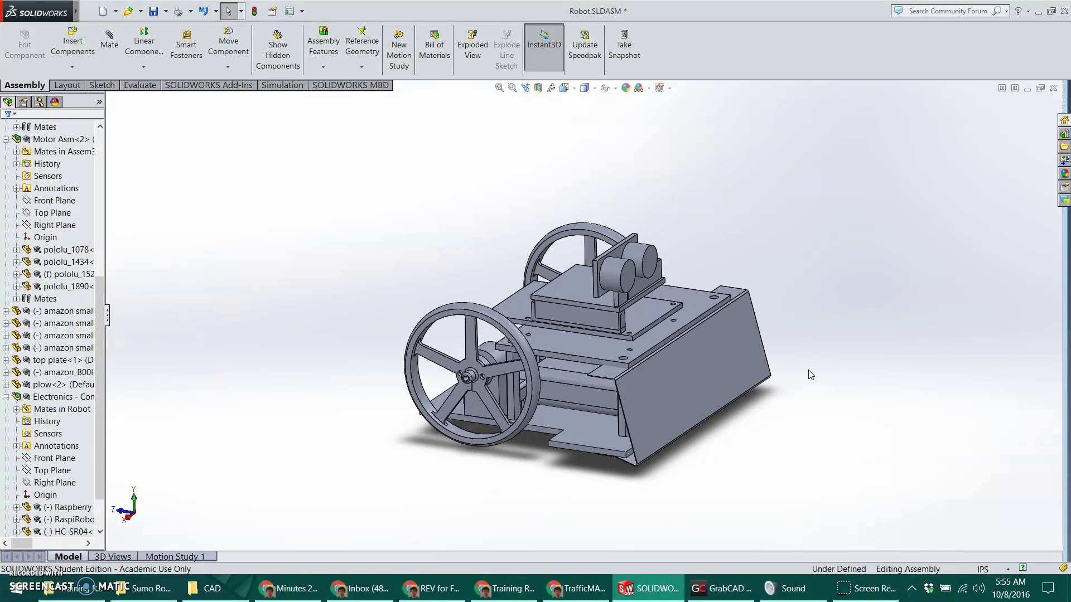
key("Left")
key("Left")
key("Left")
key("Left")
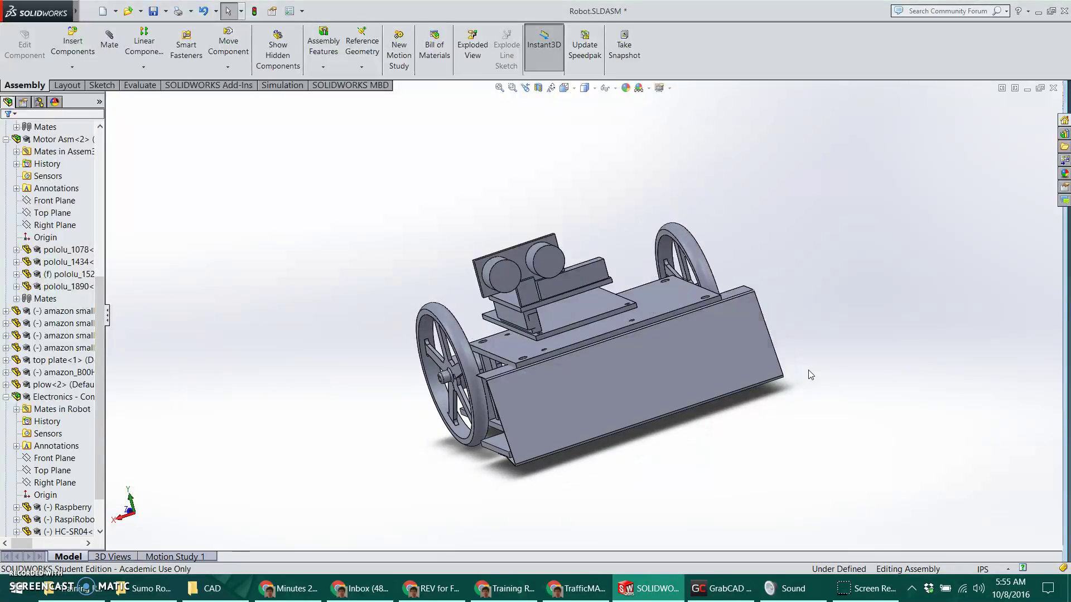
key("Left")
key("Left")
key("Left")
key("Down")
key("Right")
key("Right")
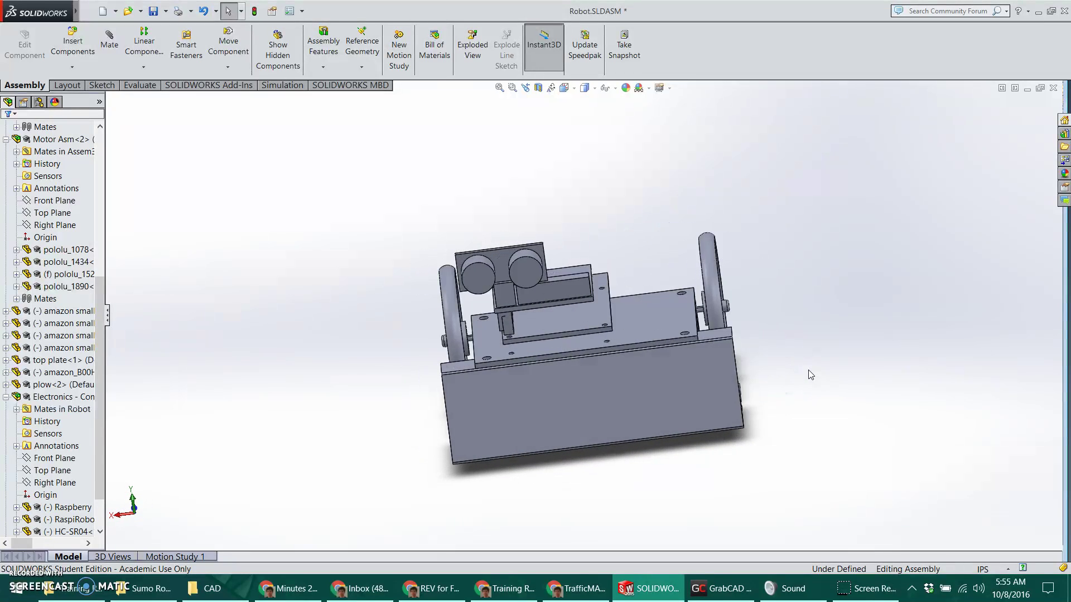
key("Right")
key("Down")
key("Down")
key("Down")
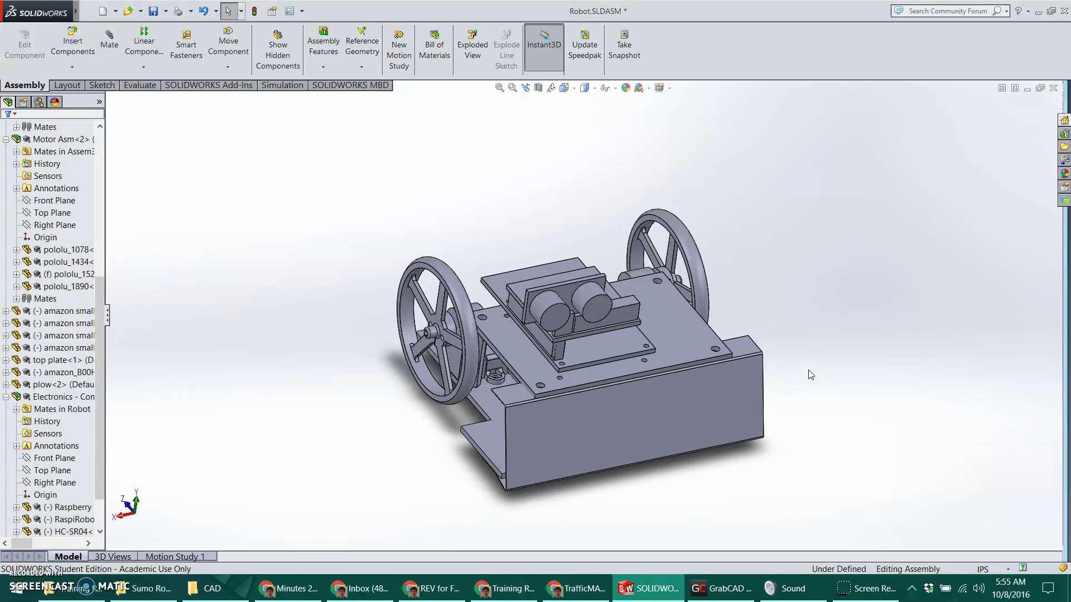
key("Down")
key("Left")
key("Down")
key("Down")
key("Up")
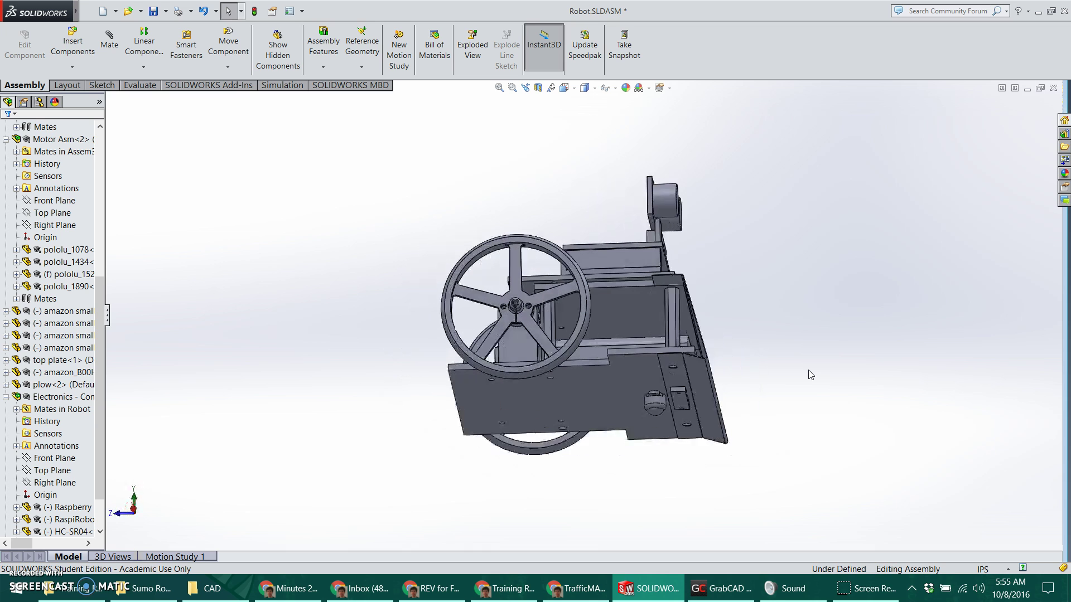
key("Up")
key("Right")
key("Right")
key("Right")
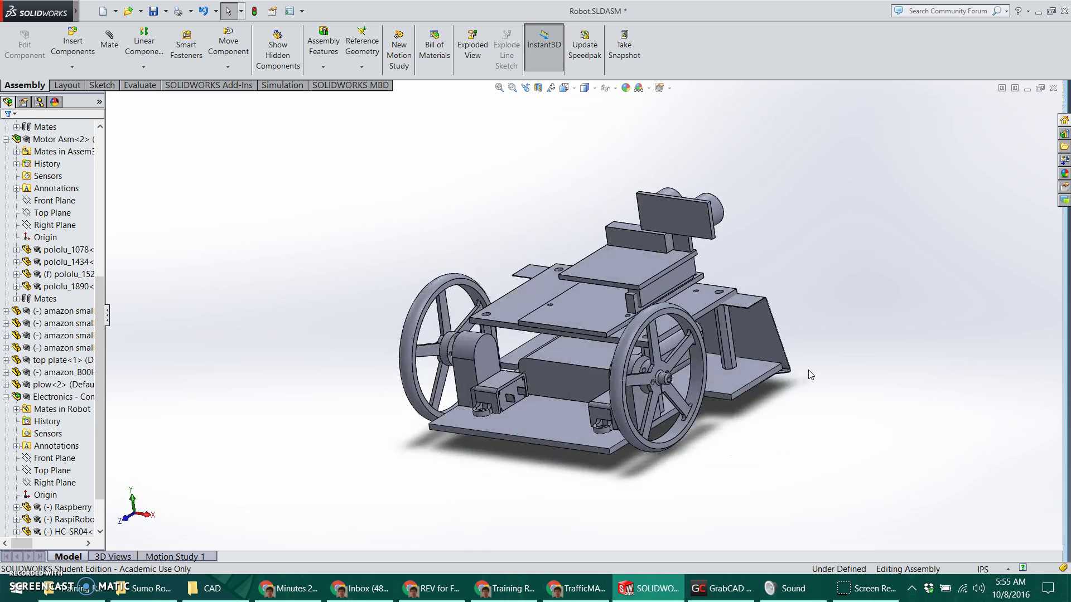
key("Down")
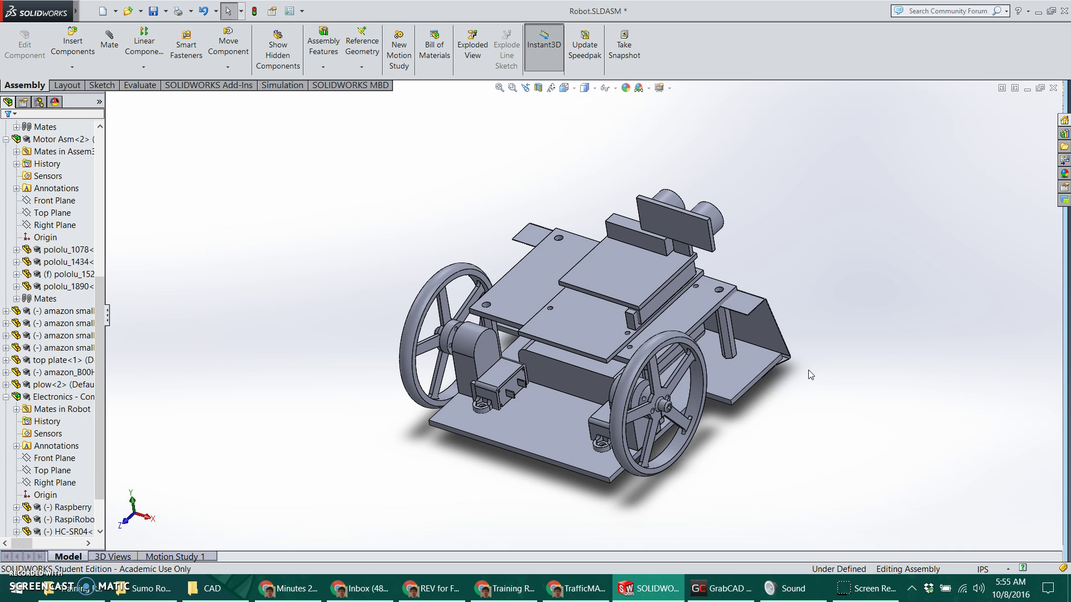
key("Right")
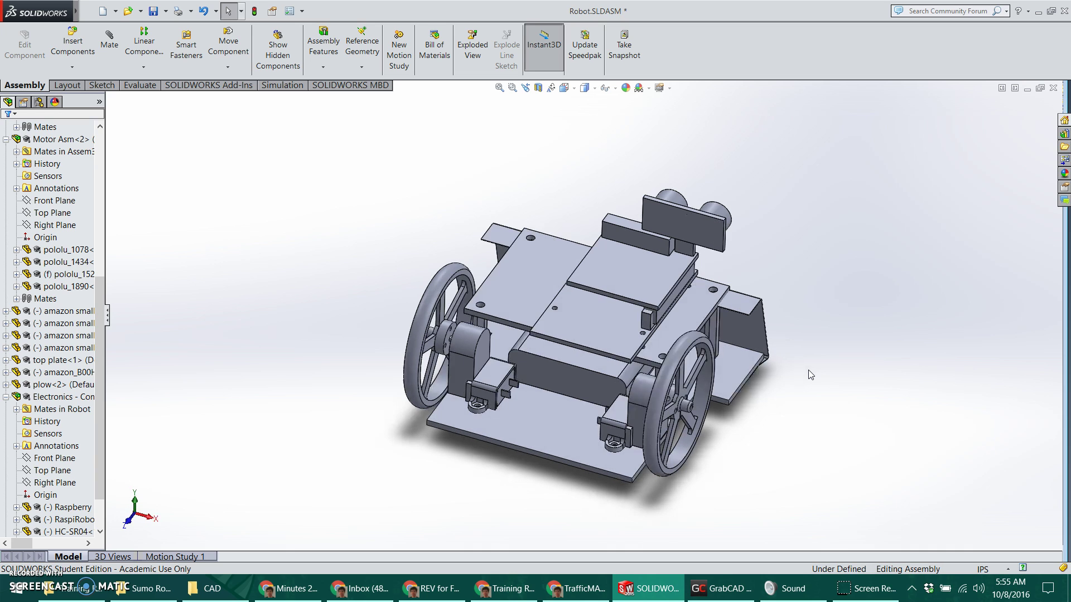
key("Up")
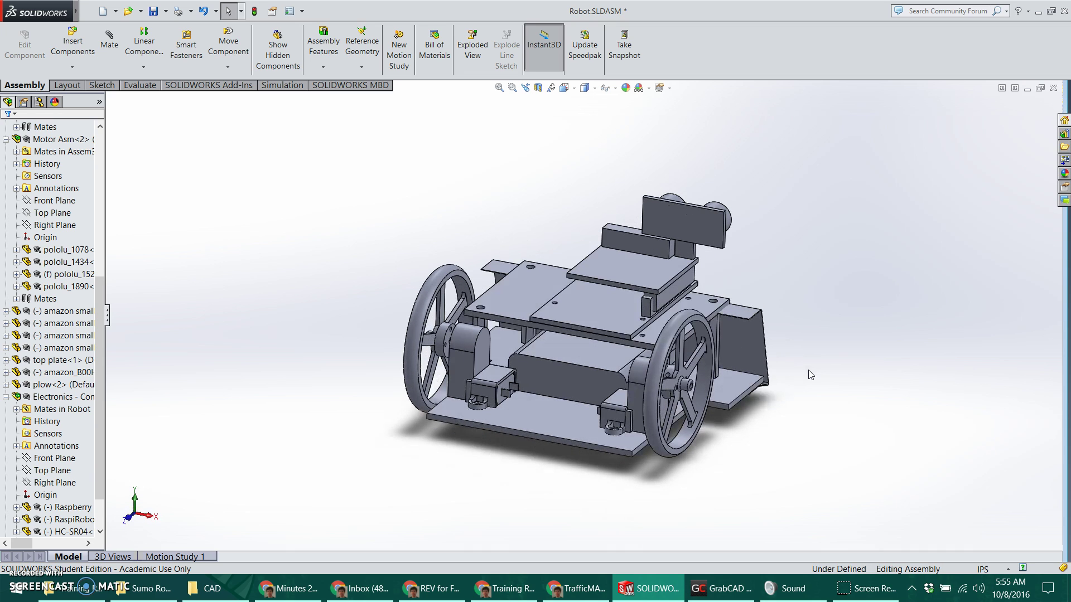
key("Up")
key("Down")
key("Down")
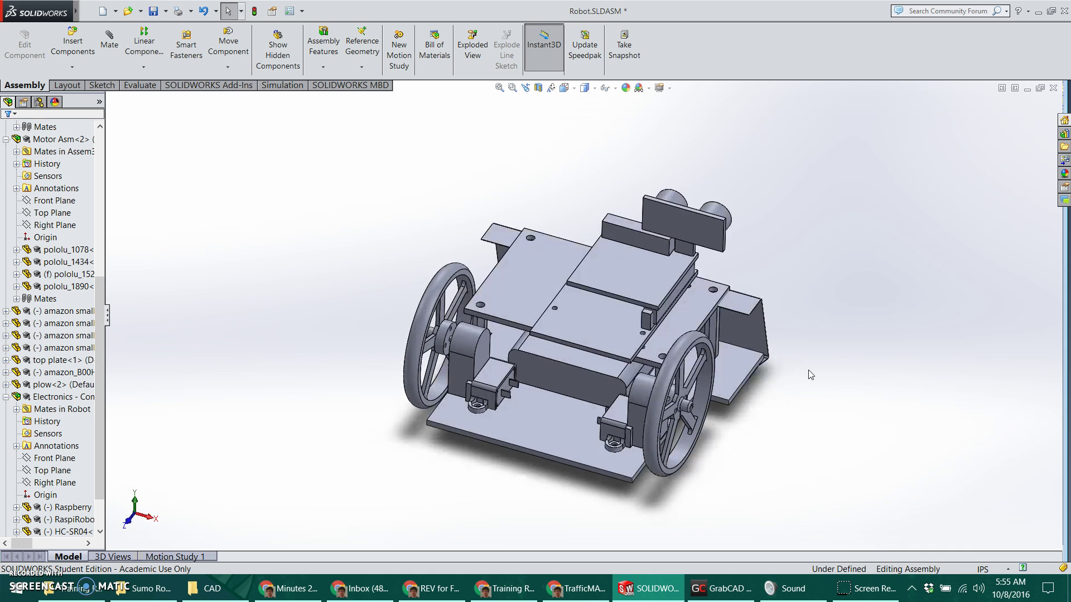
- Save the robot assembly, rebuilding the document first
key("ctrl+s")
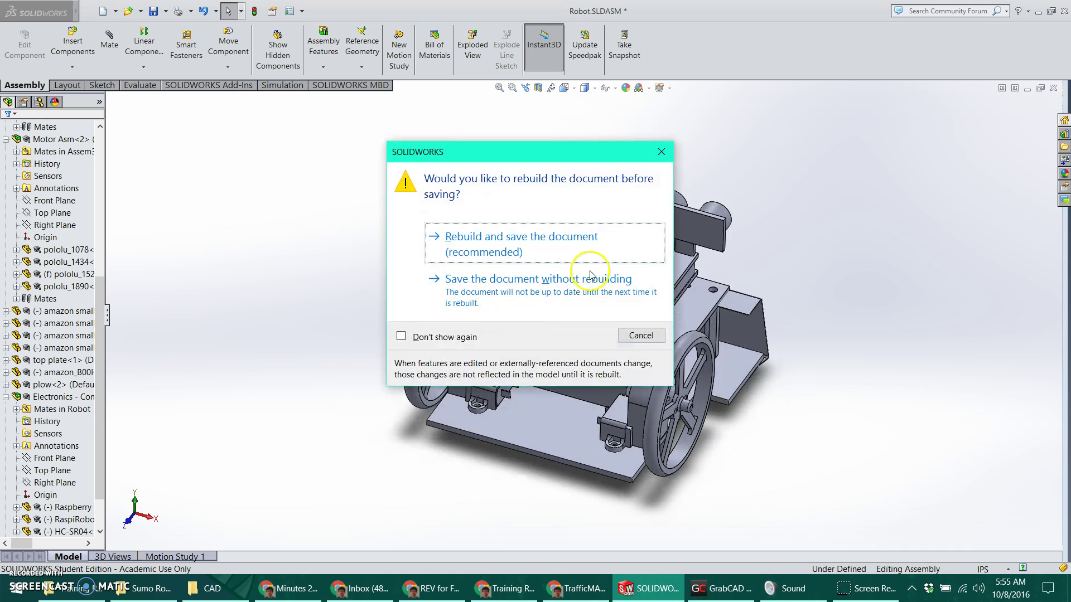
left_click(536, 249)
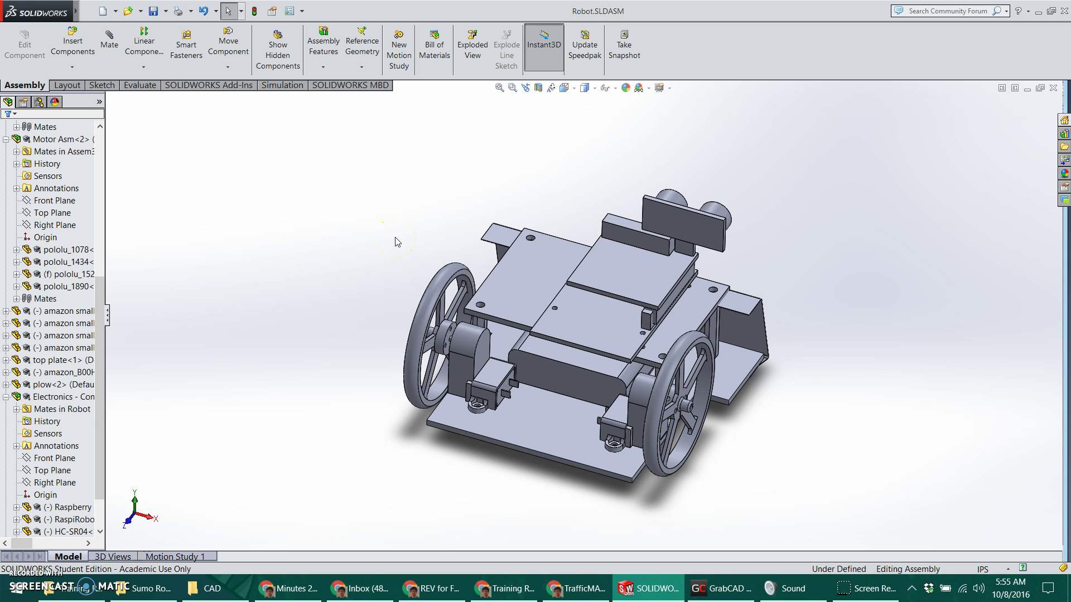
- Examine the saved robot from above, looking over the top plate, electronics, motors and plow
key("Down")
key("Down")
key("Down")
key("Down")
key("Down")
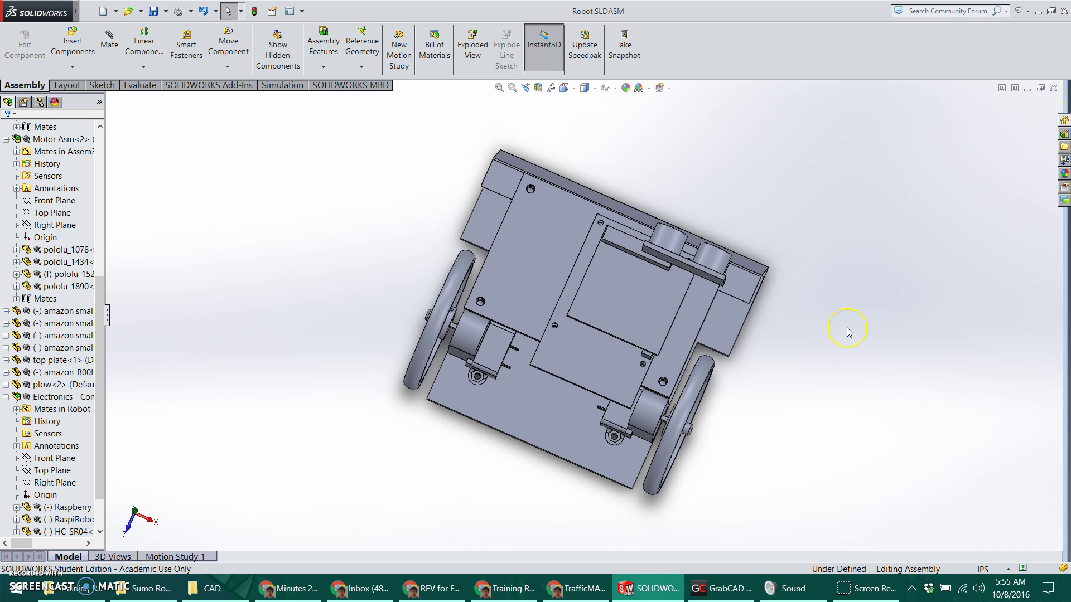
key("Left")
key("Left")
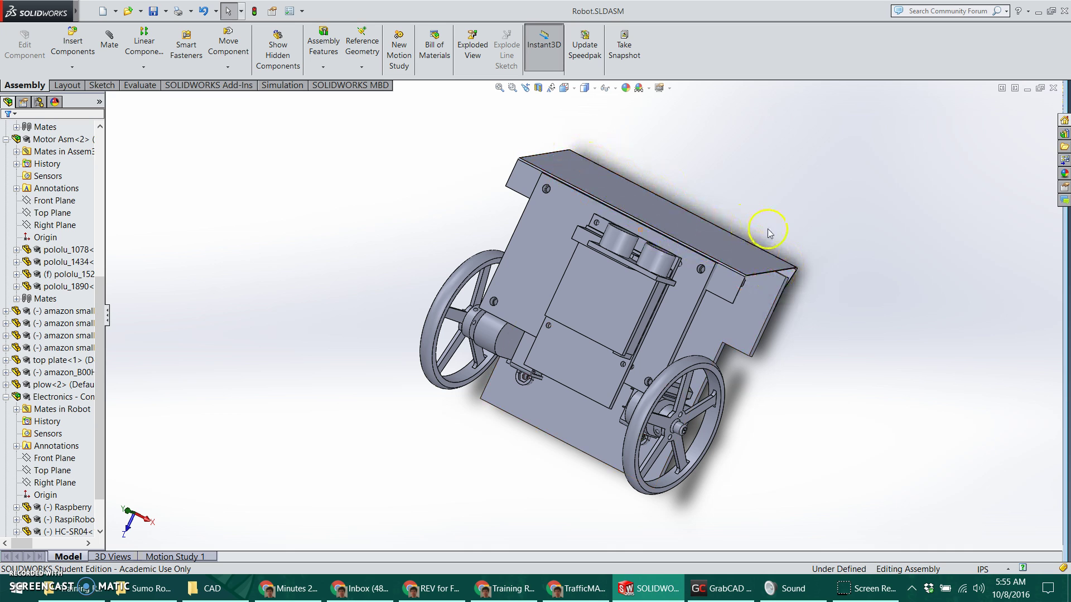
key("Up")
middle_click_drag(544, 454, 534, 490)
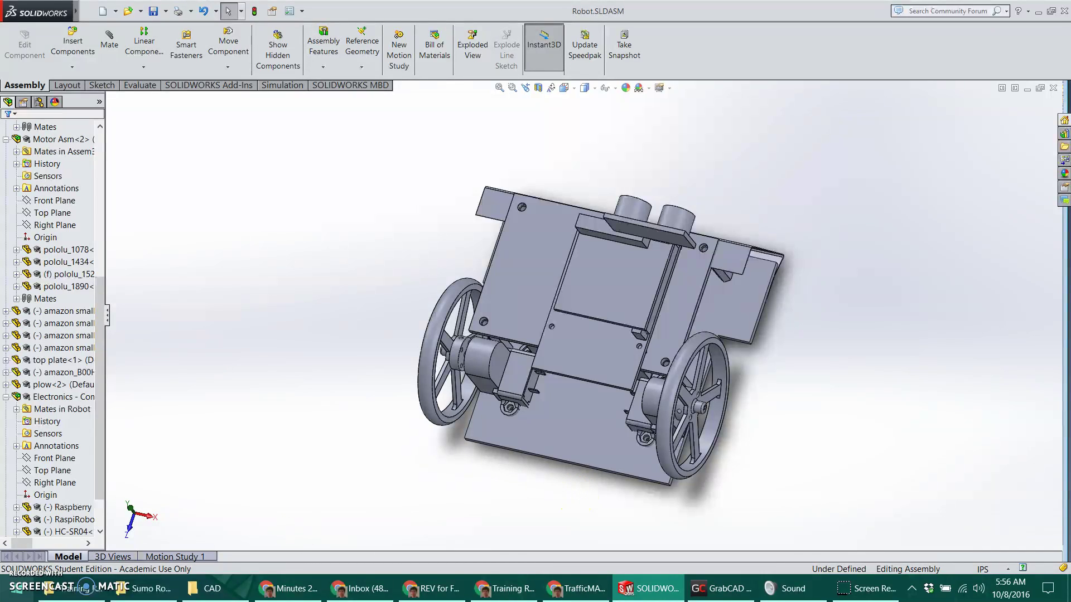
key("ctrl+Tab")
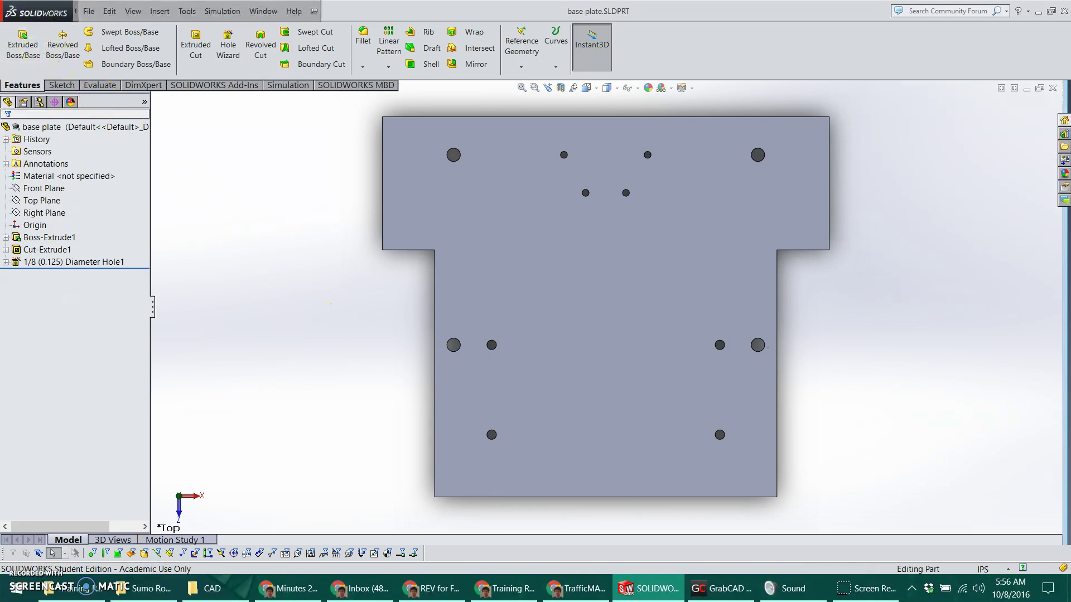
left_click(223, 13)
mouse_move(88, 11)
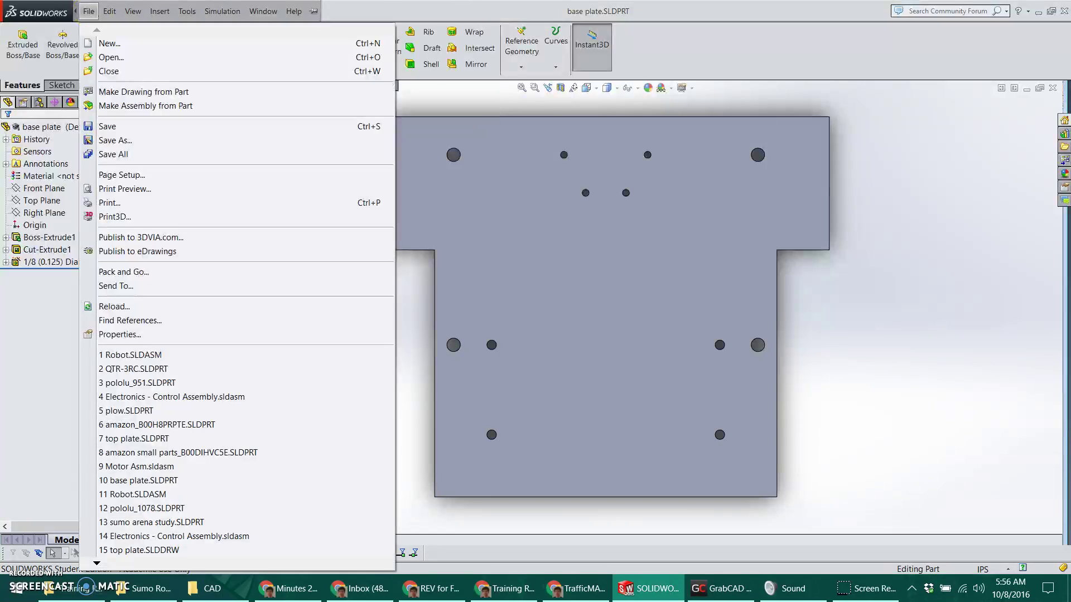
left_click(301, 9)
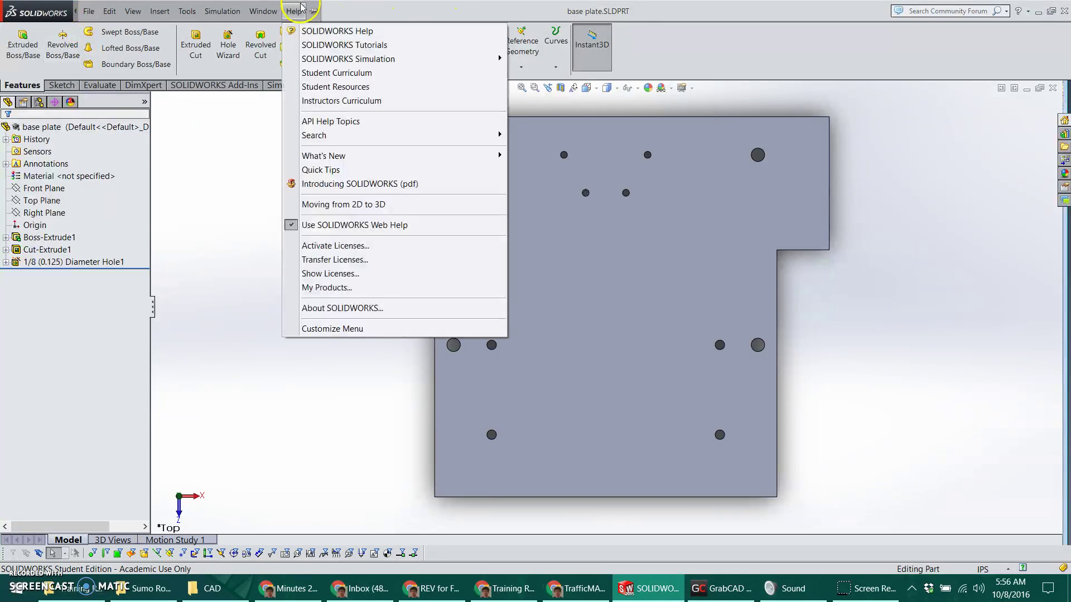
left_click(281, 149)
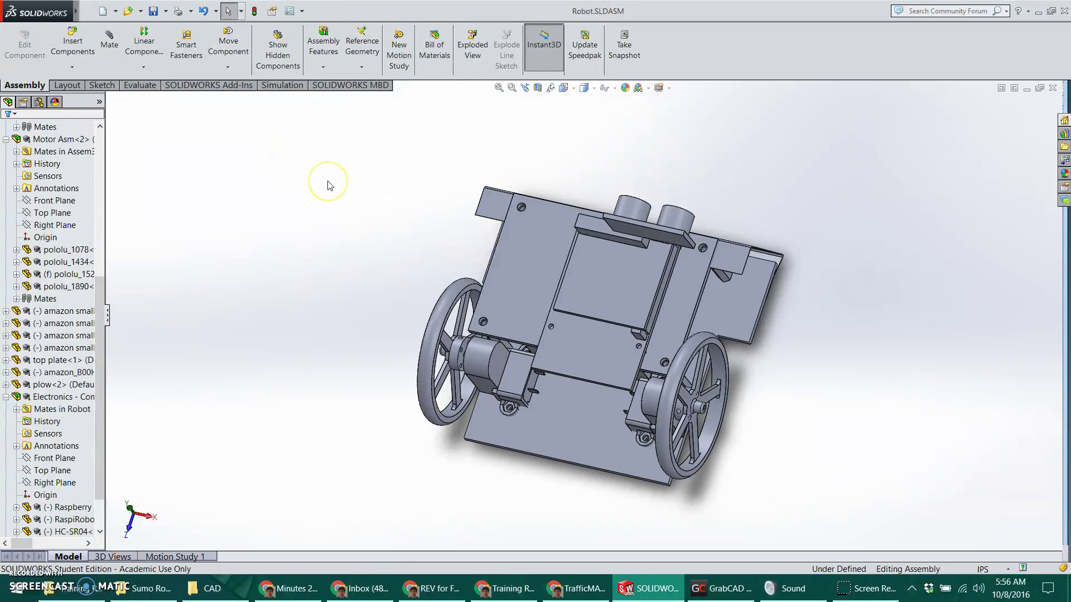
- Switch to the base plate part and open Sketch1 of its Boss-Extrude1 feature for editing
key("ctrl+Tab")
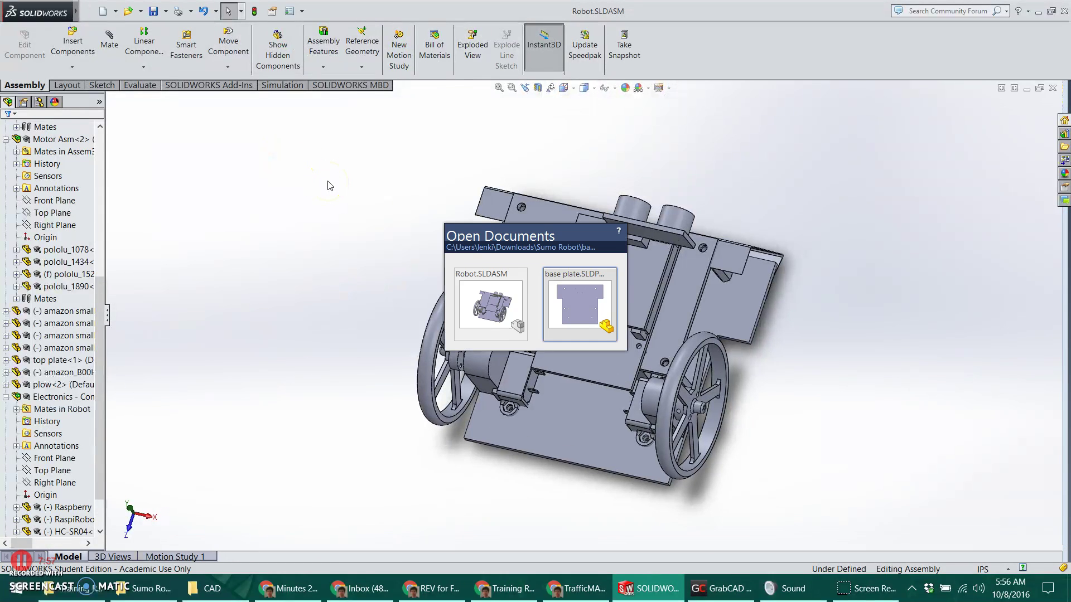
key("ctrl+Tab")
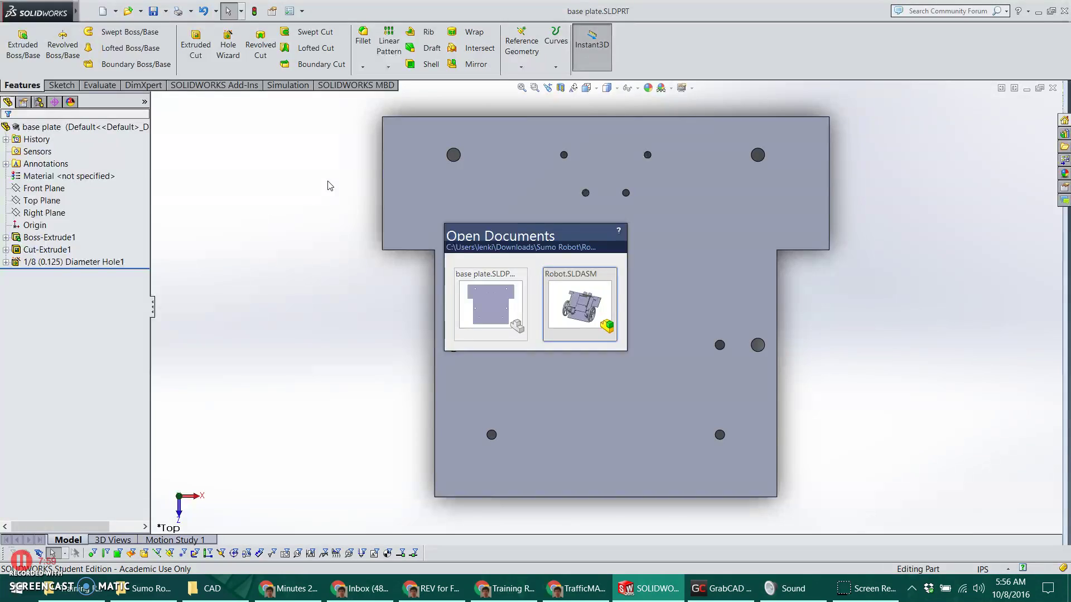
key("ctrl+Tab")
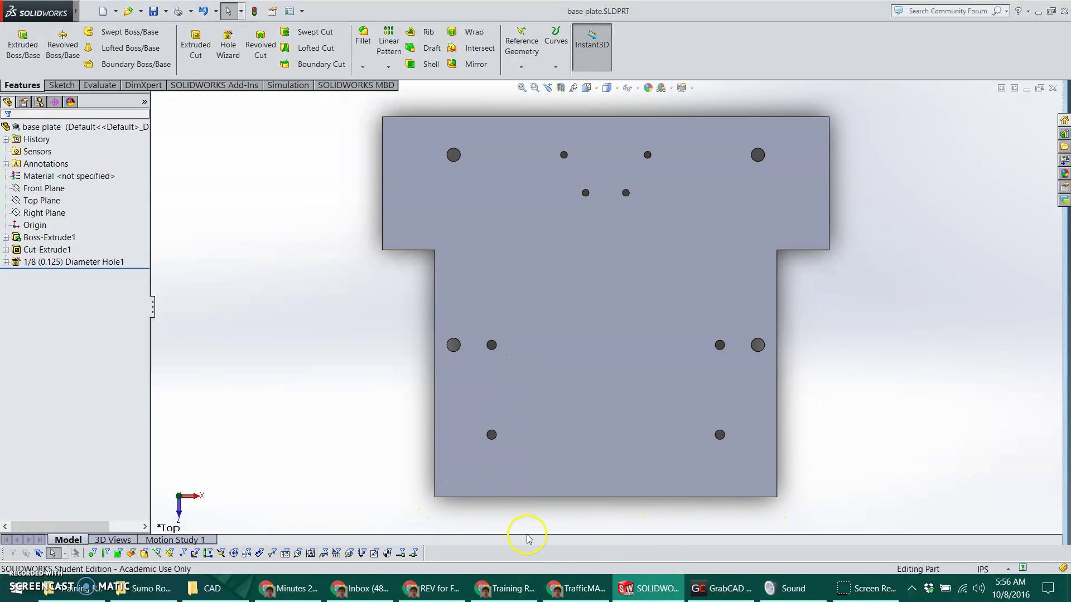
left_click(6, 238)
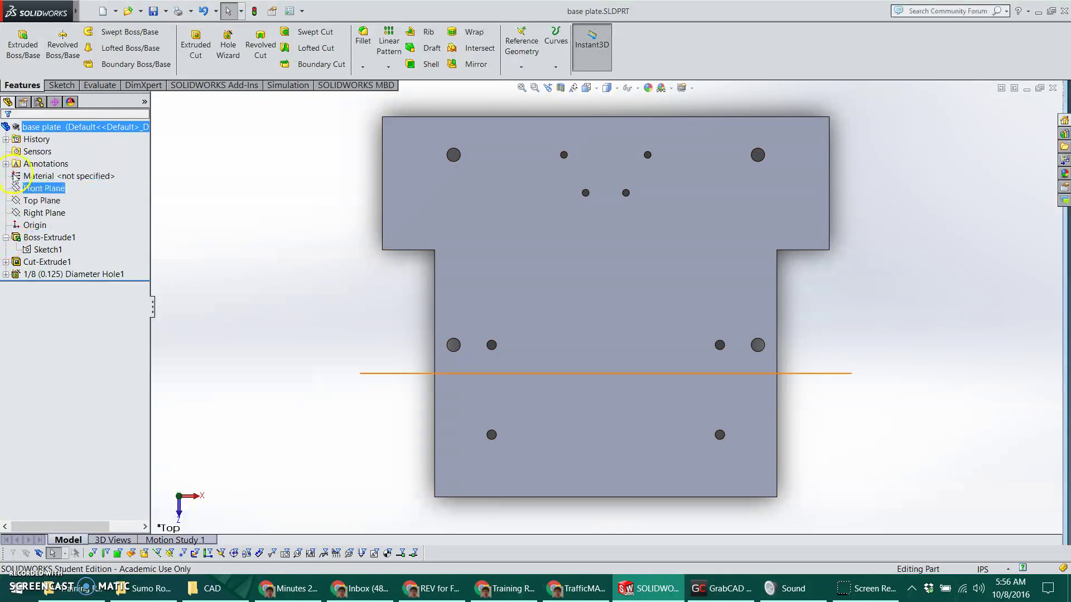
left_click(47, 240)
left_click(45, 240)
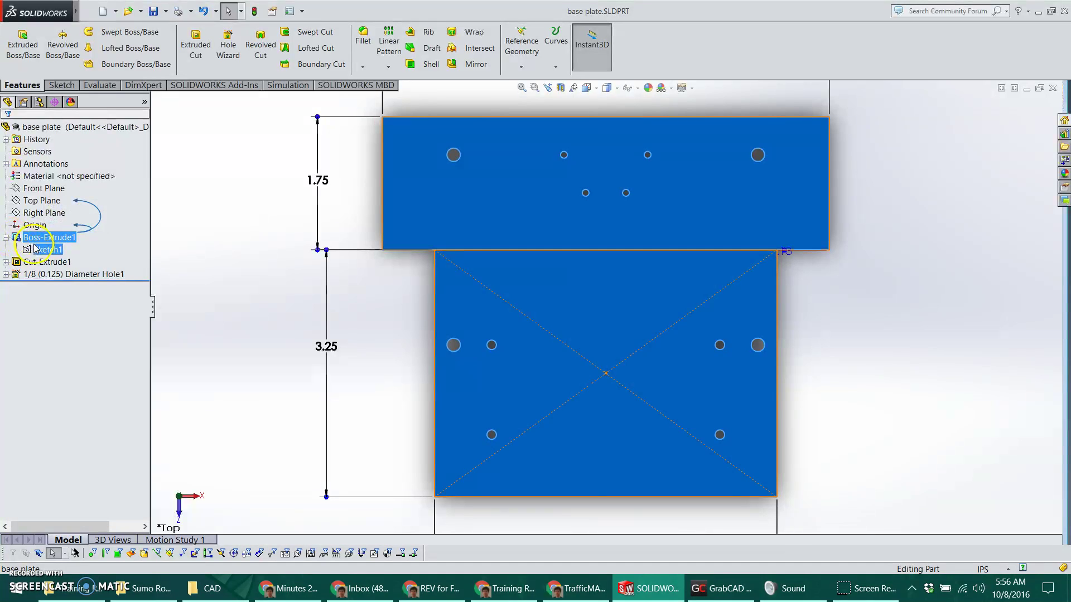
left_click(33, 251)
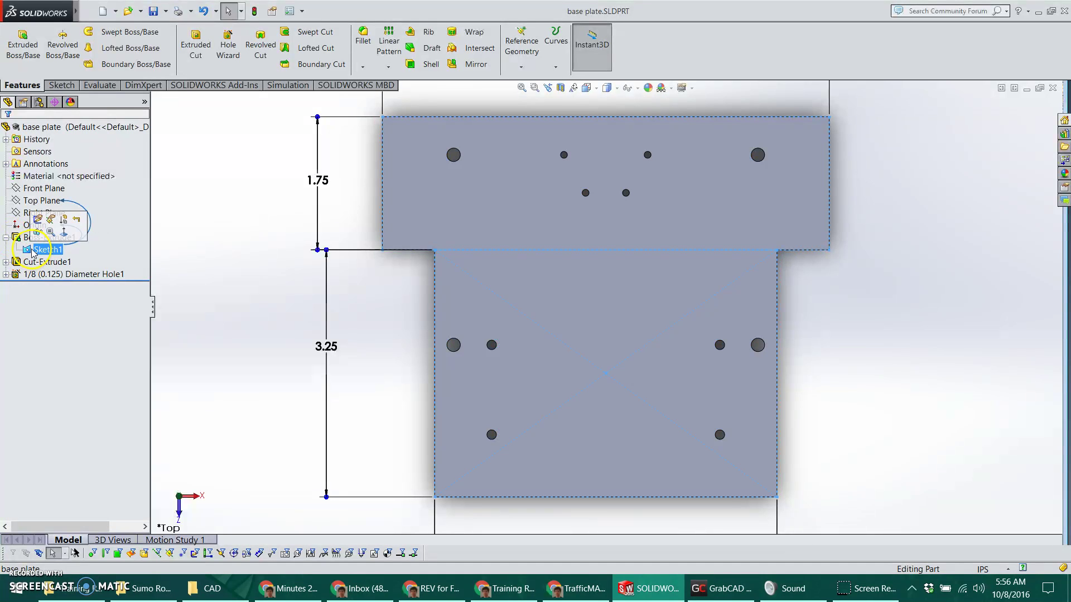
left_click(38, 220)
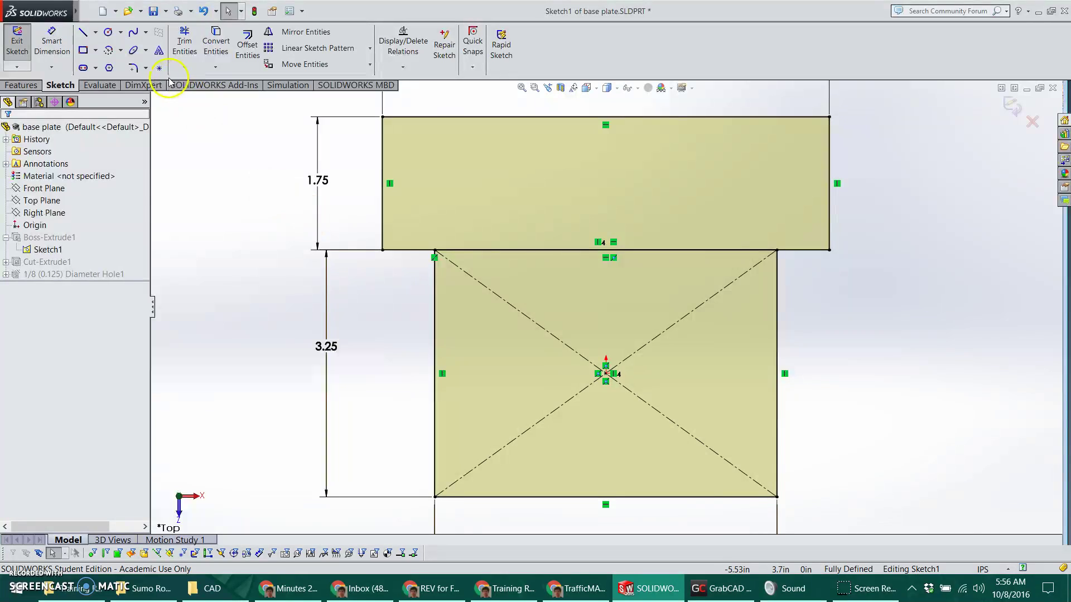
- Sketch a three-point arc with a radius of about 7 in between the plate's two lower corners, bulging outward from the edge
left_click(121, 50)
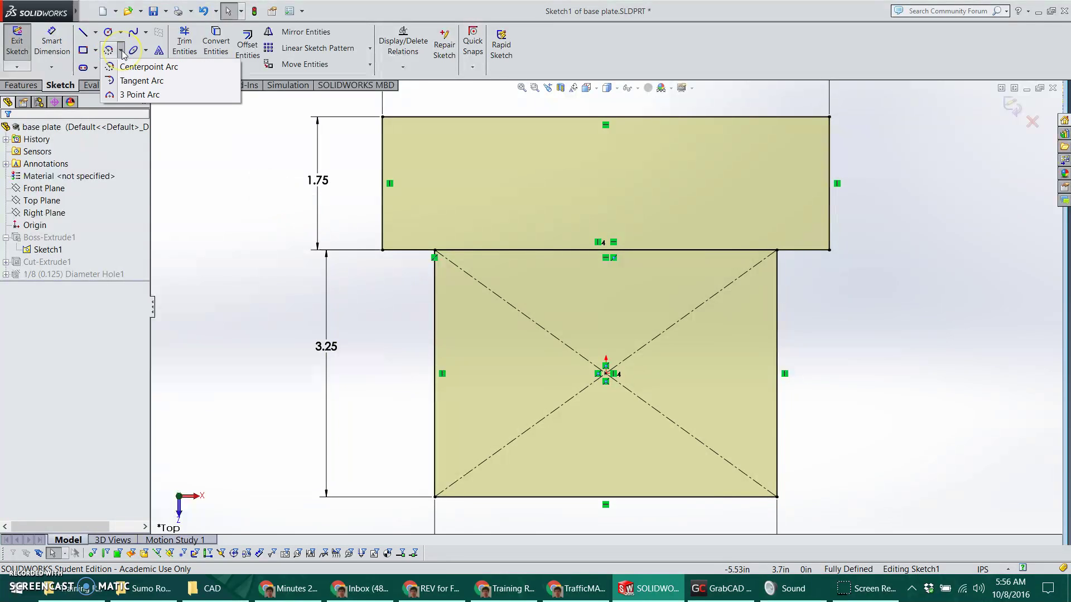
left_click(122, 51)
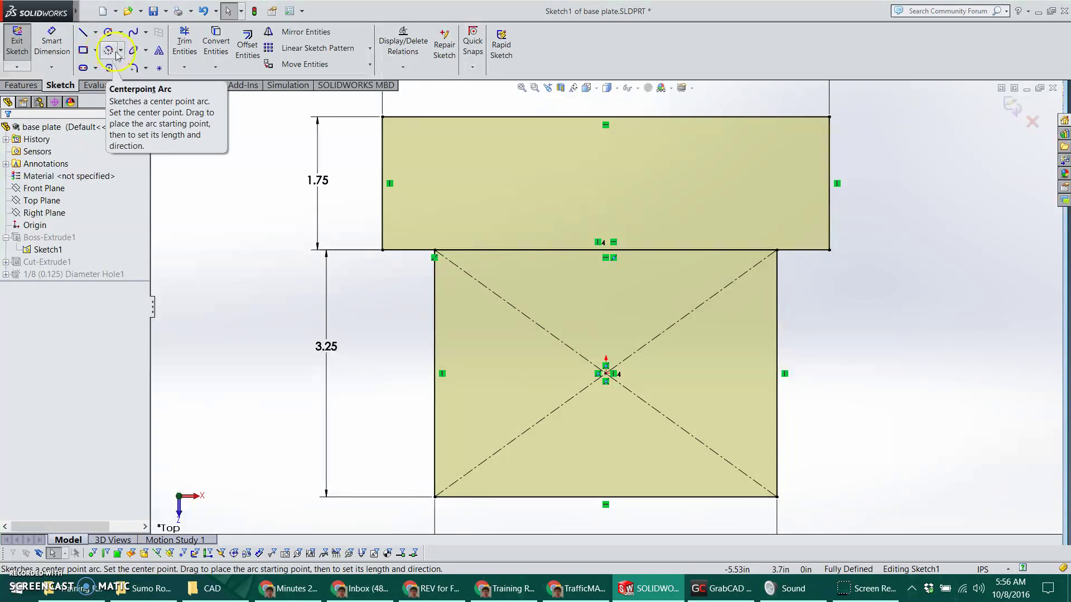
left_click(121, 51)
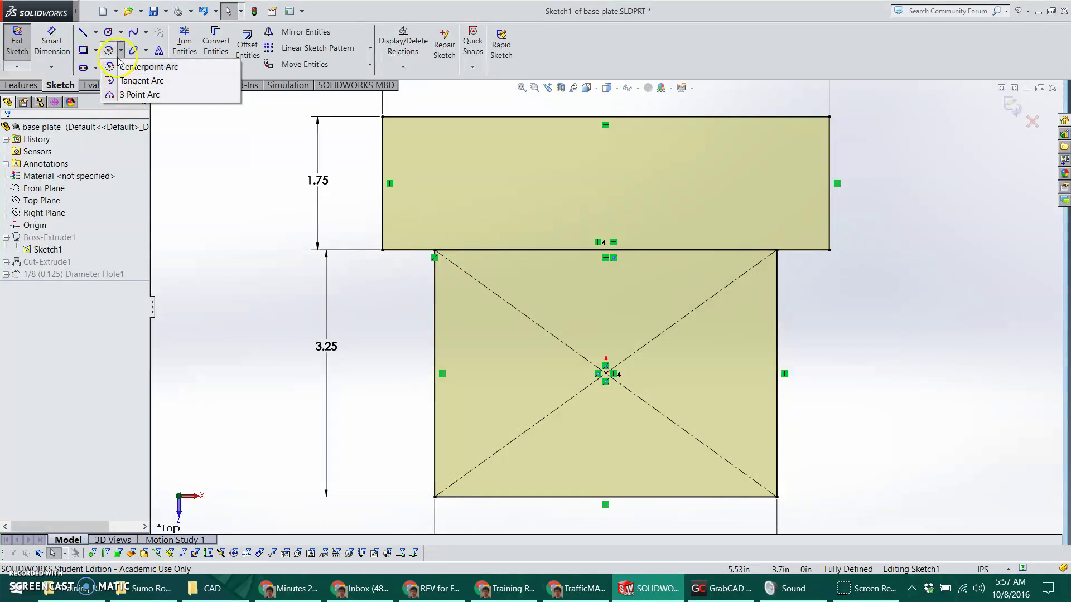
left_click(126, 96)
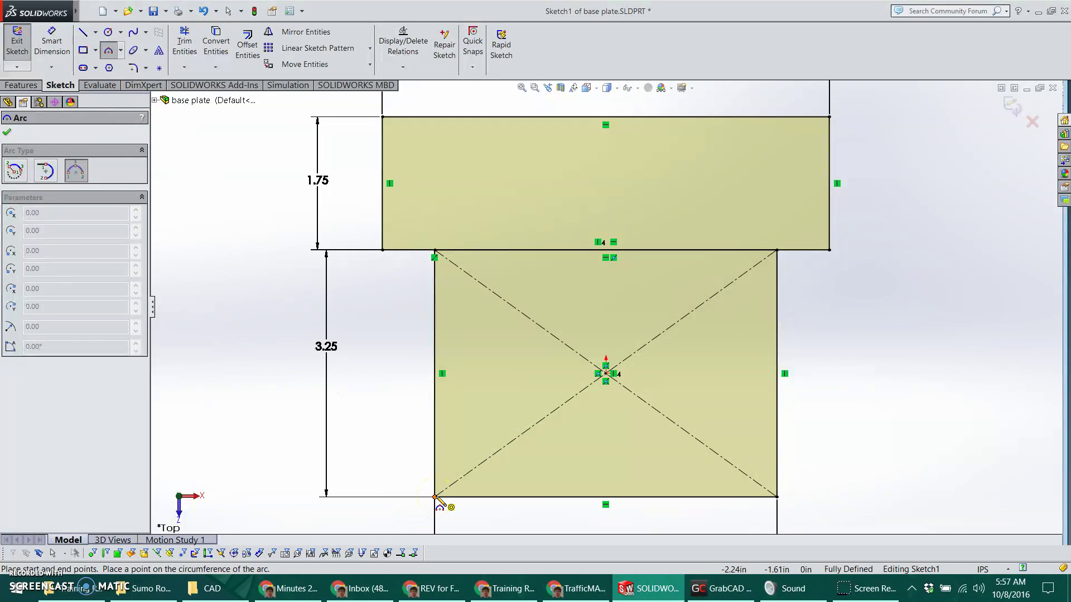
left_click(434, 497)
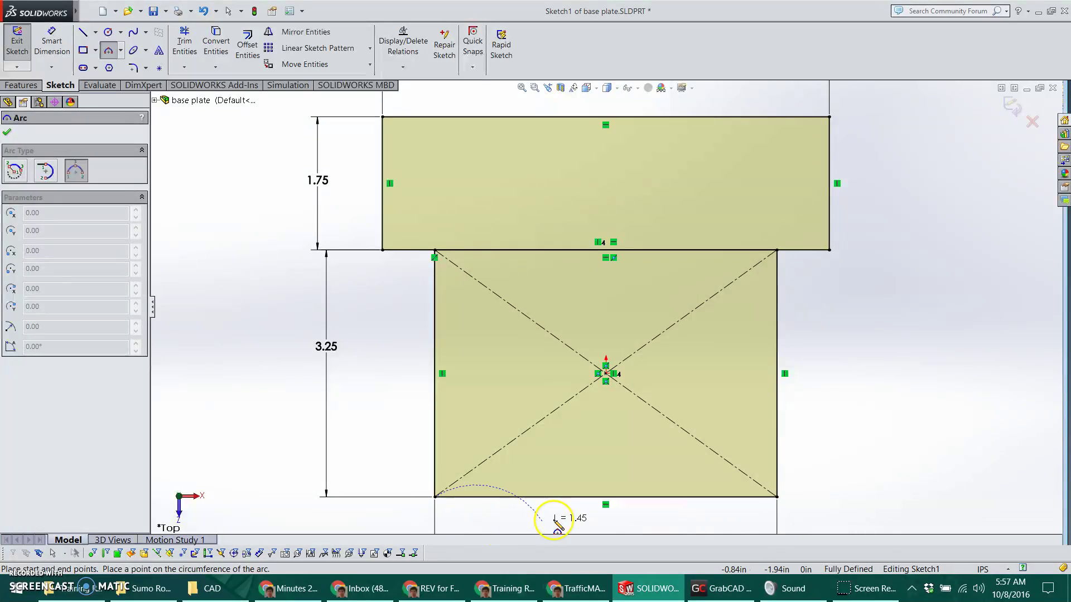
left_click(777, 497)
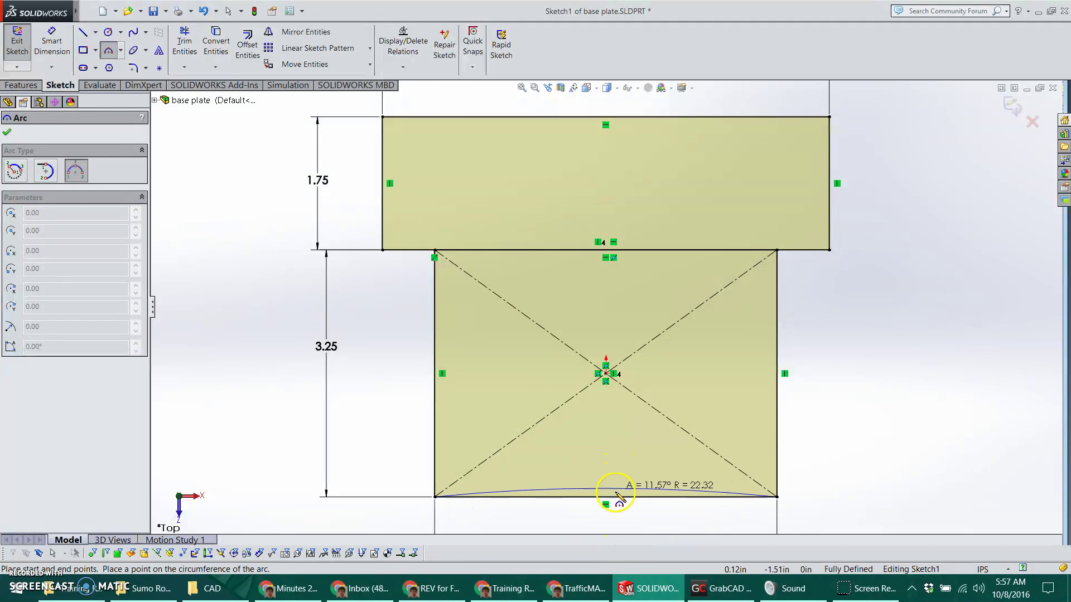
left_click(617, 528)
left_click(698, 485)
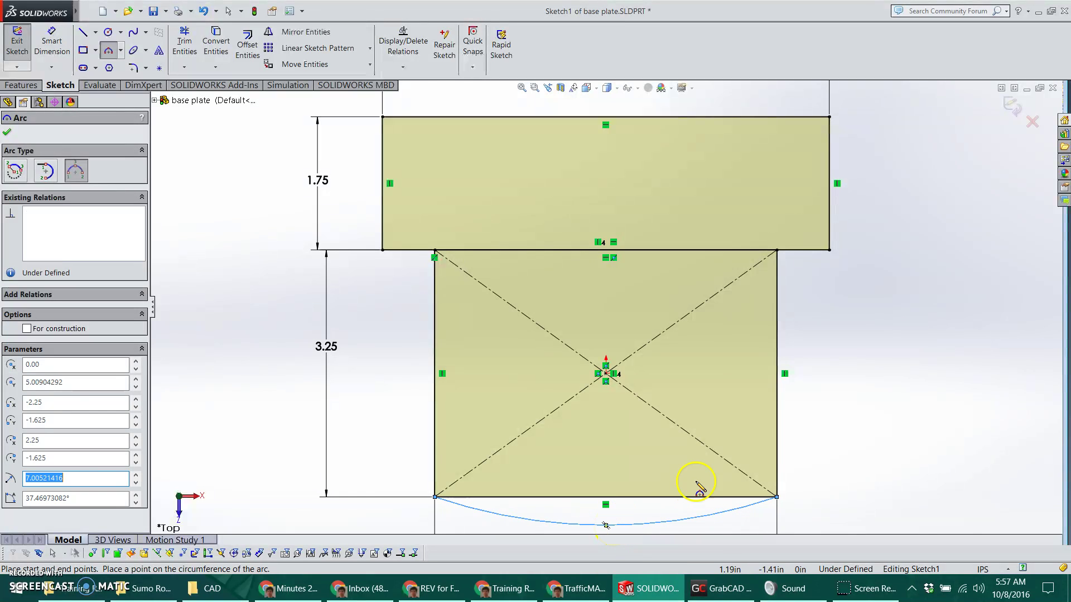
left_click(8, 133)
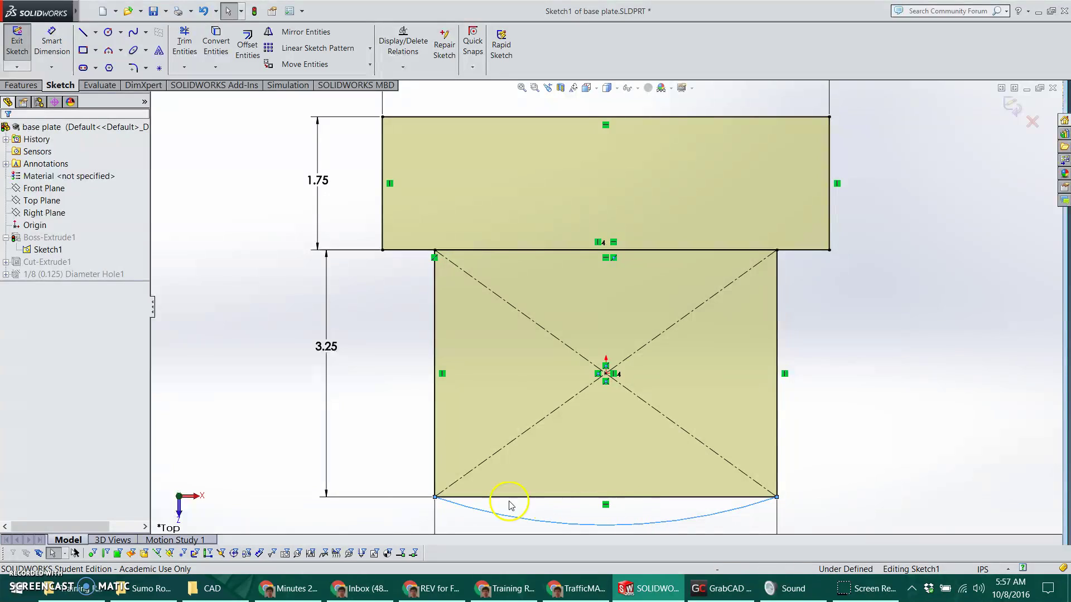
- Place a sketch point at the midpoint of the arc
left_click(160, 68)
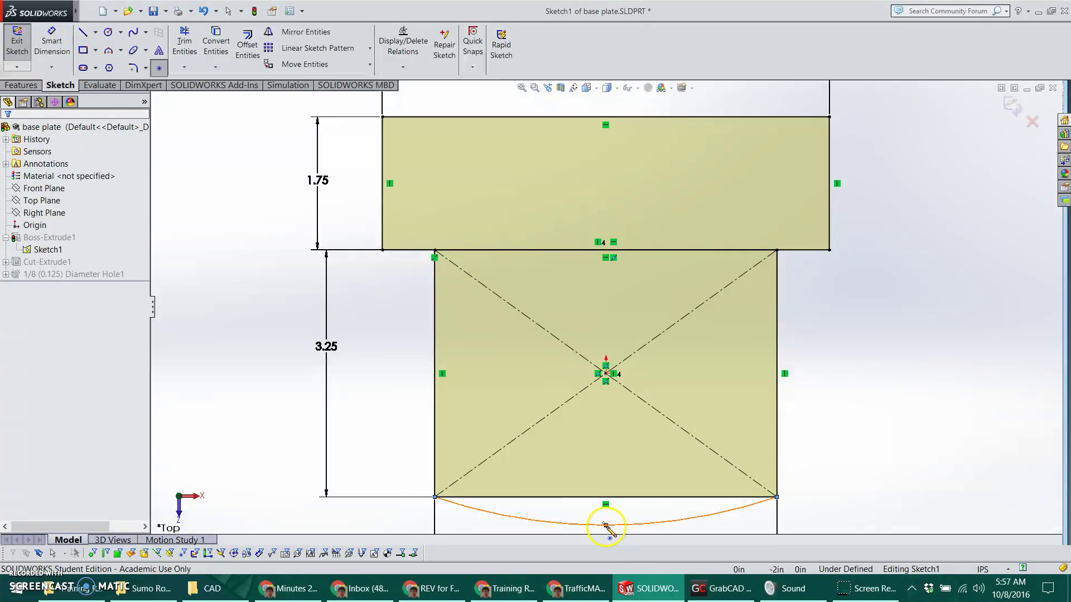
left_click(606, 524)
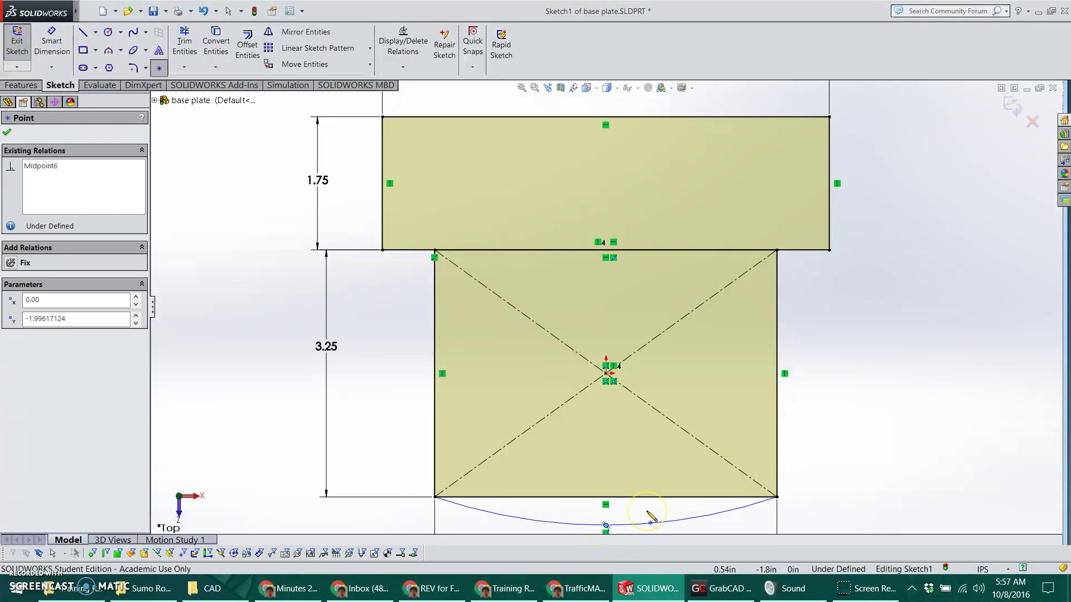
key("Escape")
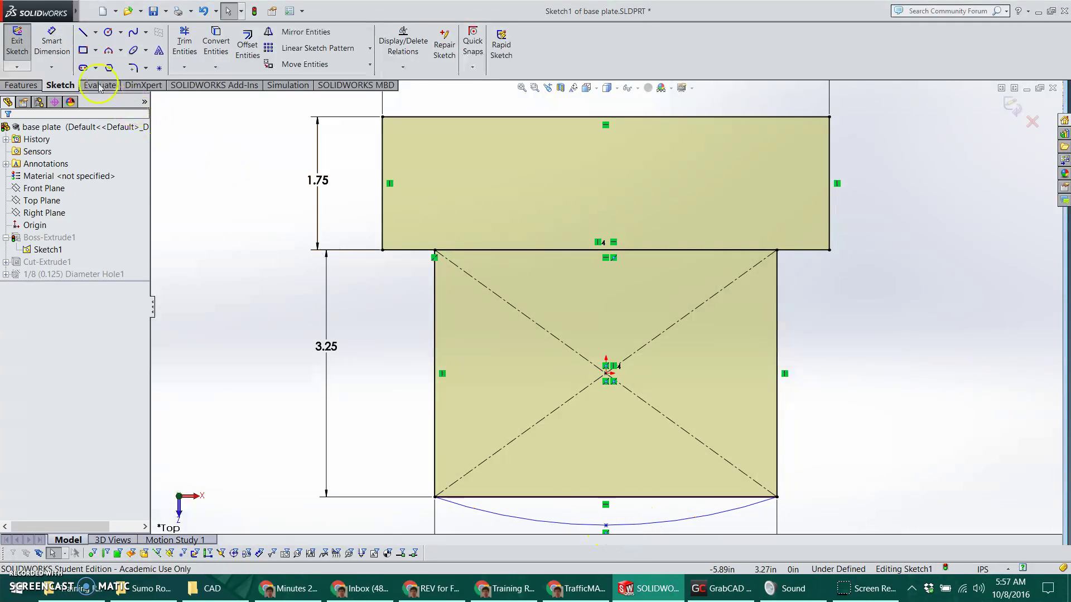
- Dimension the arc's midpoint 0.25 in from the plate's lower edge, and exit the sketch
left_click(52, 42)
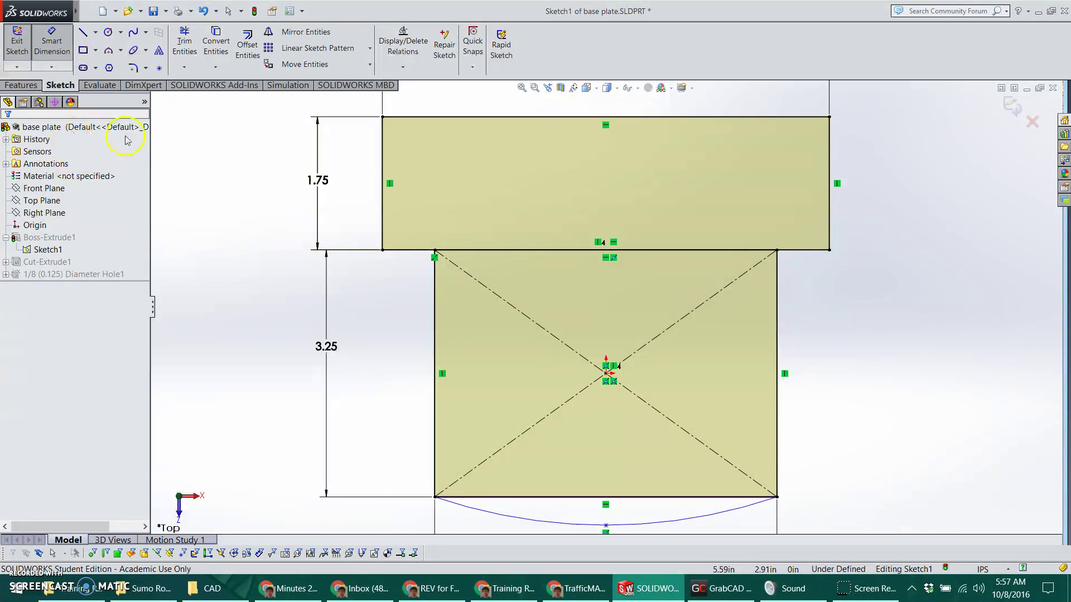
left_click(606, 526)
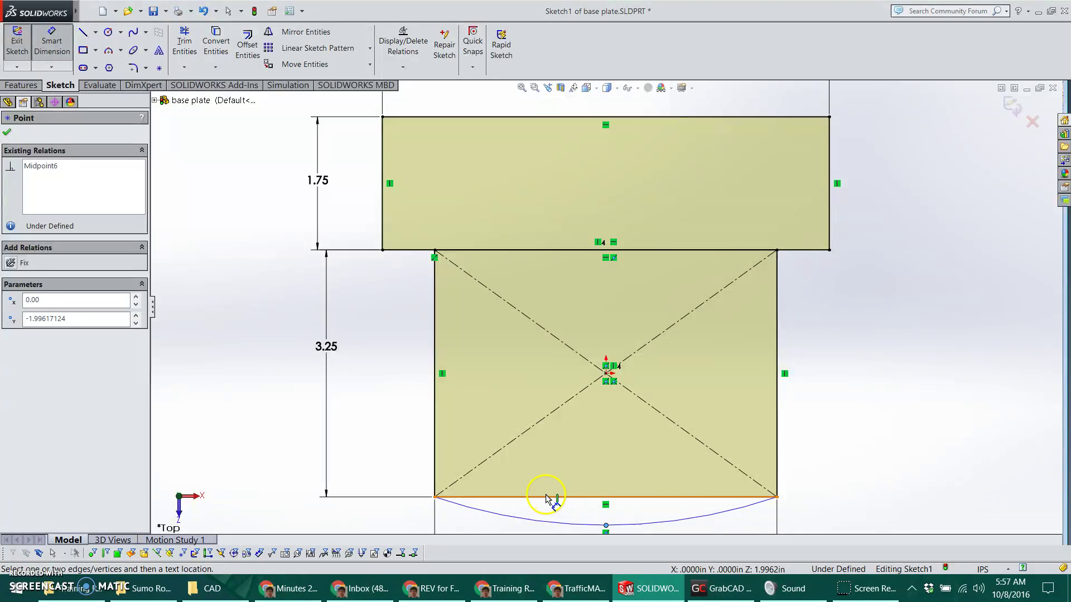
left_click(616, 501)
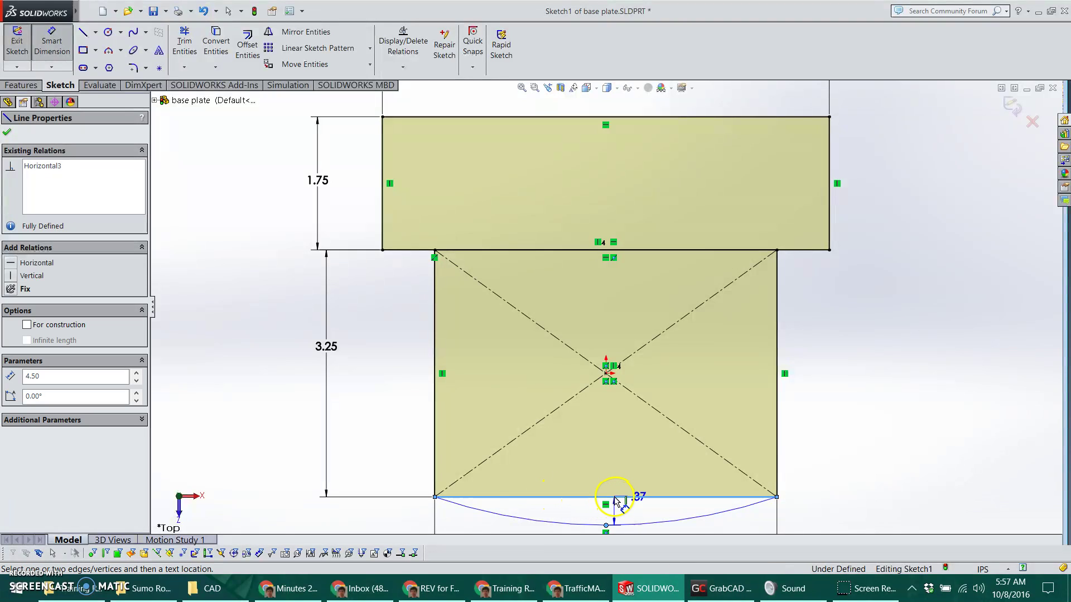
left_click(821, 510)
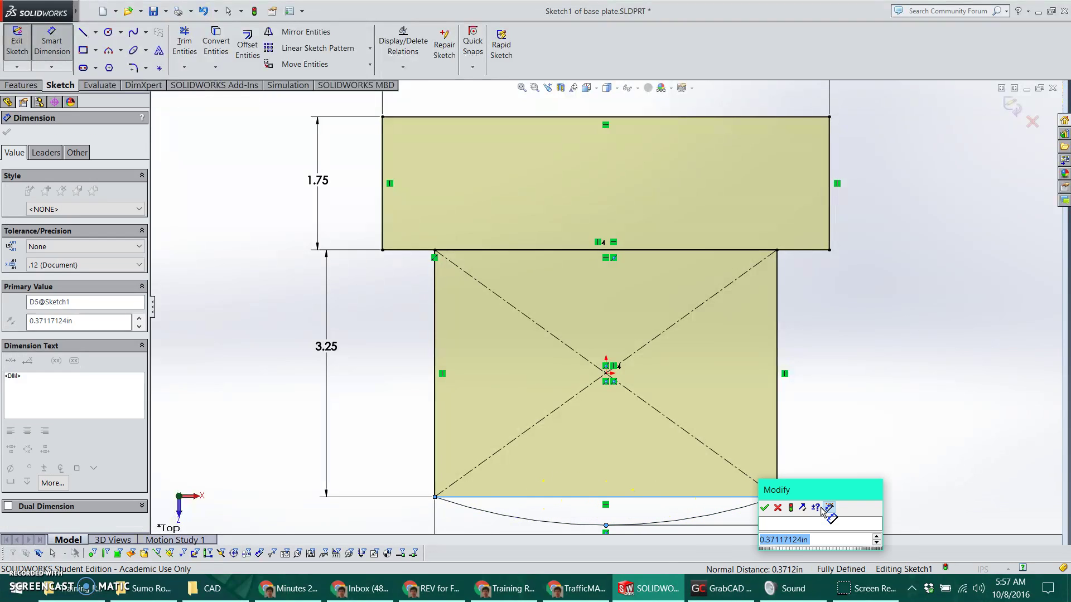
type(".25")
key("Return")
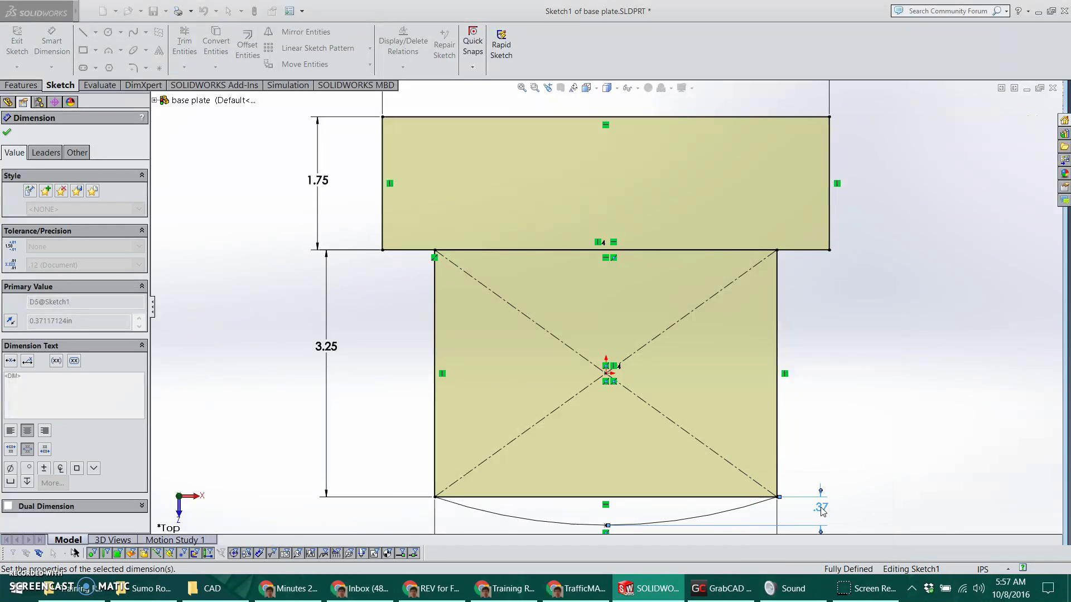
key("Escape")
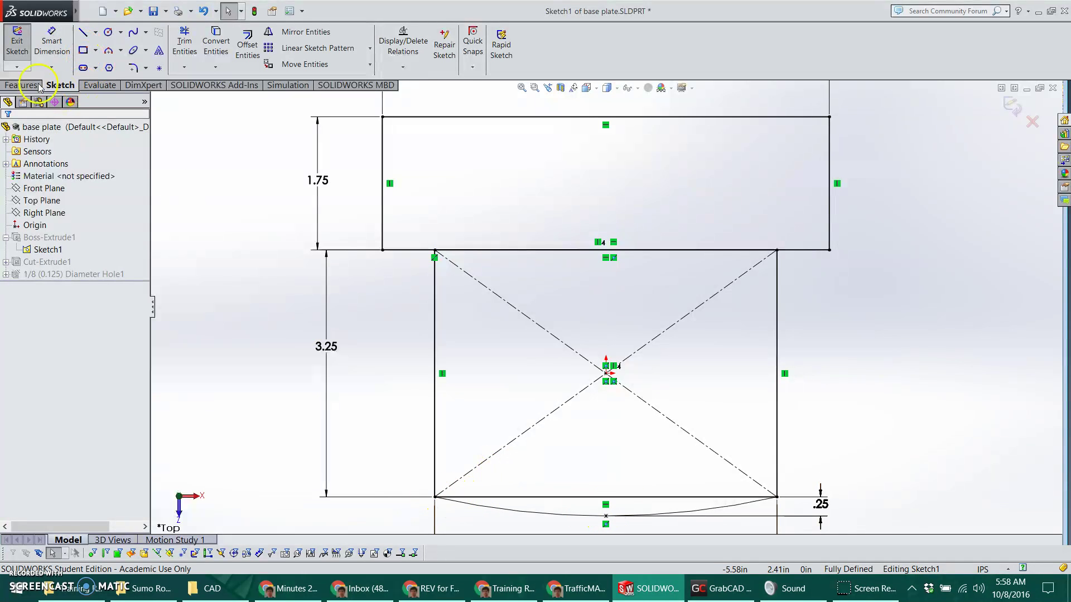
left_click(16, 41)
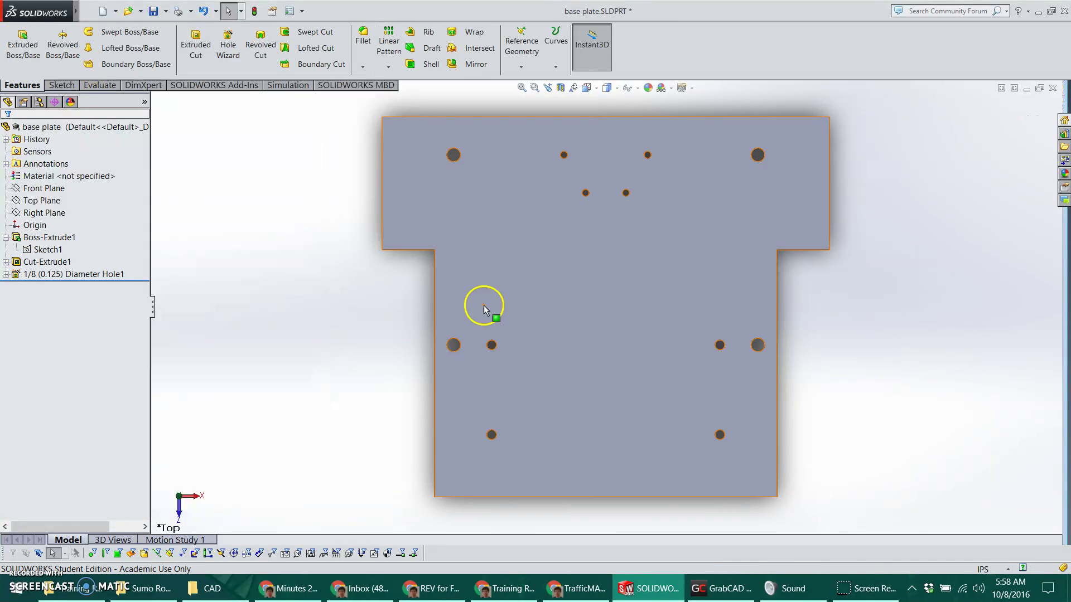
- Edit the Boss-Extrude1 feature to add the region between the arc and the plate's lower edge to its selected contours
left_click(45, 238)
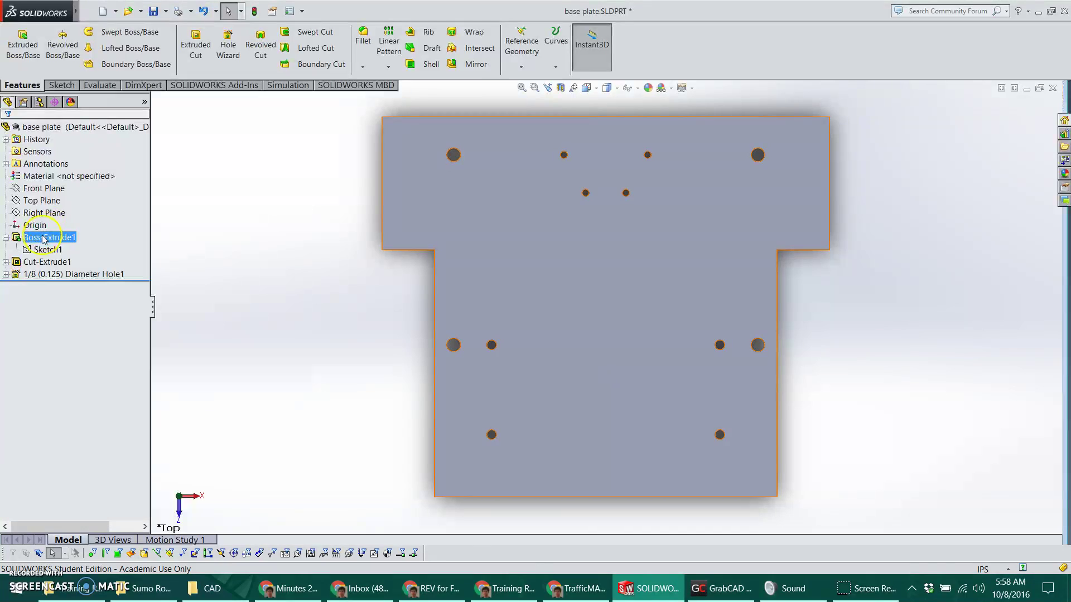
right_click(44, 238)
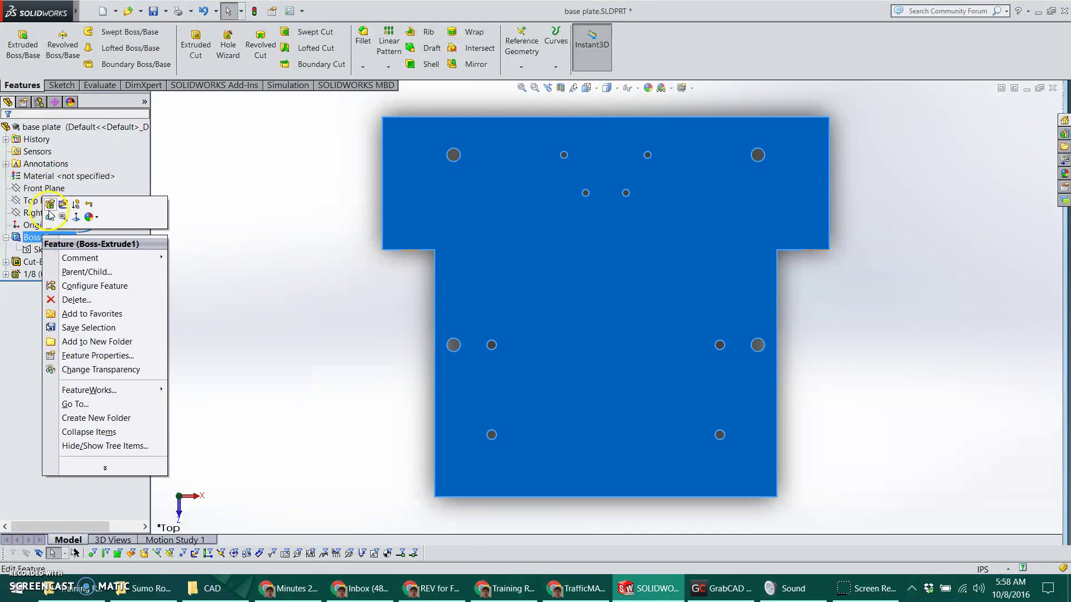
left_click(24, 239)
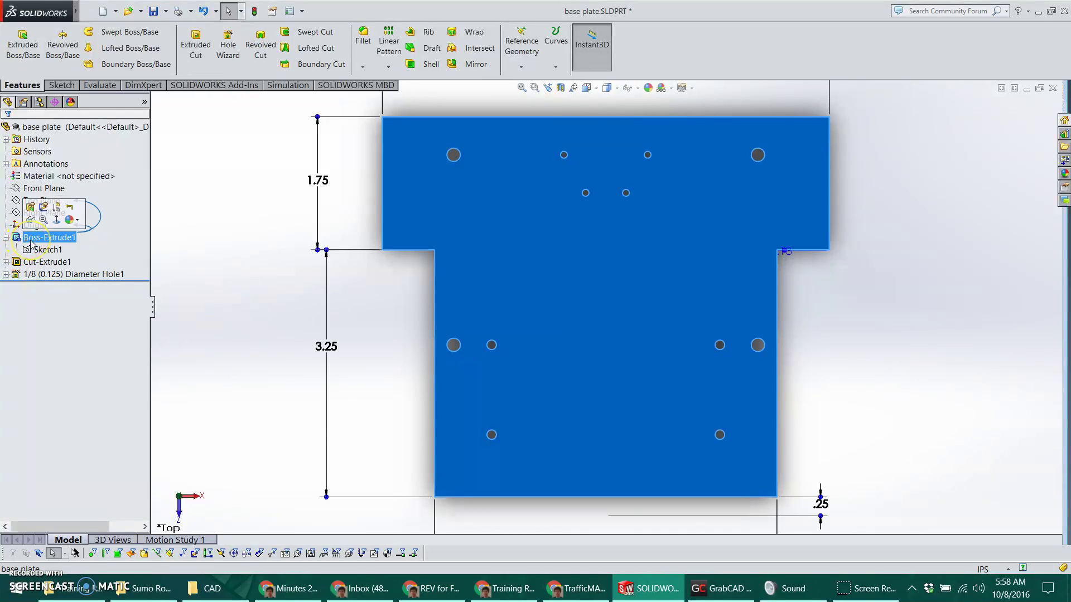
right_click(29, 241)
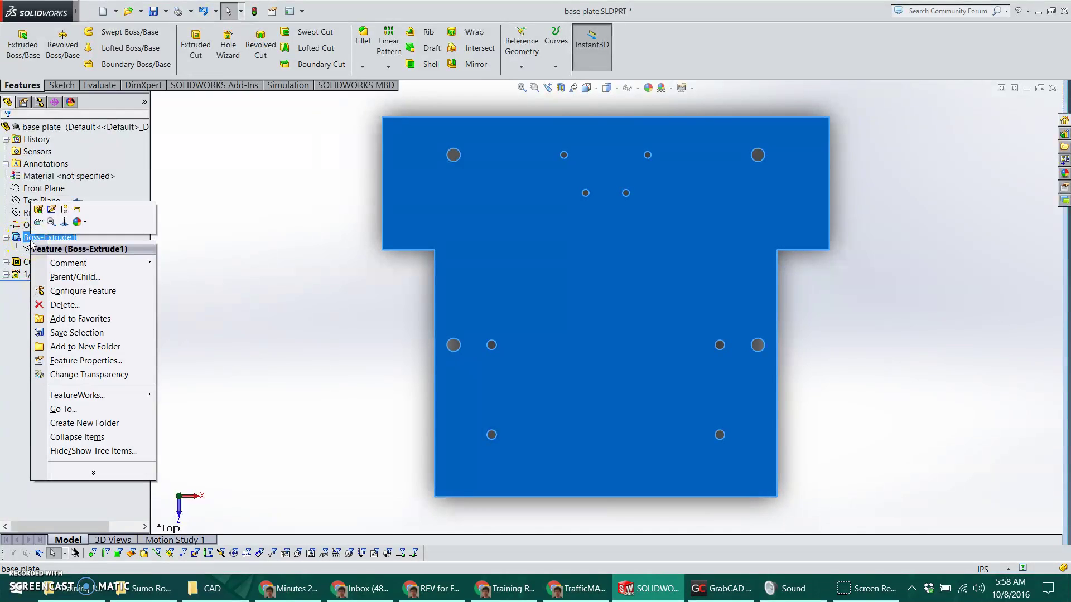
left_click(38, 210)
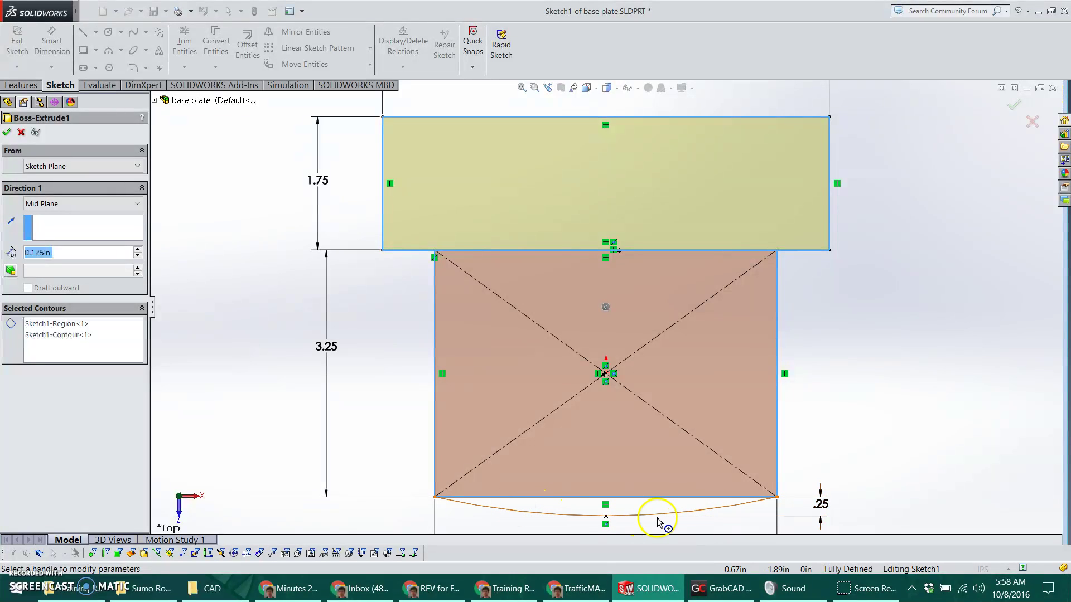
left_click(64, 350)
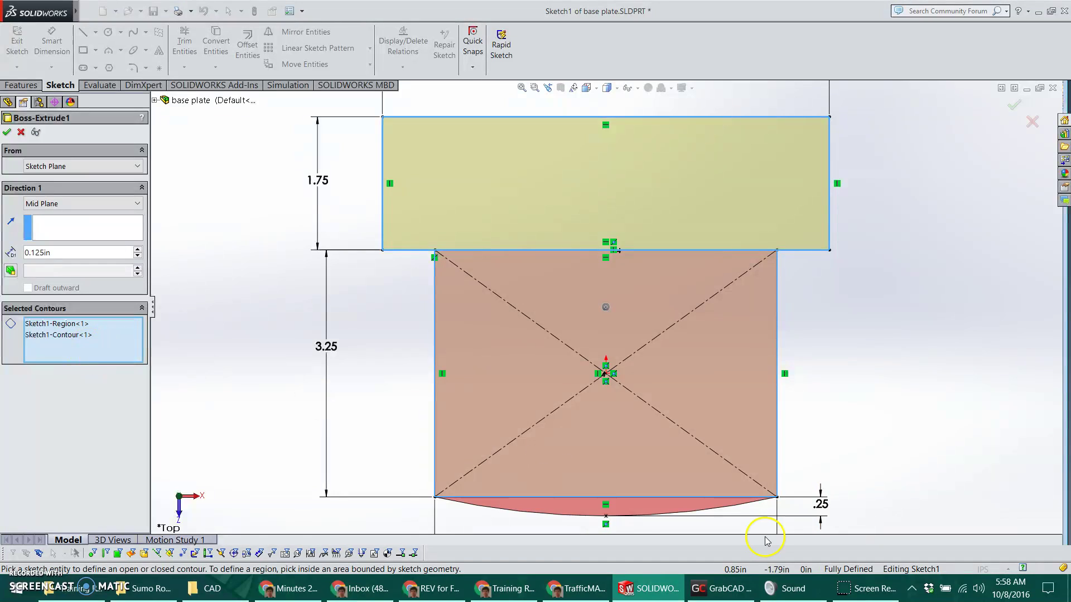
left_click(627, 508)
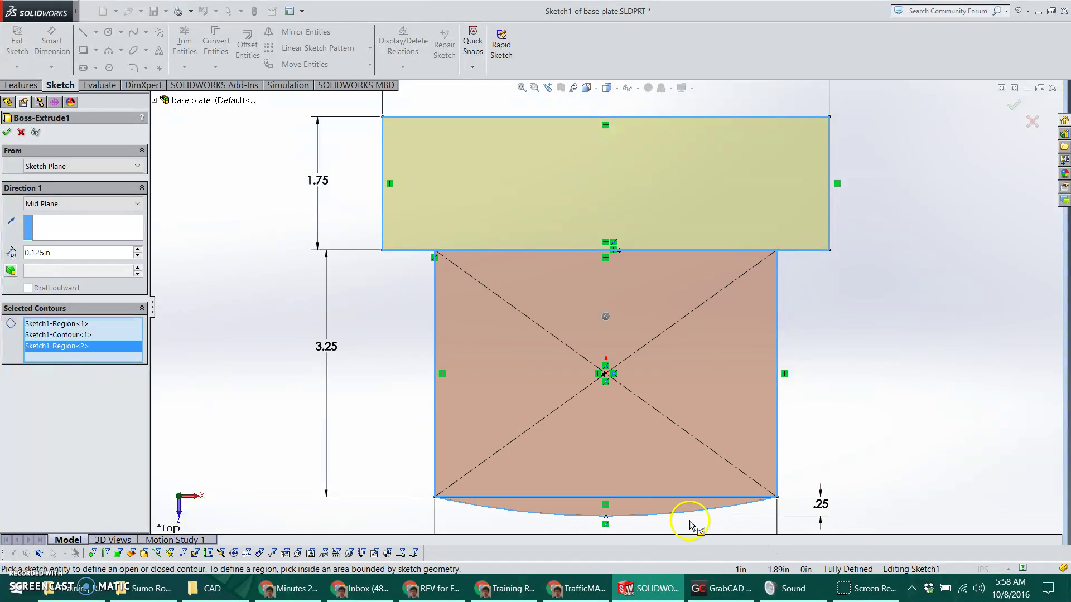
left_click(7, 134)
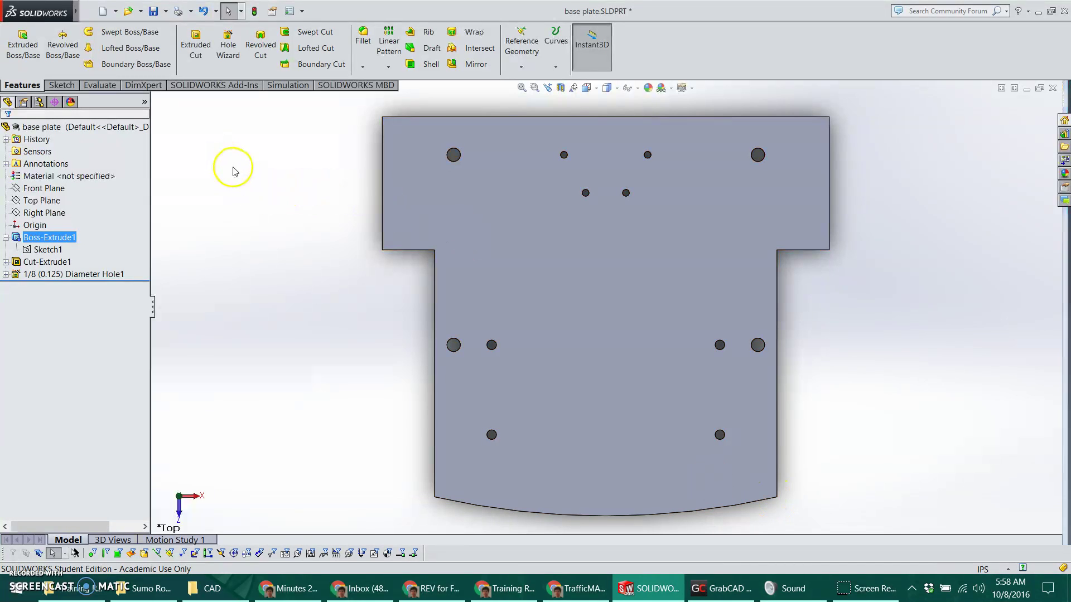
- Switch to the Robot assembly and rebuild it with the changed base plate
key("ctrl+Tab")
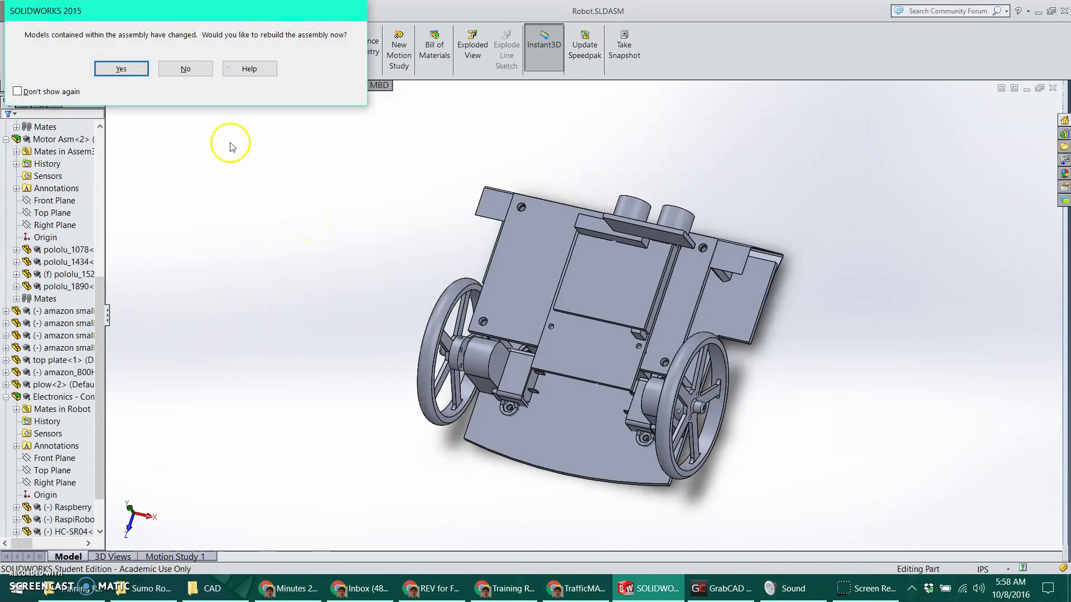
left_click(121, 69)
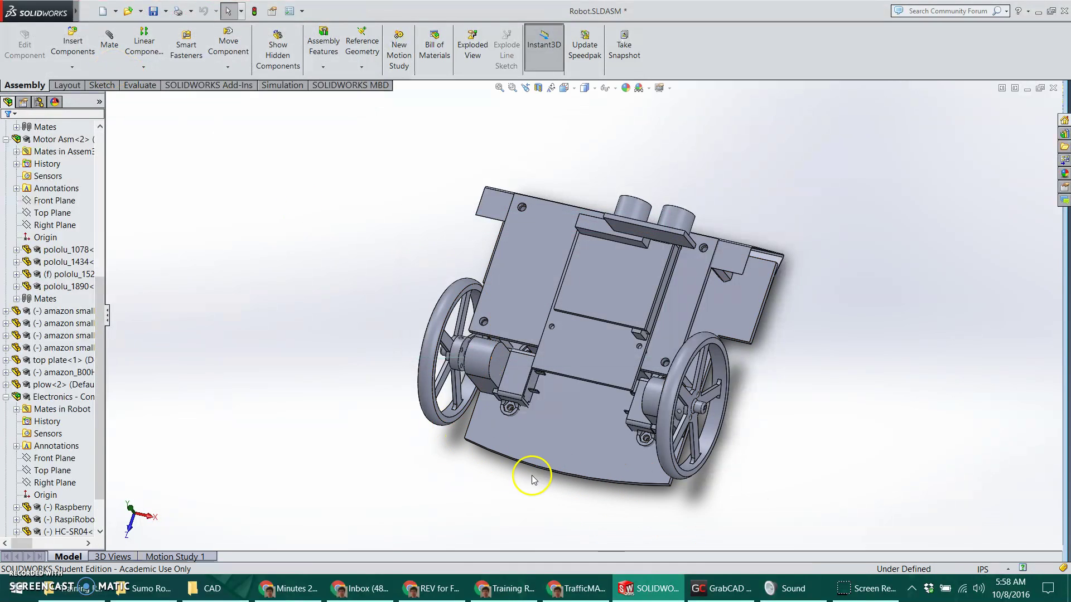
key("ctrl+5")
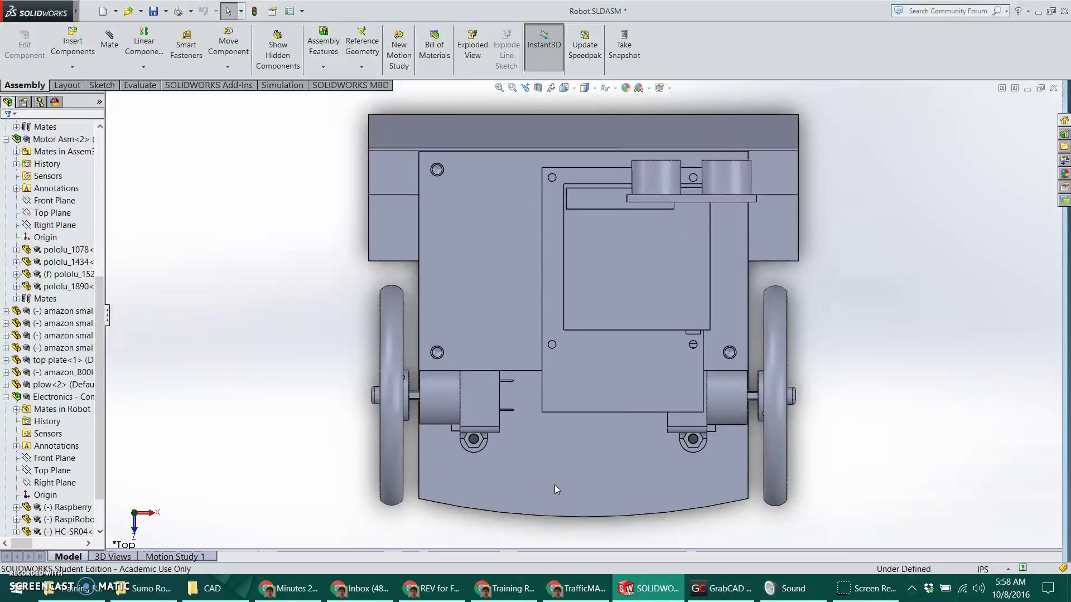
- Save the Robot assembly together with the modified base plate part
key("ctrl+s")
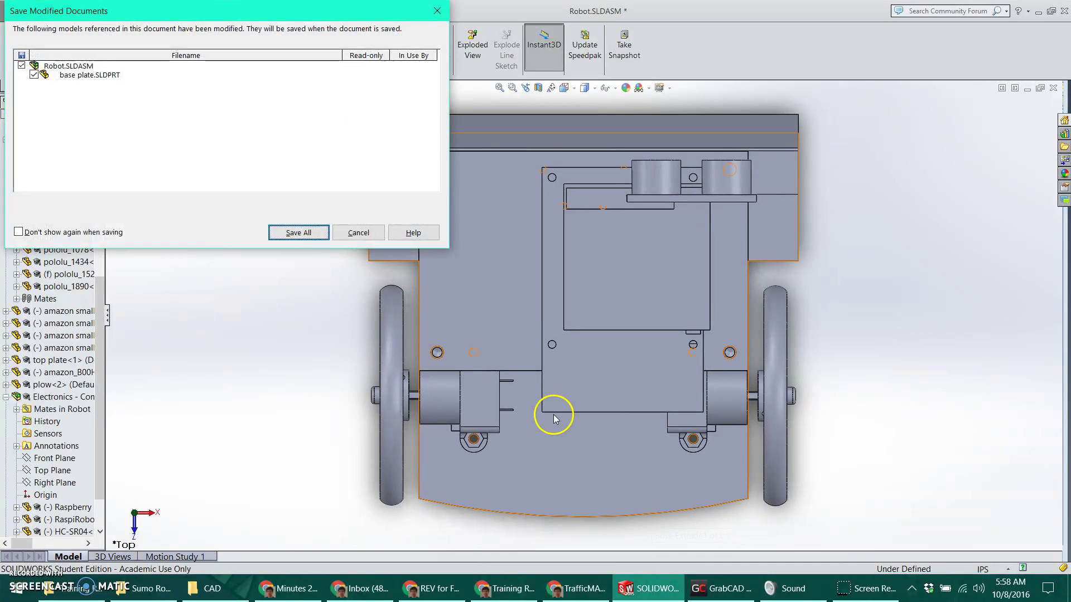
left_click(317, 232)
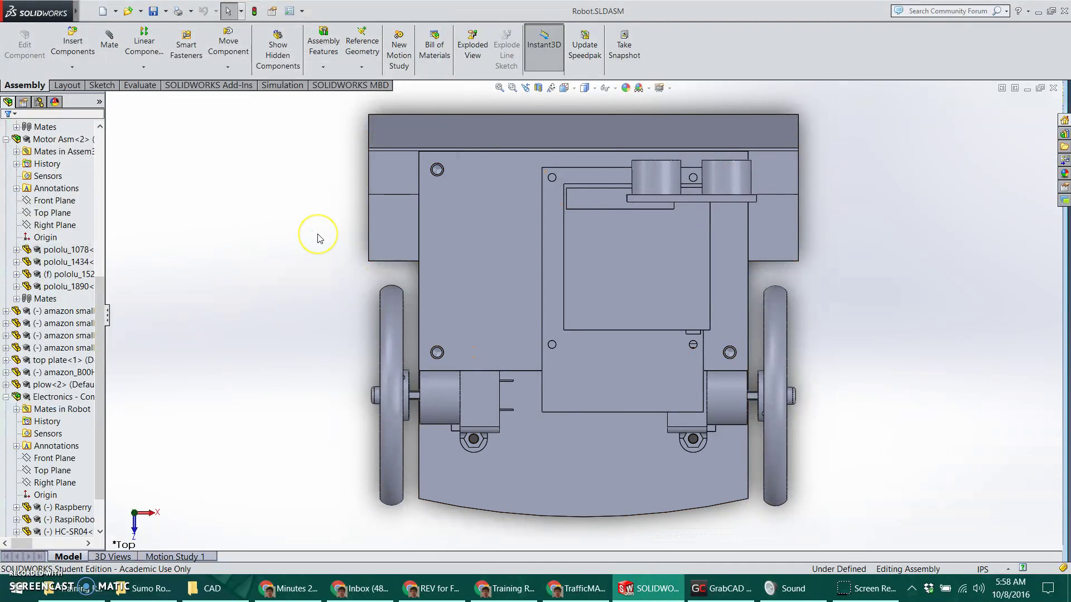
key("ctrl+7")
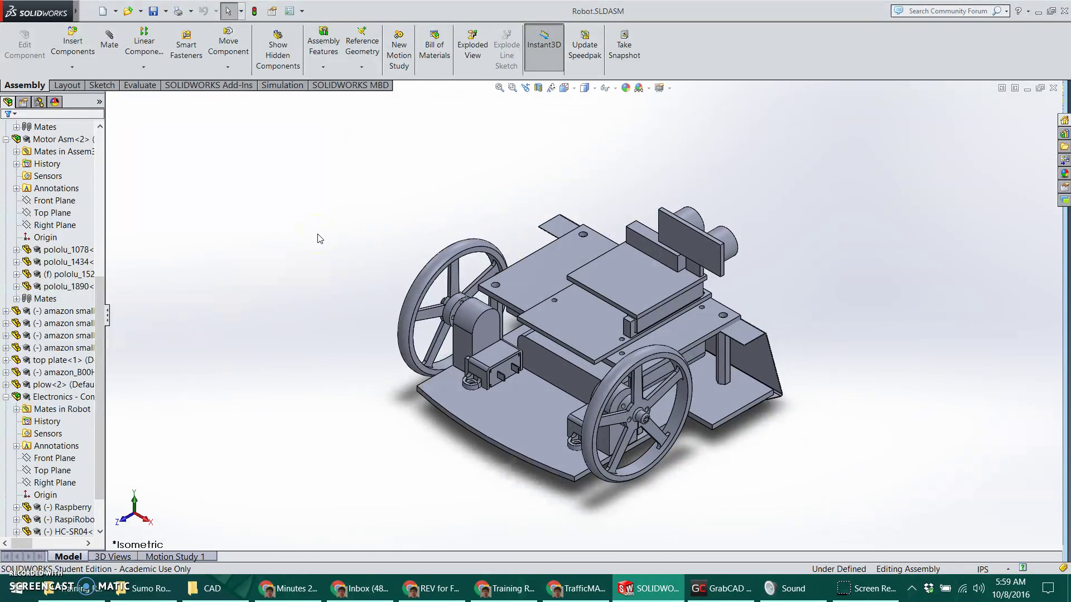
middle_click_drag(498, 387, 366, 521)
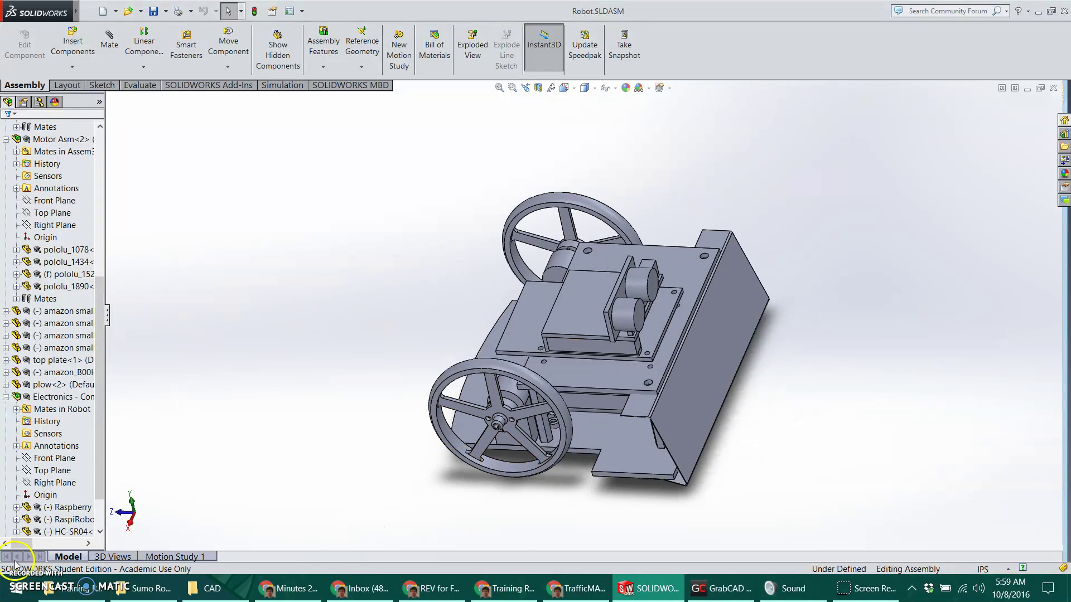